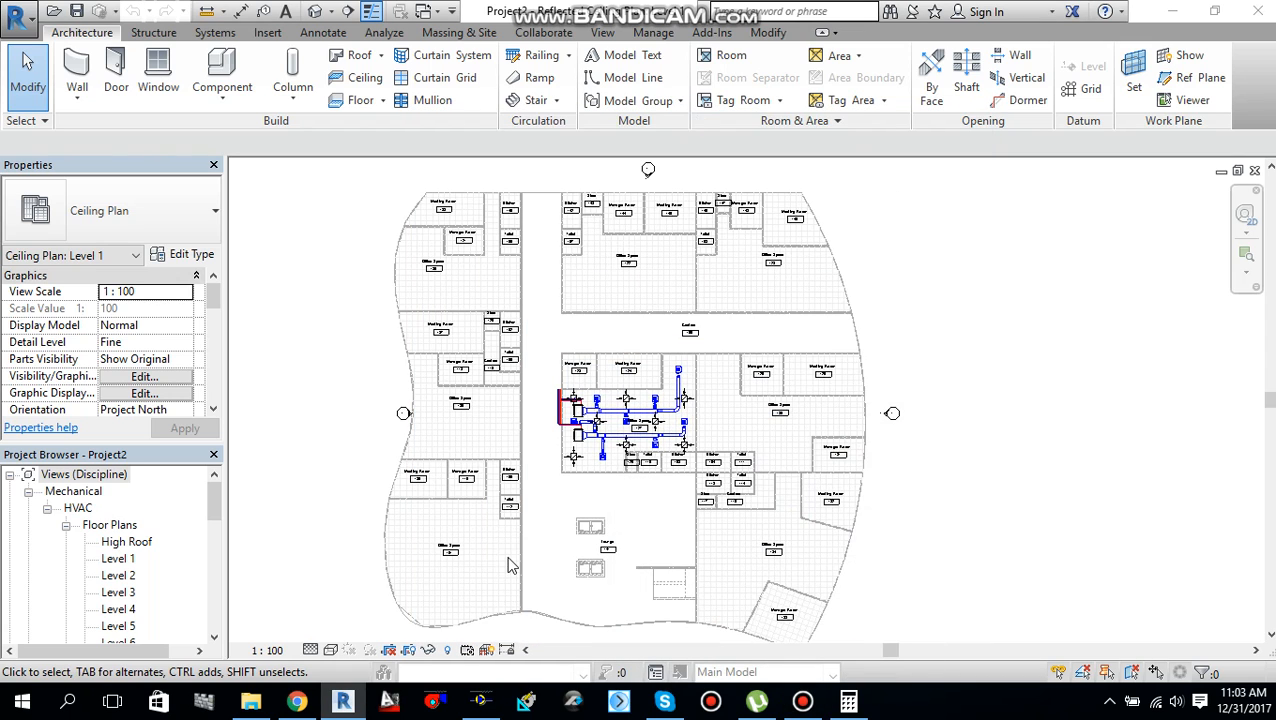
{"action": "scroll", "coordinate": [554, 498], "scroll_direction": "up", "scroll_amount": 2}
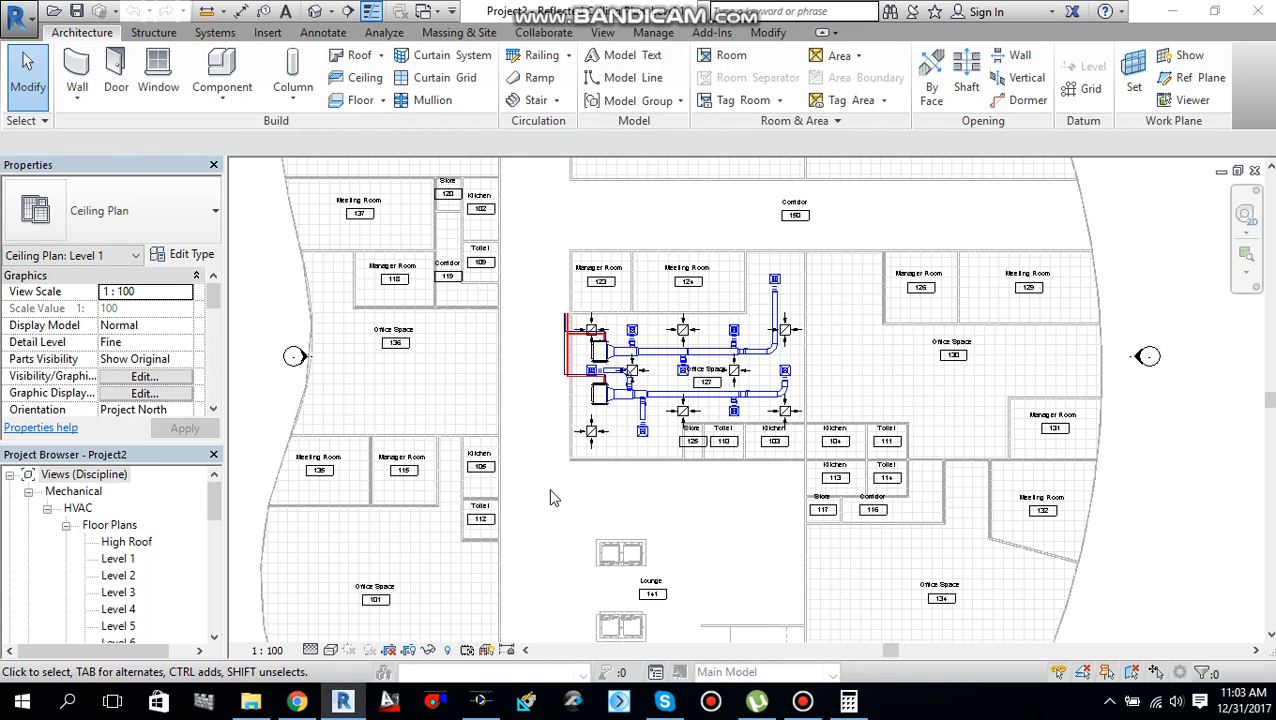
{"action": "scroll", "coordinate": [568, 456], "scroll_direction": "up", "scroll_amount": 3}
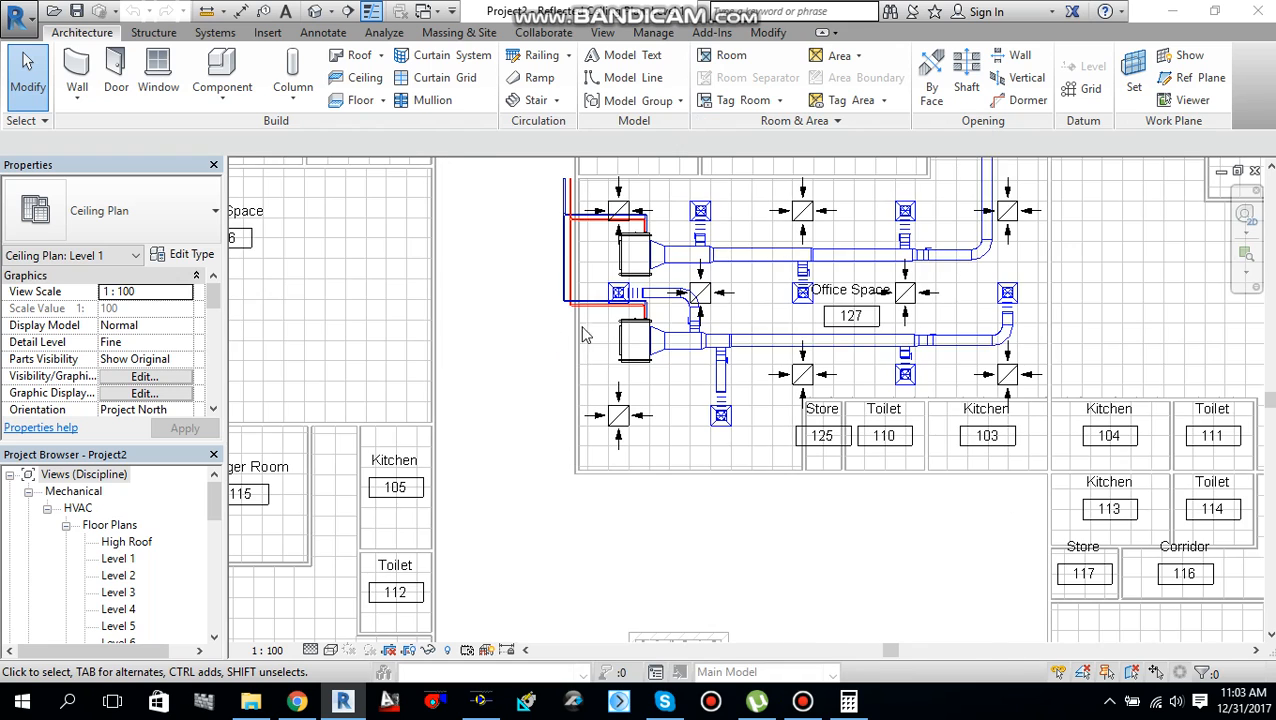
Pan the ceiling plan to centre the duct system and chilled water pipes near Office Space 127
{"action": "mouse_move", "coordinate": [560, 335]}
{"action": "middle_mouse_down"}
{"action": "mouse_move", "coordinate": [585, 378]}
{"action": "mouse_move", "coordinate": [540, 372]}
{"action": "middle_mouse_up"}
{"action": "scroll", "coordinate": [585, 378], "scroll_direction": "up", "scroll_amount": 2}
{"action": "scroll", "coordinate": [585, 360], "scroll_direction": "up", "scroll_amount": 1}
{"action": "scroll", "coordinate": [538, 385], "scroll_direction": "up", "scroll_amount": 1}
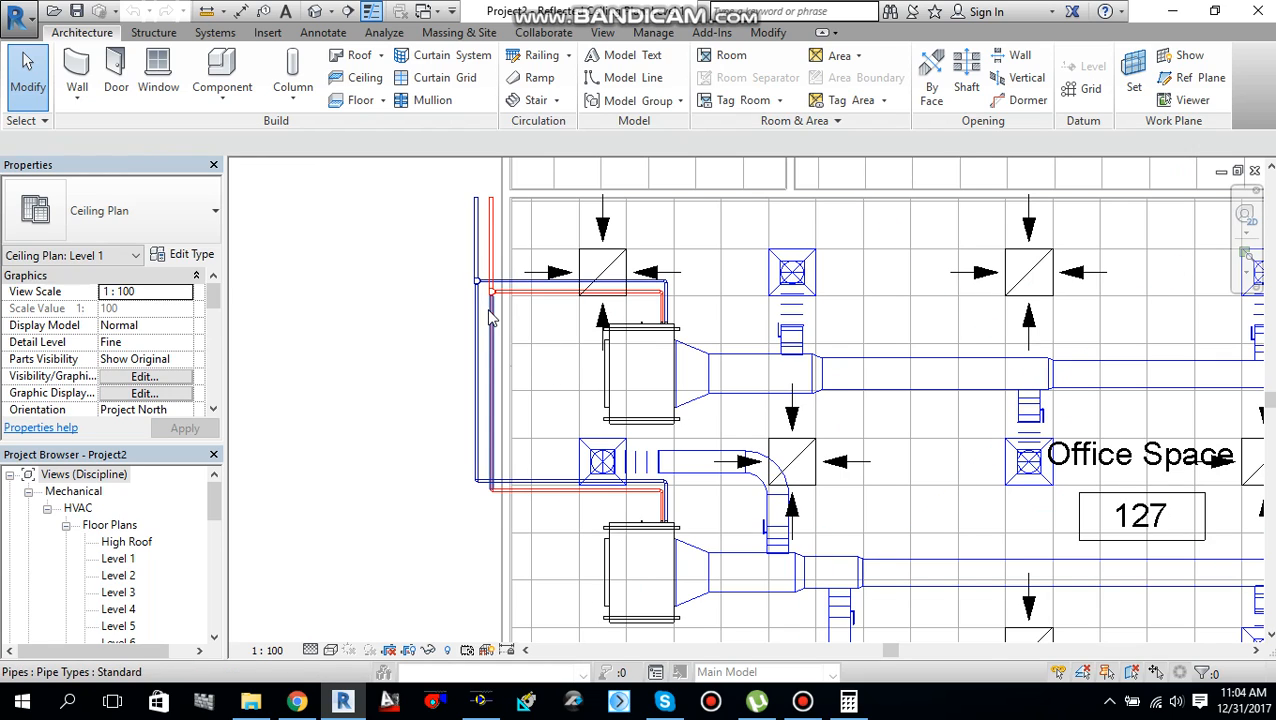
{"action": "scroll", "coordinate": [570, 362], "scroll_direction": "down", "scroll_amount": 1}
{"action": "scroll", "coordinate": [570, 362], "scroll_direction": "down", "scroll_amount": 1}
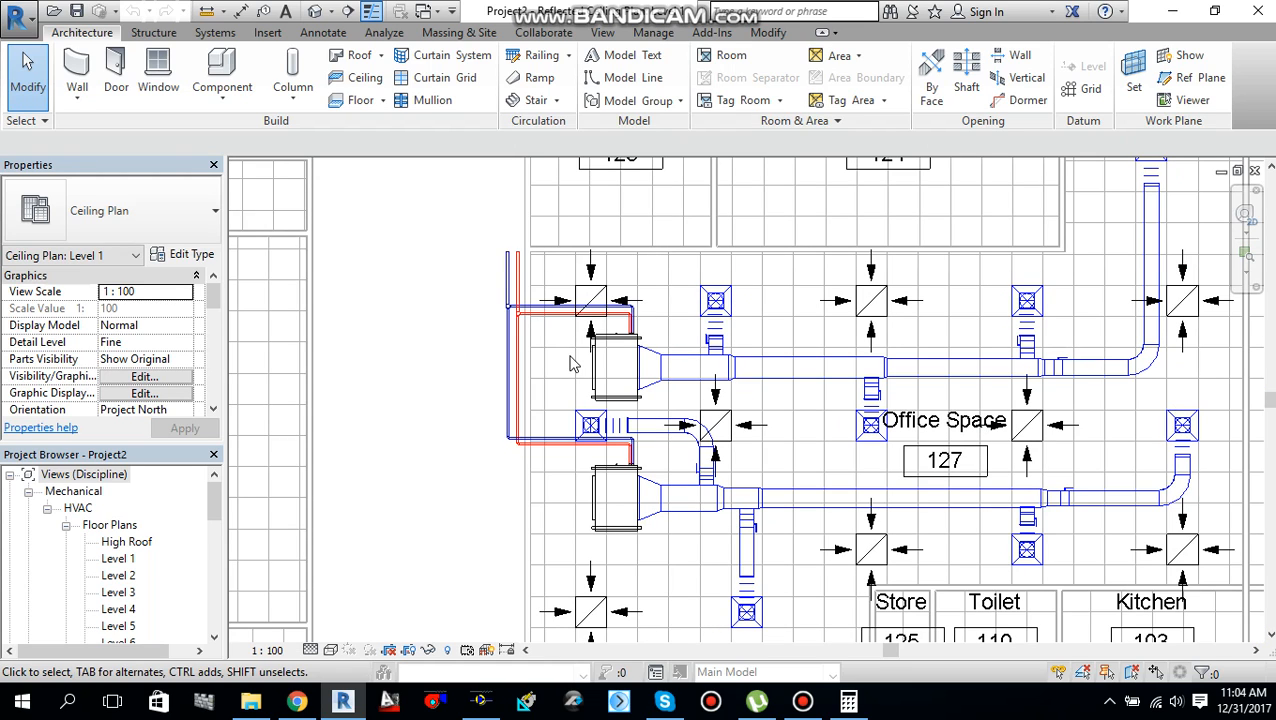
{"action": "scroll", "coordinate": [573, 362], "scroll_direction": "down", "scroll_amount": 1}
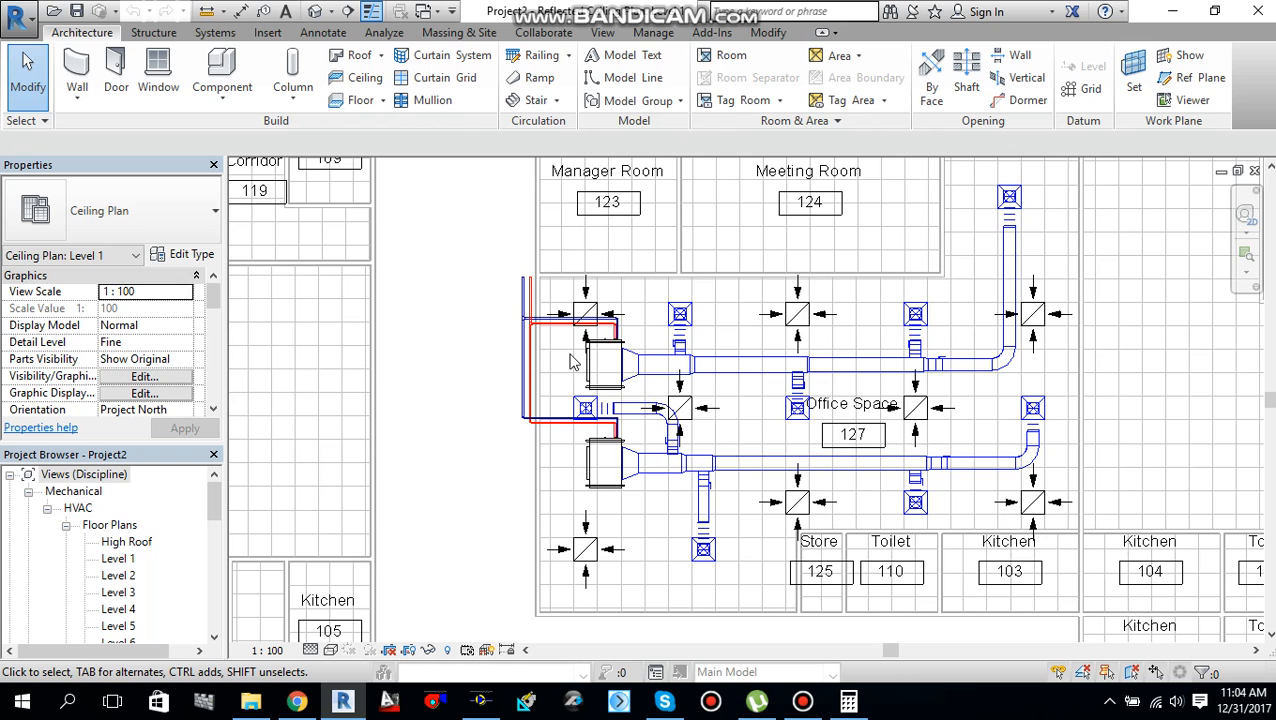
{"action": "scroll", "coordinate": [560, 358], "scroll_direction": "up", "scroll_amount": 1}
{"action": "scroll", "coordinate": [560, 358], "scroll_direction": "up", "scroll_amount": 1}
{"action": "scroll", "coordinate": [560, 358], "scroll_direction": "down", "scroll_amount": 1}
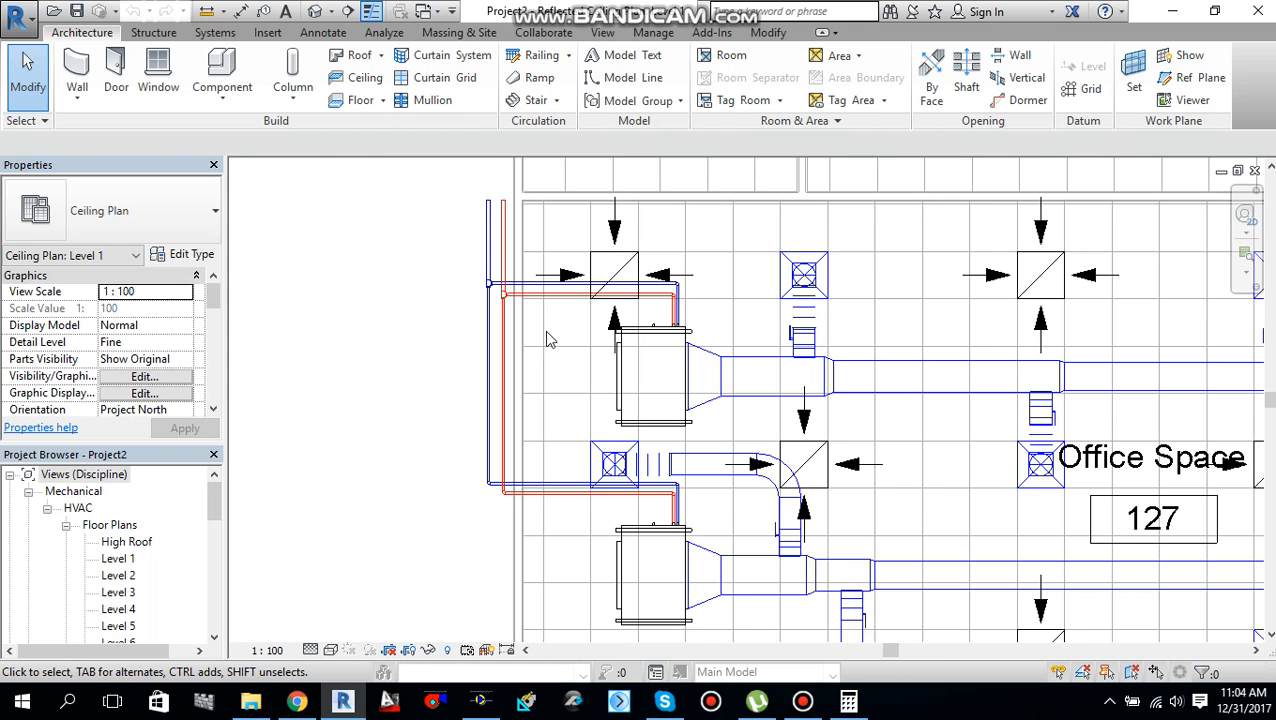
{"action": "middle_click_drag", "start_coordinate": [560, 345], "coordinate": [586, 371]}
{"action": "scroll", "coordinate": [573, 362], "scroll_direction": "down", "scroll_amount": 1}
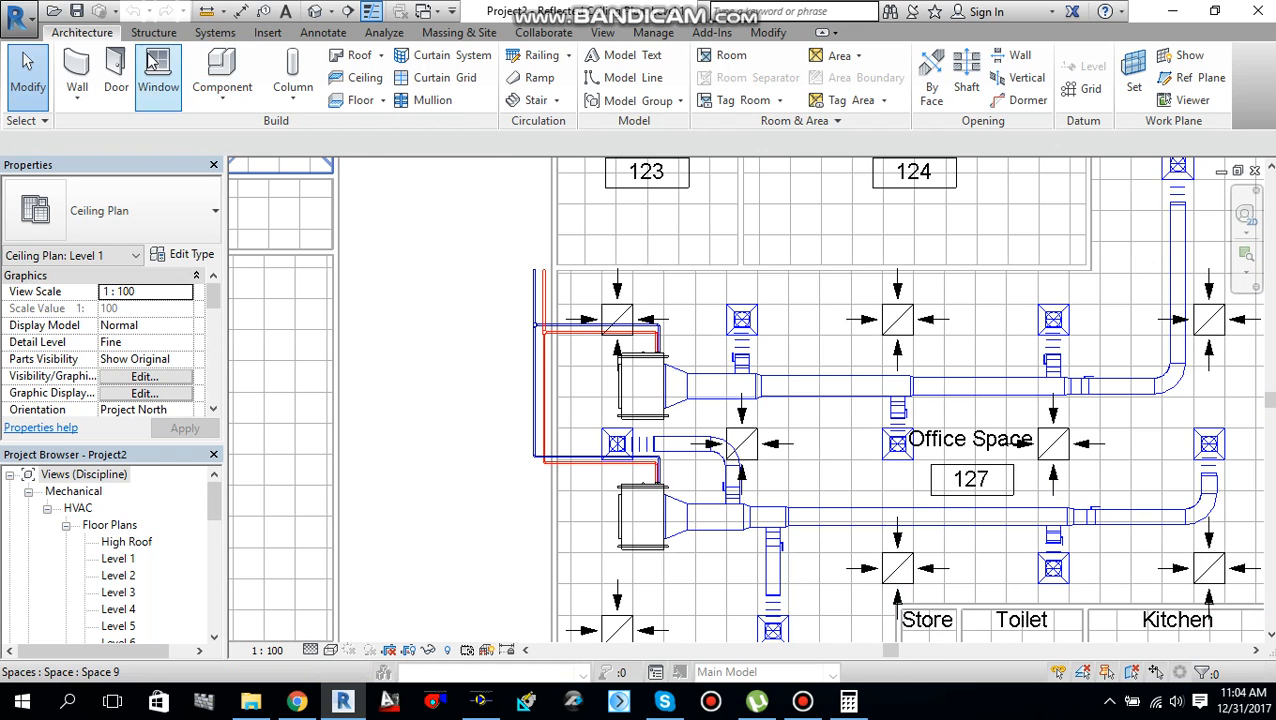
Start Pipe Accessory placement from the Systems tools, prompting that no accessory family is loaded
{"action": "left_click", "coordinate": [215, 32]}
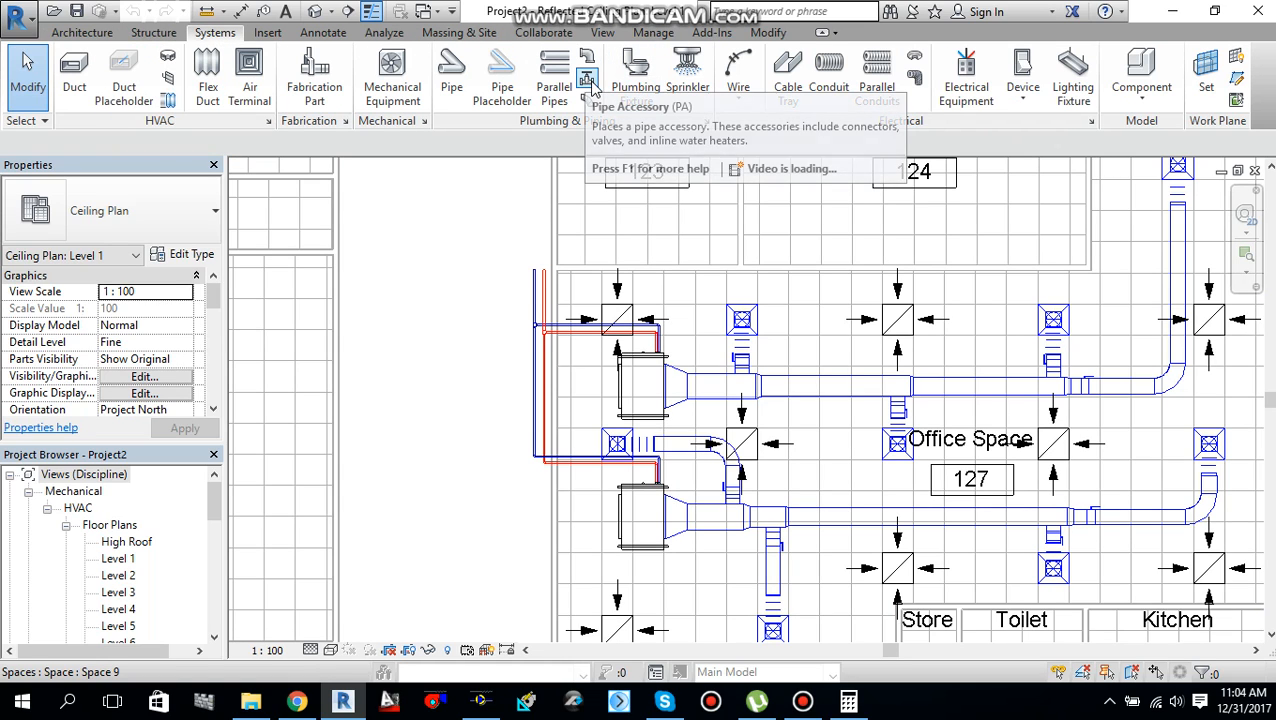
{"action": "mouse_move", "coordinate": [588, 80]}
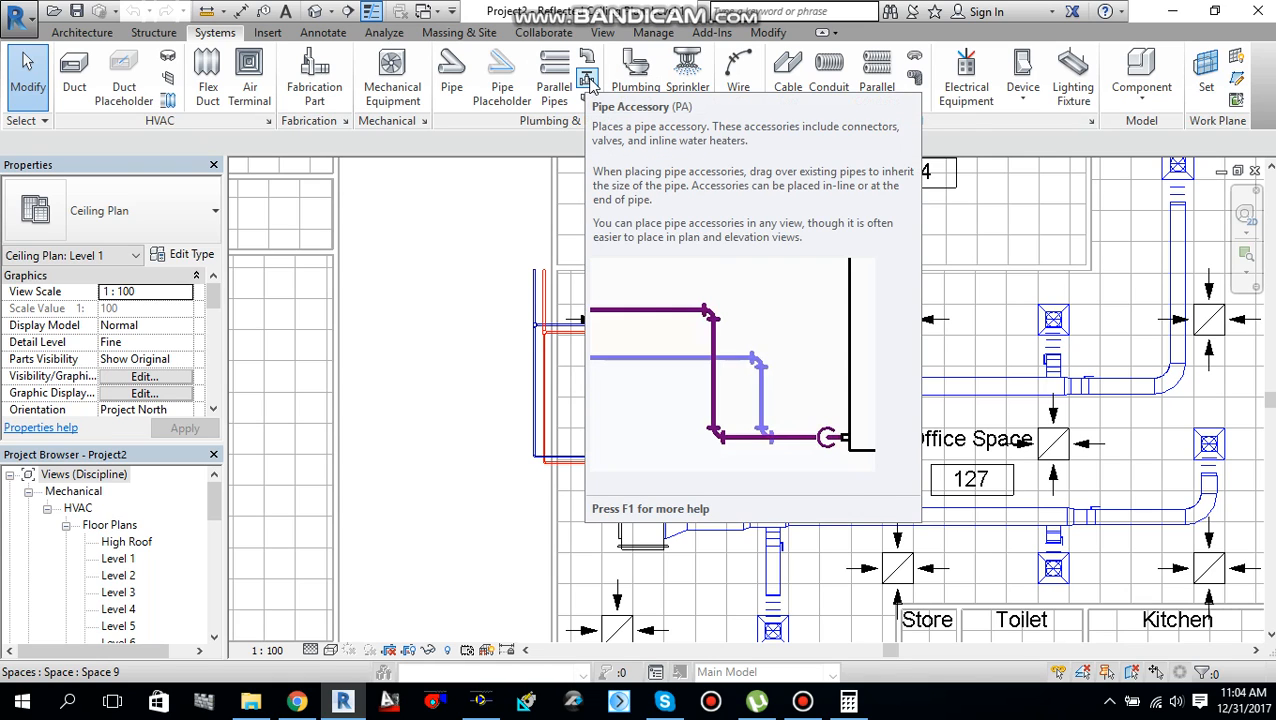
{"action": "left_click", "coordinate": [590, 85]}
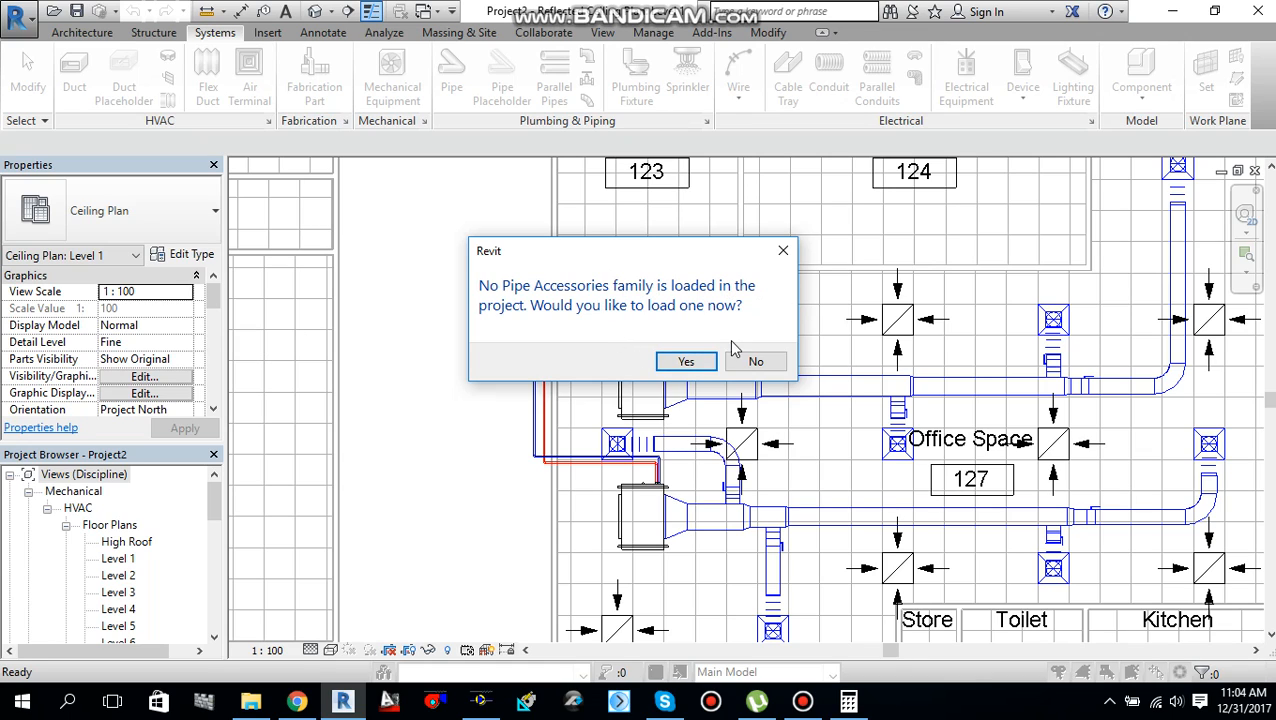
Load the M_Y Strainer - 6-100 mm - Threaded family from US Metric > Pipe > Accessories
{"action": "left_click", "coordinate": [686, 362]}
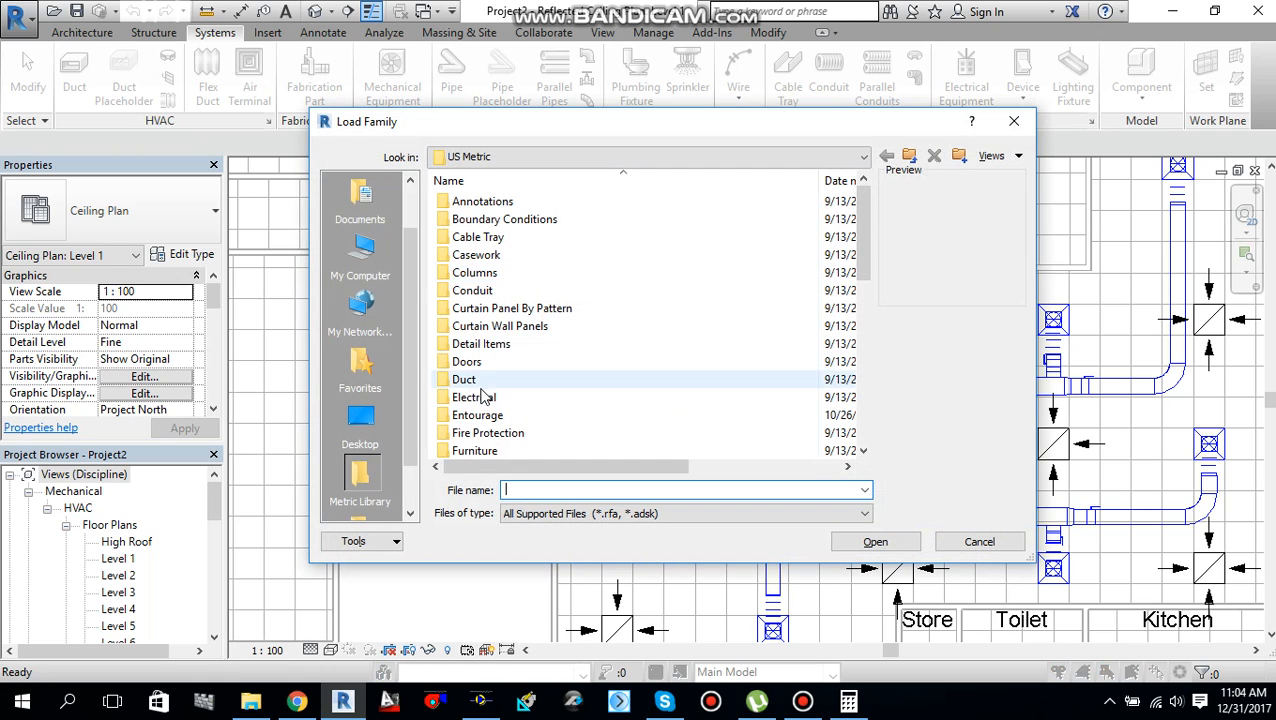
{"action": "scroll", "coordinate": [544, 300], "scroll_direction": "down", "scroll_amount": 3}
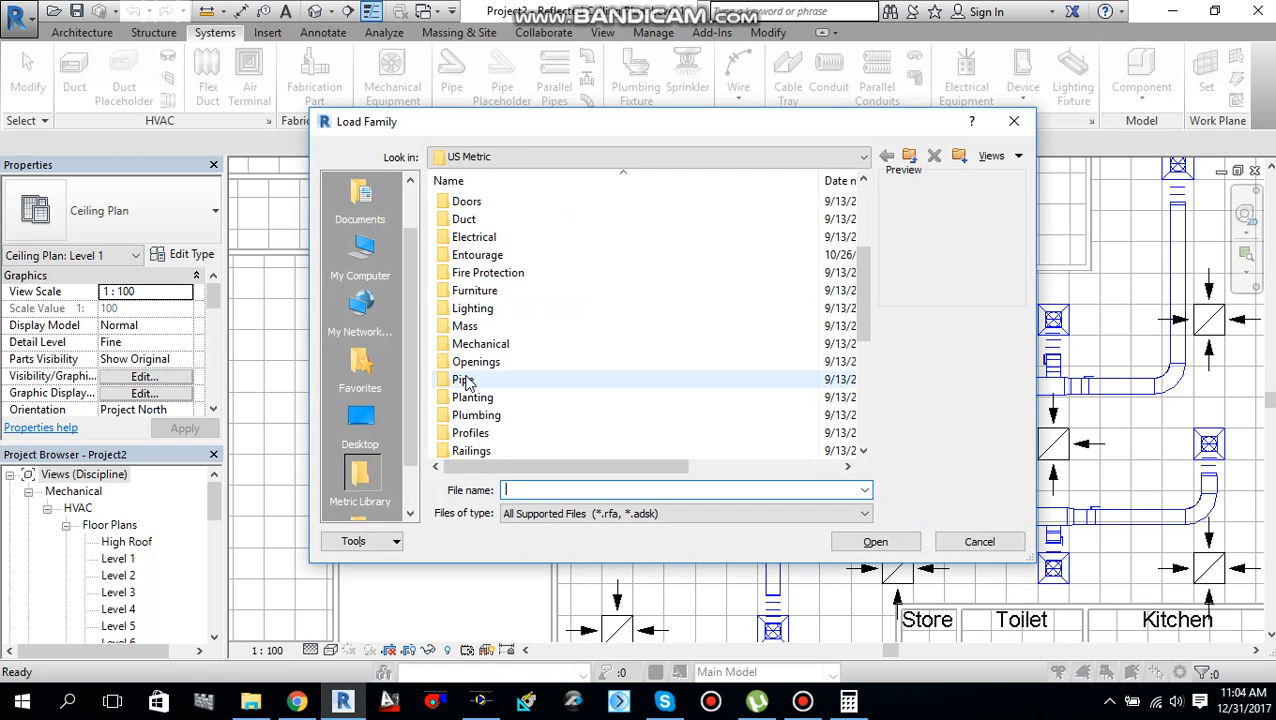
{"action": "double_click", "coordinate": [463, 379]}
{"action": "double_click", "coordinate": [487, 201]}
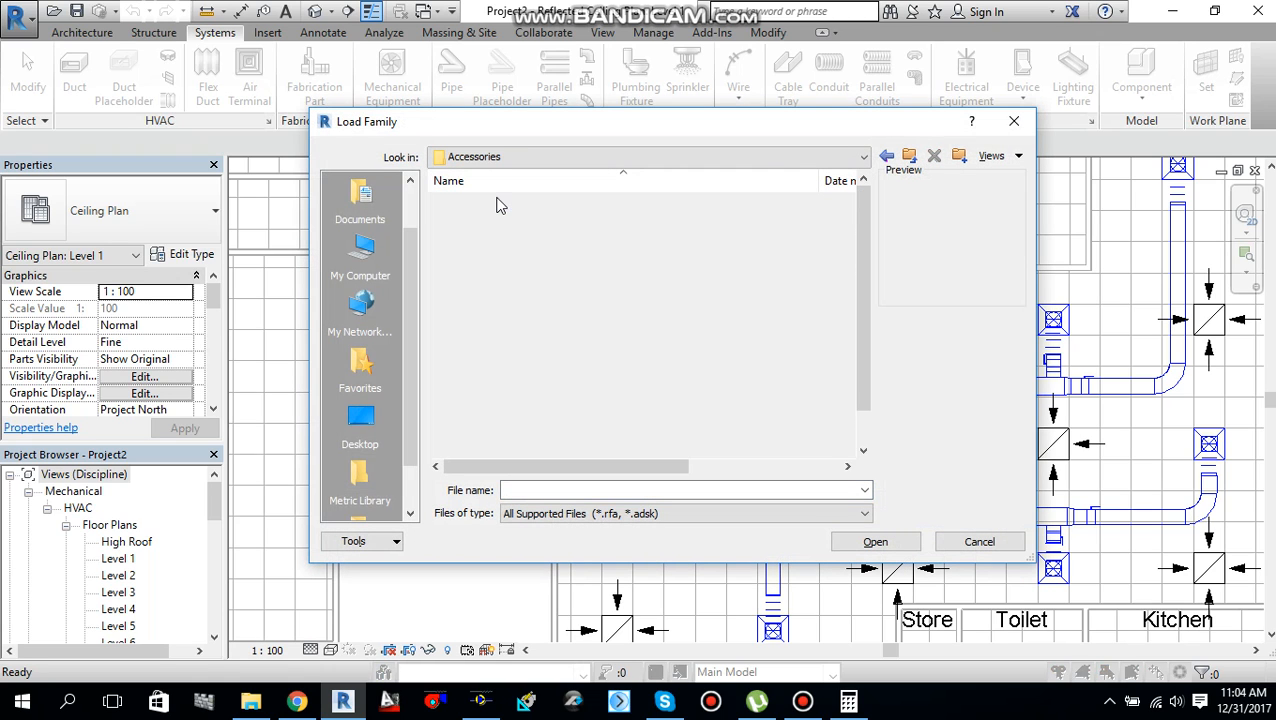
{"action": "scroll", "coordinate": [655, 350], "scroll_direction": "down", "scroll_amount": 2}
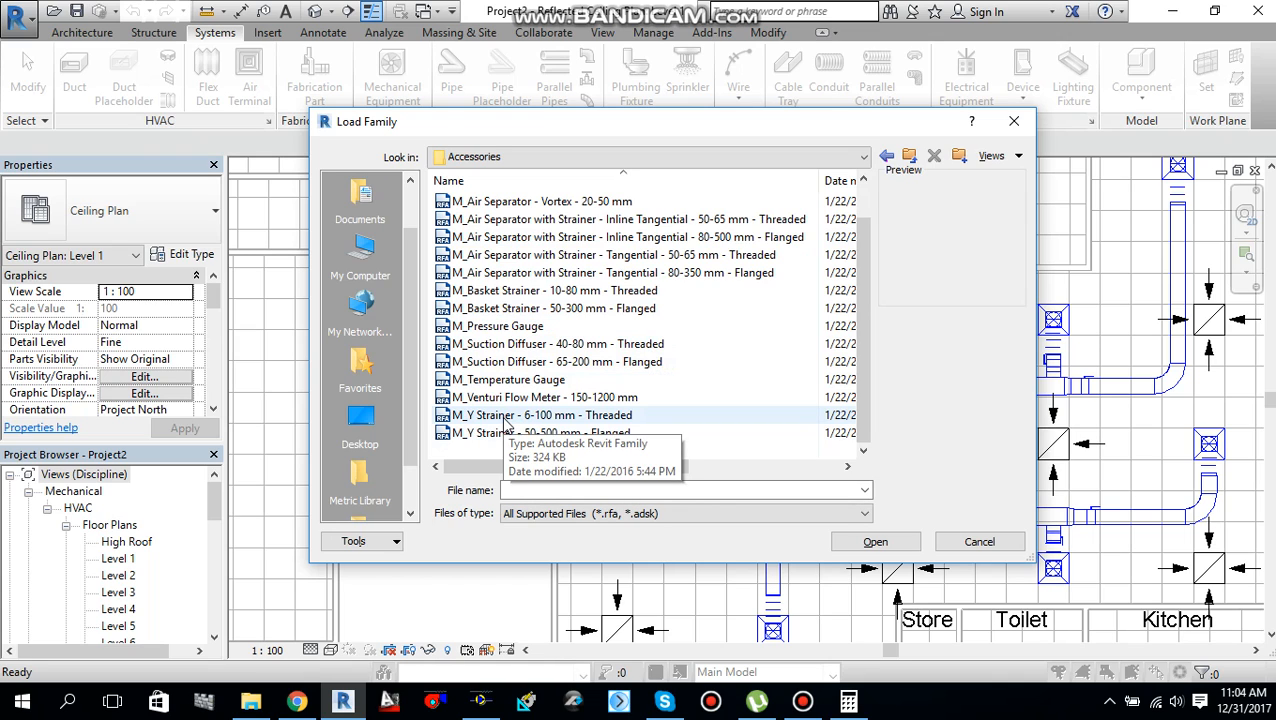
{"action": "left_click", "coordinate": [507, 416]}
{"action": "scroll", "coordinate": [507, 380], "scroll_direction": "up", "scroll_amount": 1}
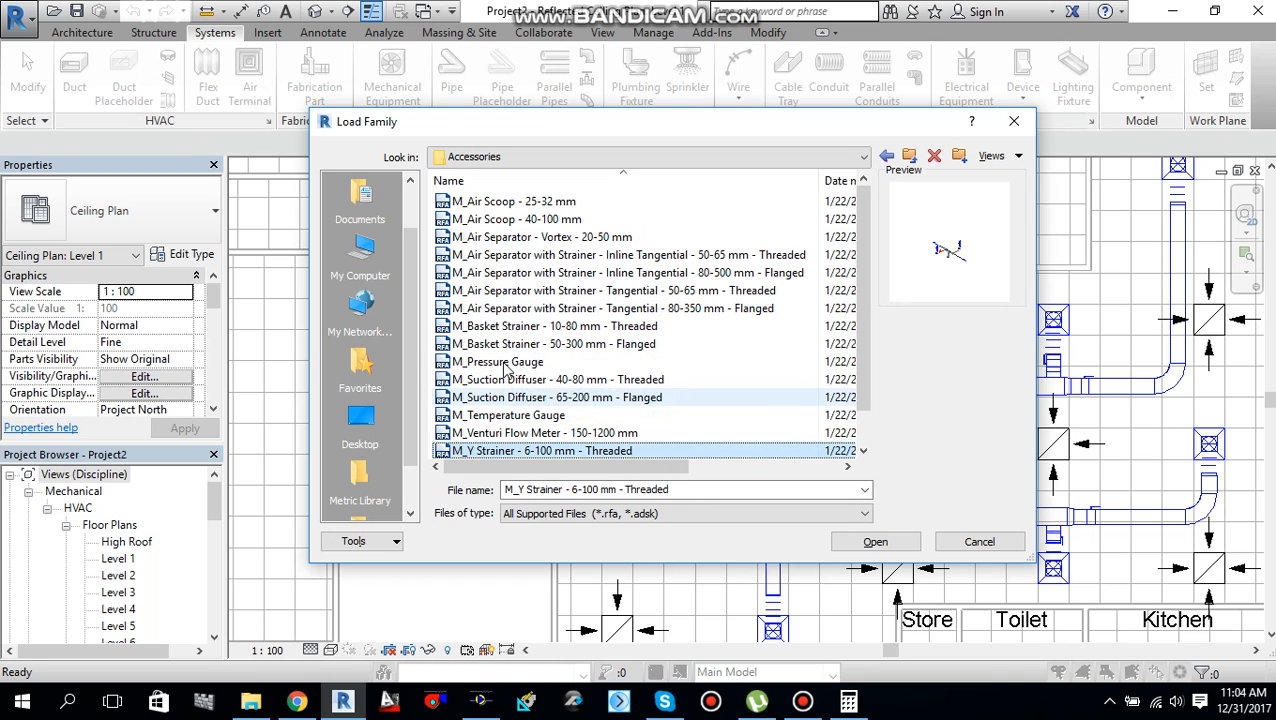
{"action": "scroll", "coordinate": [507, 370], "scroll_direction": "down", "scroll_amount": 1}
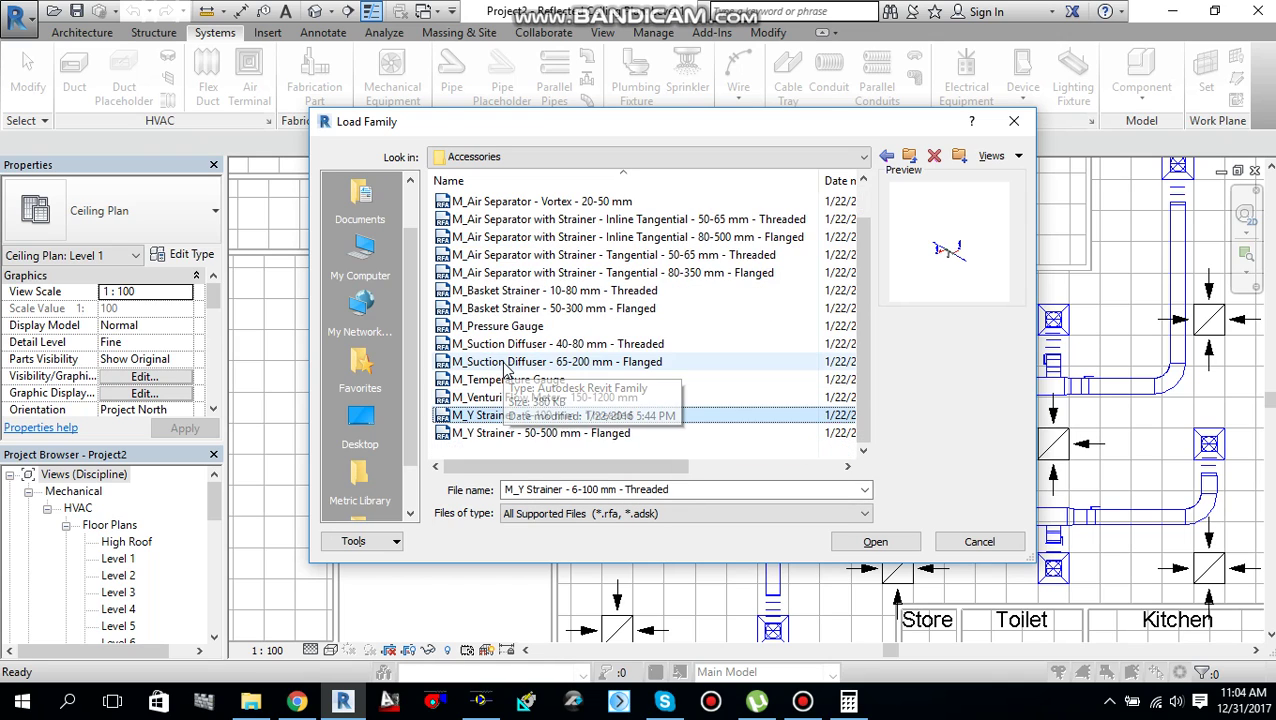
{"action": "left_click", "coordinate": [876, 542]}
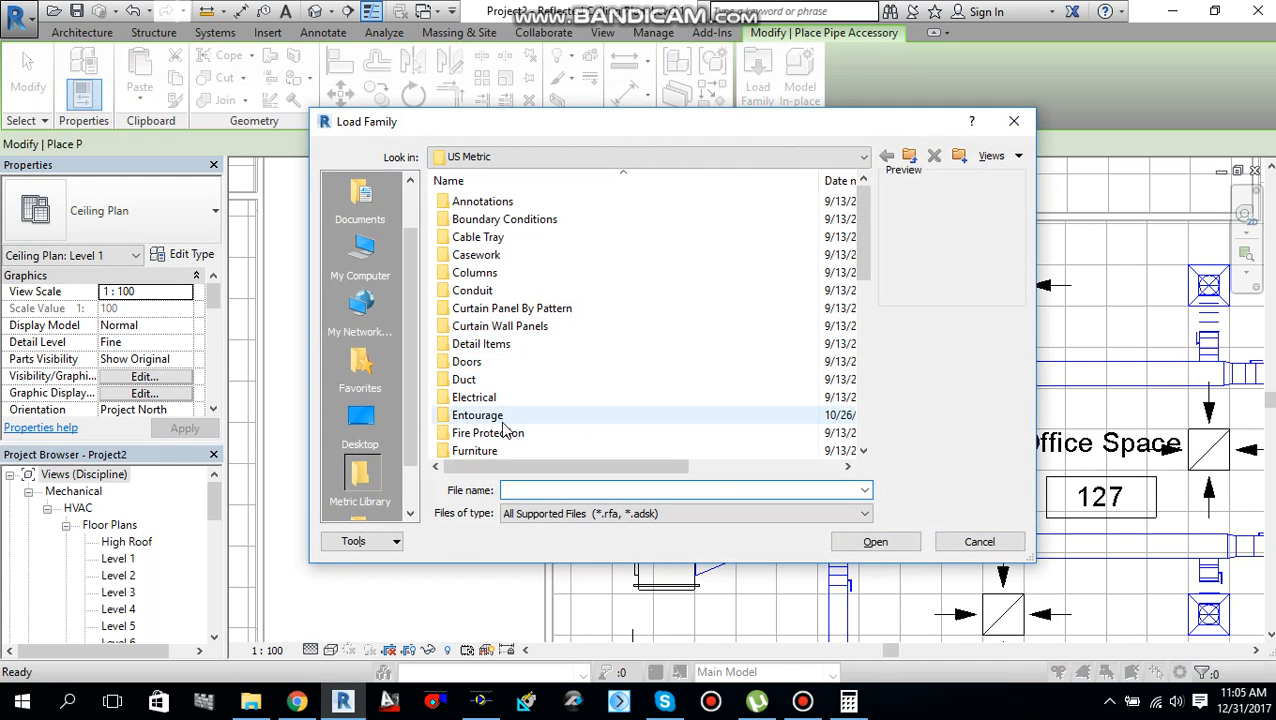
{"action": "scroll", "coordinate": [475, 415], "scroll_direction": "down", "scroll_amount": 1}
{"action": "scroll", "coordinate": [475, 415], "scroll_direction": "down", "scroll_amount": 4}
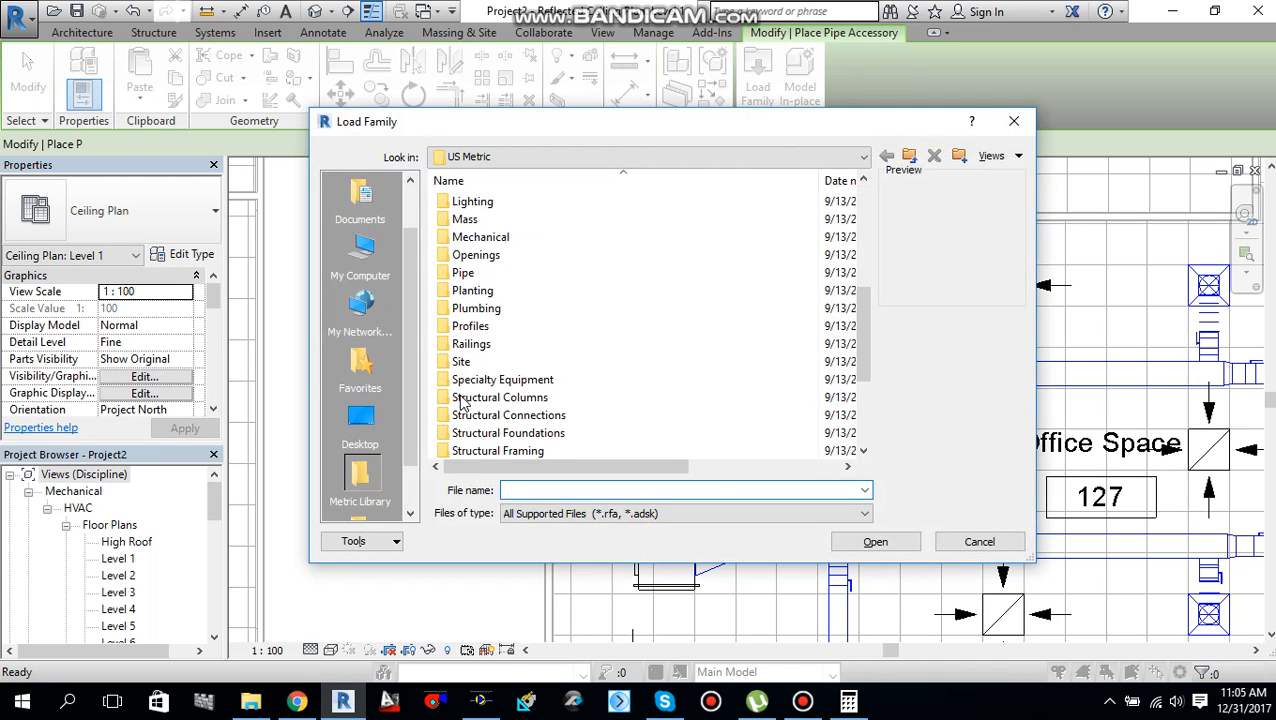
Load M_Balancing Valve - Straight - 15-50 mm - Threaded from Pipe > Valves > Balancing Valves
{"action": "double_click", "coordinate": [462, 272]}
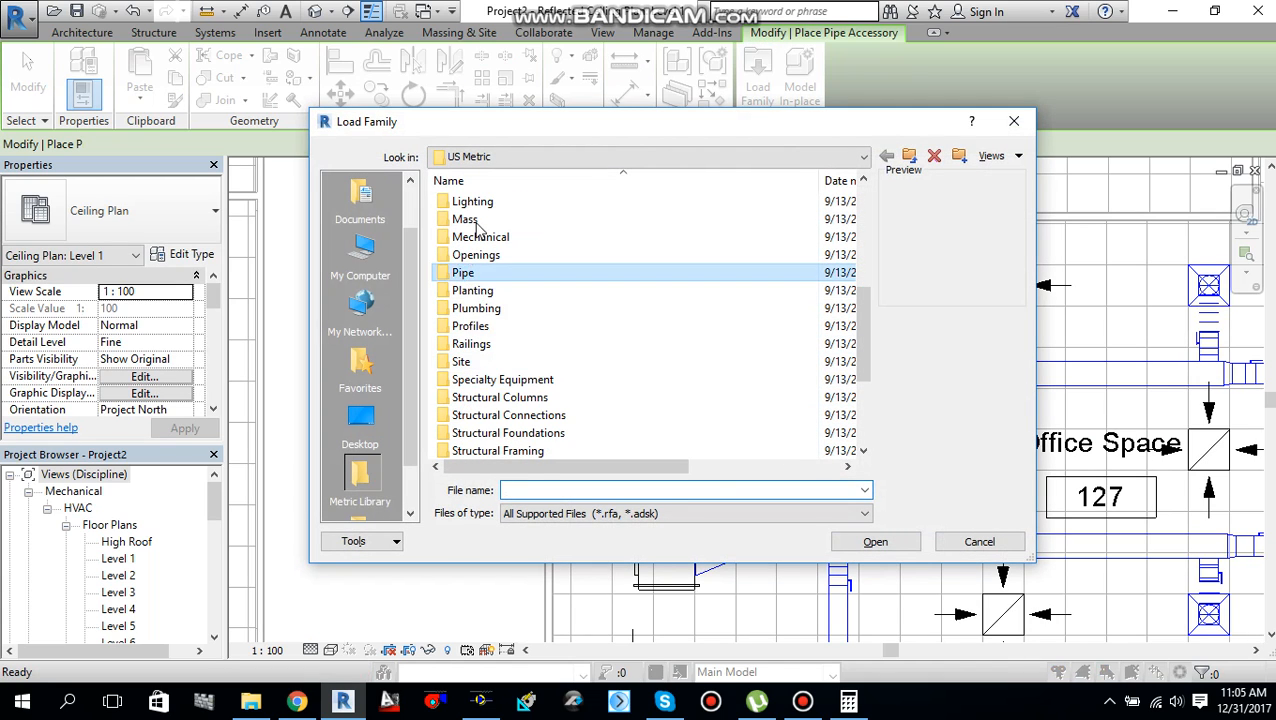
{"action": "double_click", "coordinate": [480, 201]}
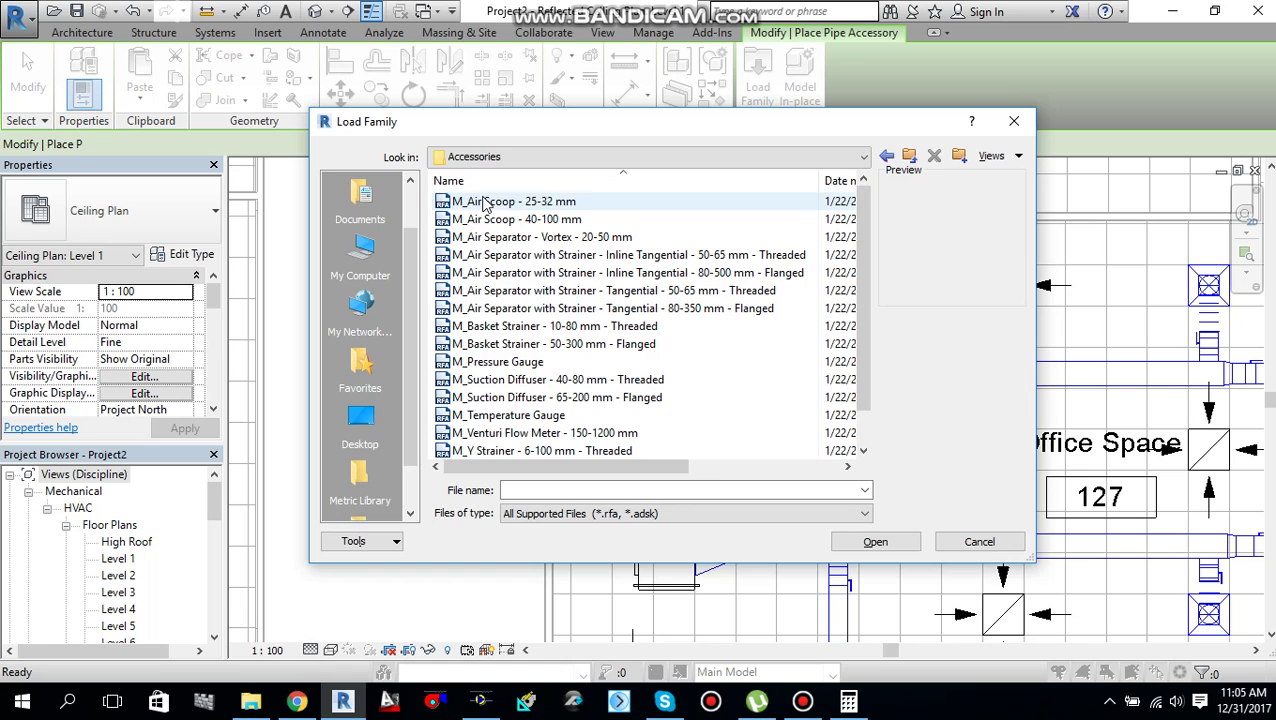
{"action": "left_click", "coordinate": [886, 156]}
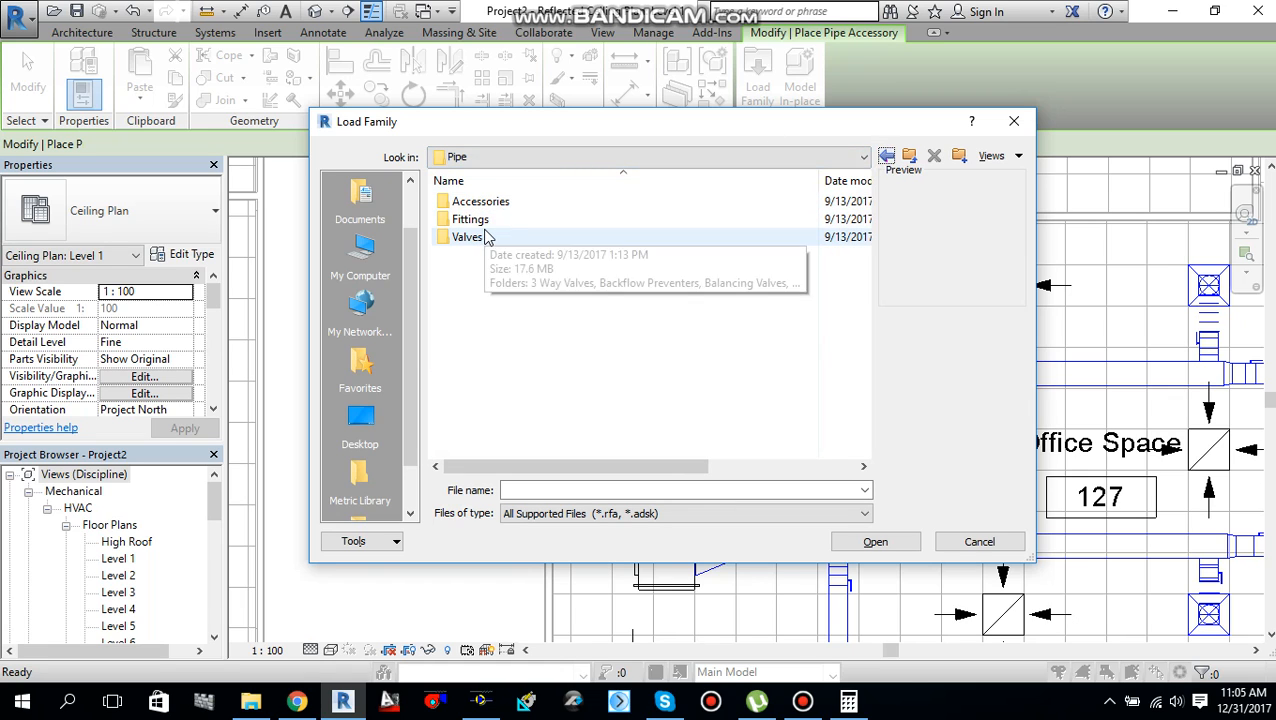
{"action": "double_click", "coordinate": [467, 237]}
{"action": "scroll", "coordinate": [519, 308], "scroll_direction": "down", "scroll_amount": 2}
{"action": "scroll", "coordinate": [519, 330], "scroll_direction": "up", "scroll_amount": 2}
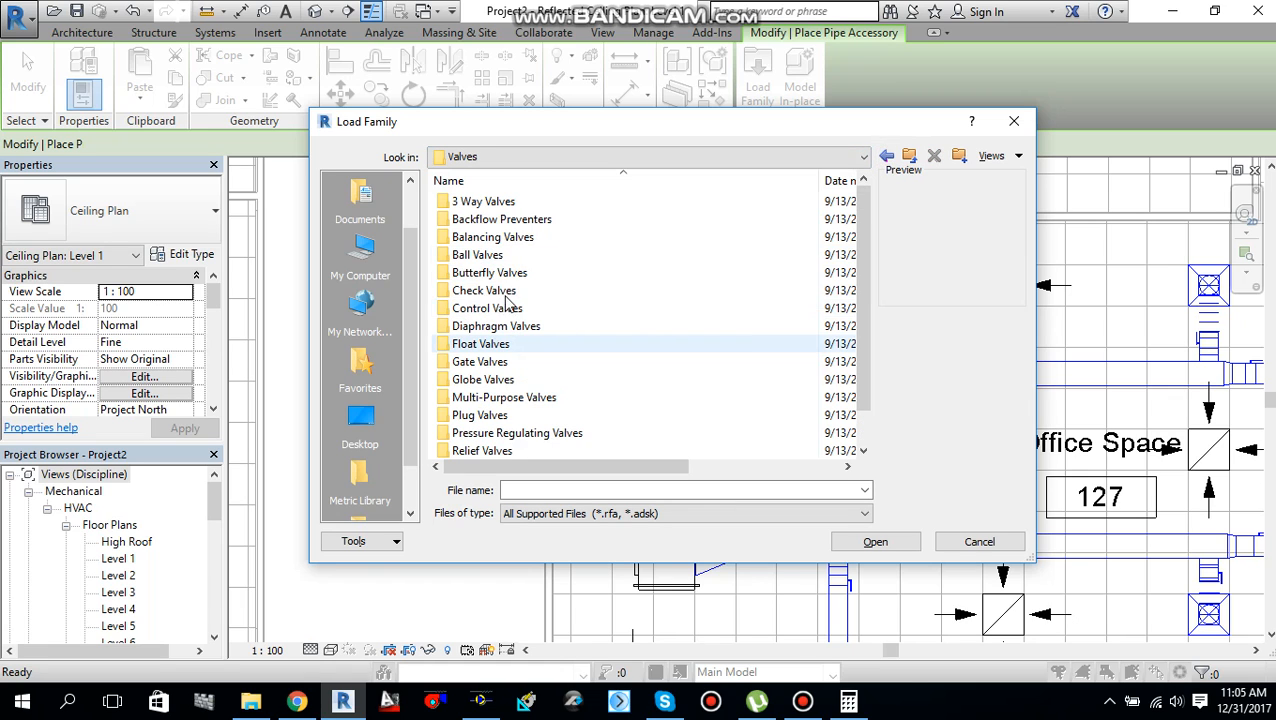
{"action": "double_click", "coordinate": [493, 237]}
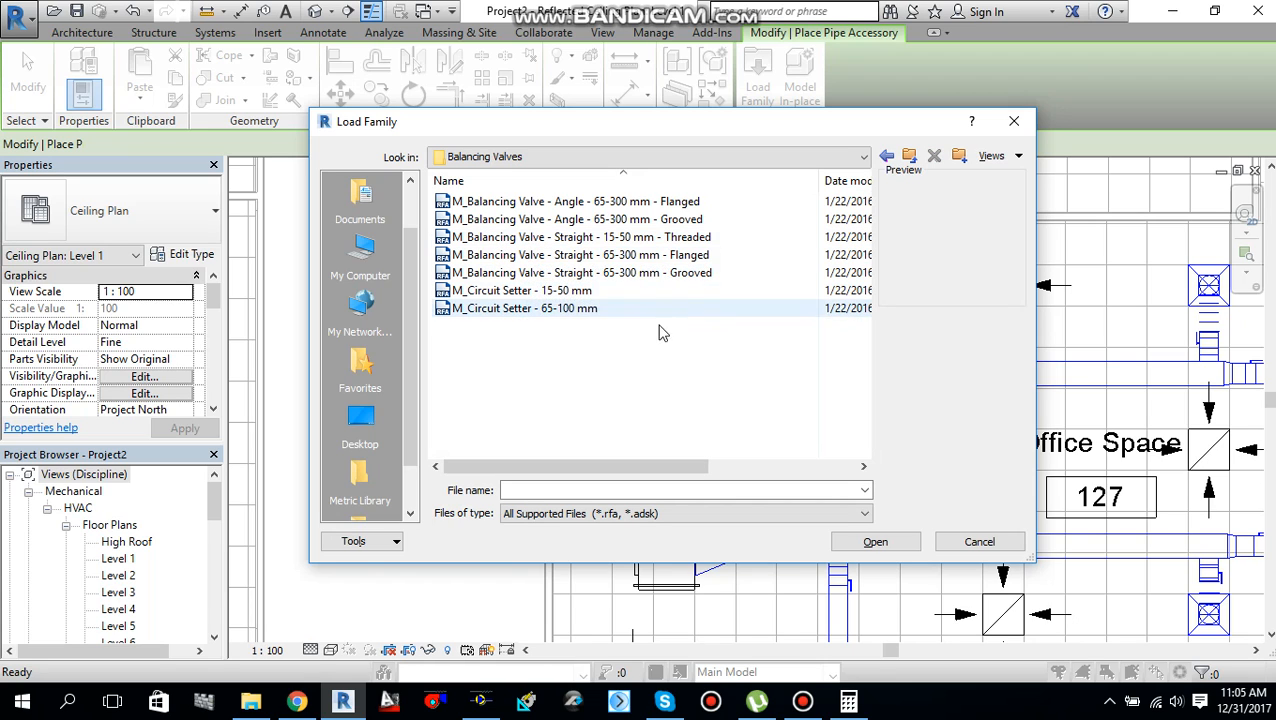
{"action": "left_click", "coordinate": [551, 237]}
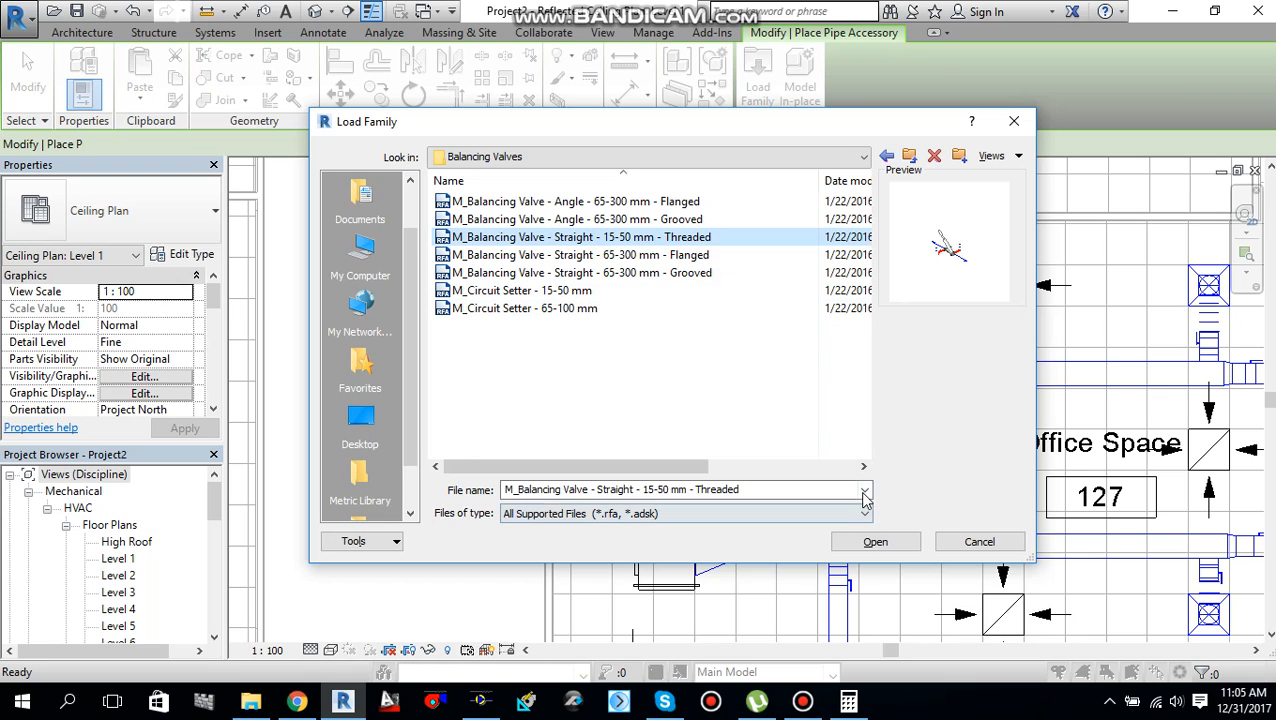
{"action": "left_click", "coordinate": [875, 542]}
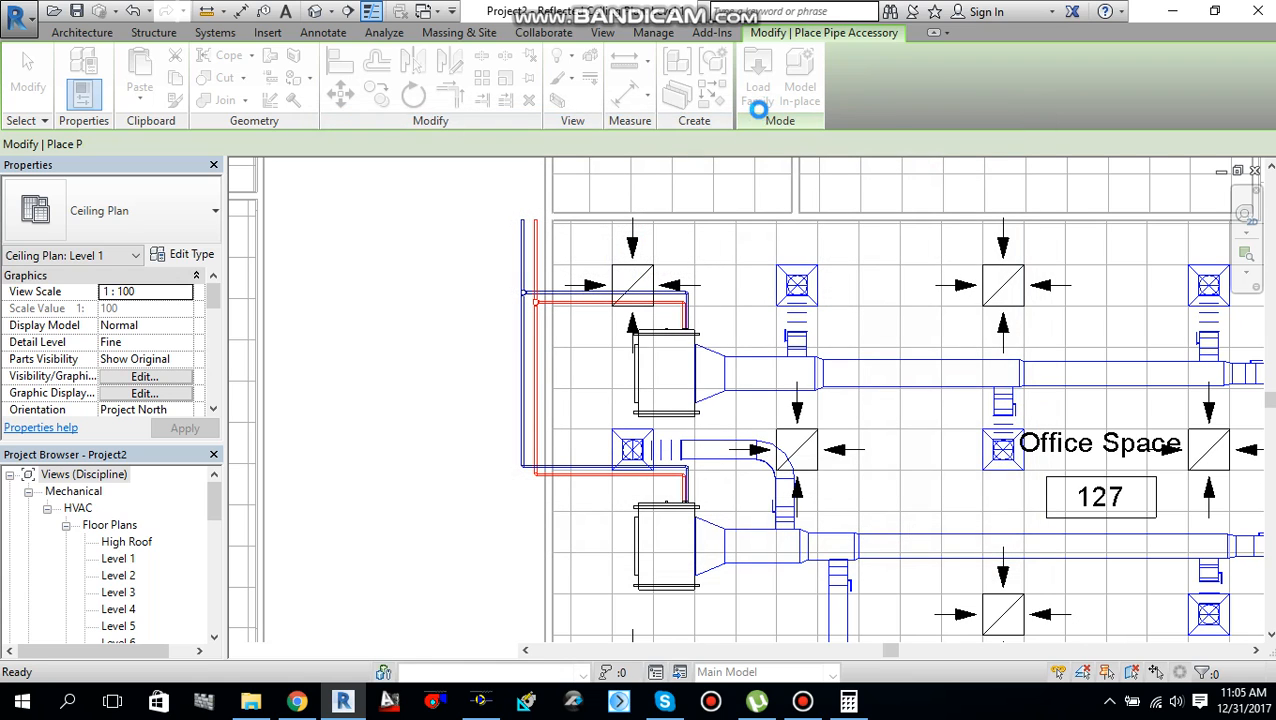
Load the M_Gate Valve - 50-300 mm family from Pipe > Valves > Gate Valves
{"action": "left_click", "coordinate": [759, 108]}
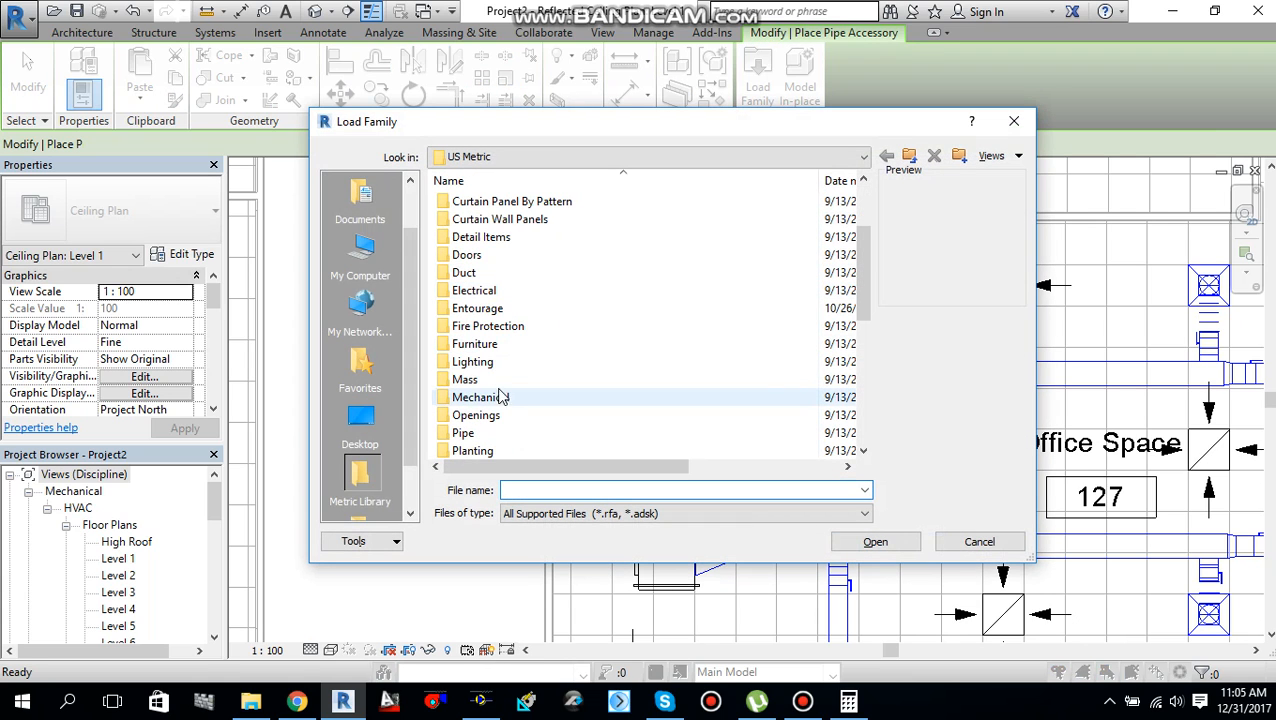
{"action": "scroll", "coordinate": [465, 385], "scroll_direction": "down", "scroll_amount": 3}
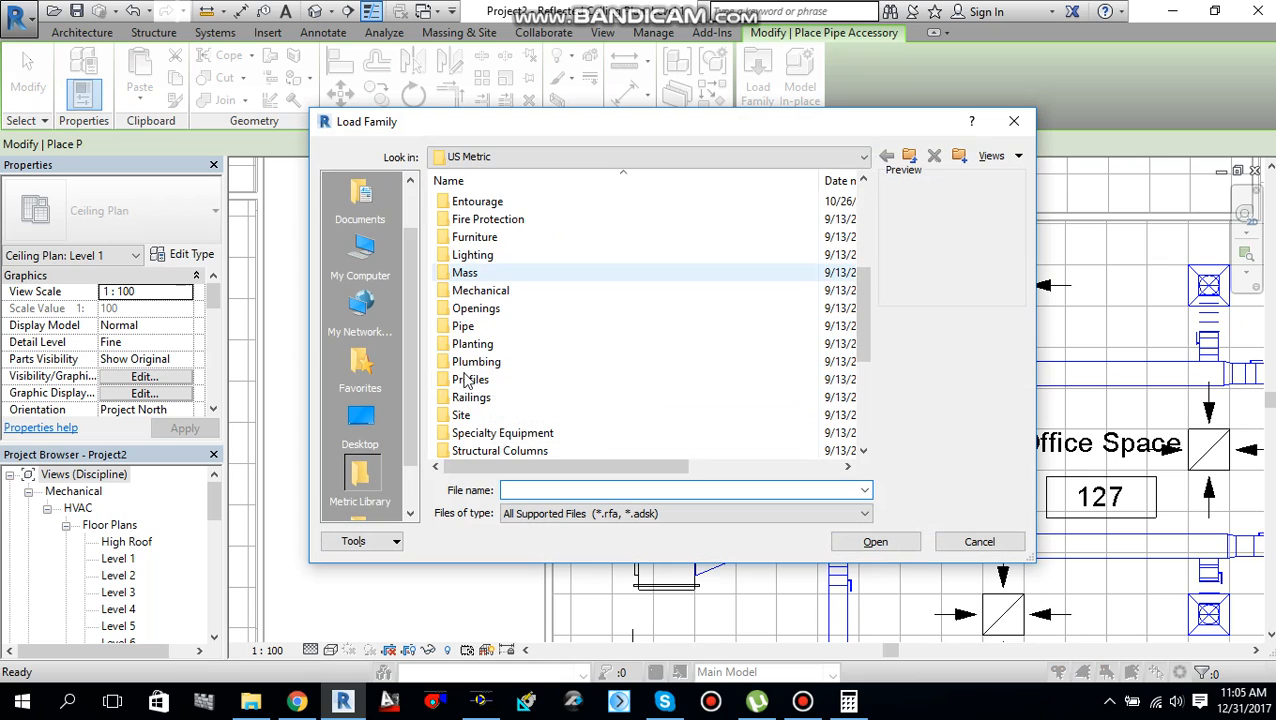
{"action": "double_click", "coordinate": [463, 330]}
{"action": "double_click", "coordinate": [470, 219]}
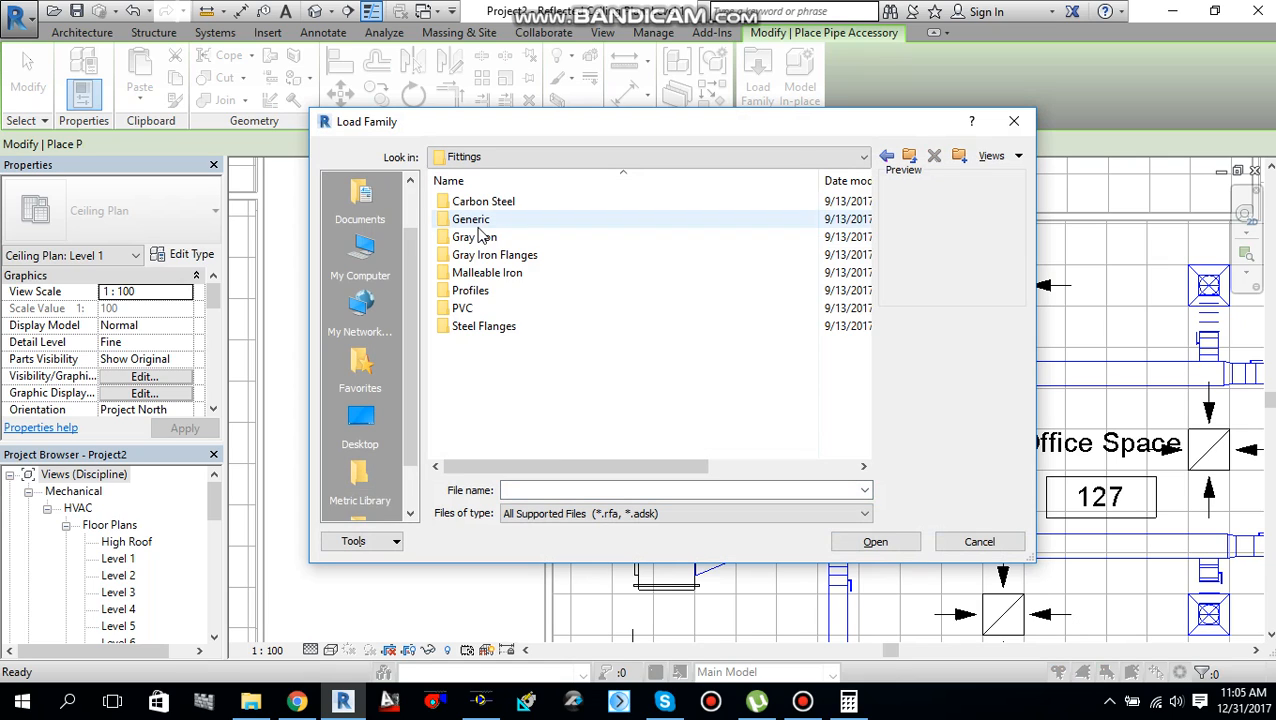
{"action": "left_click", "coordinate": [886, 156]}
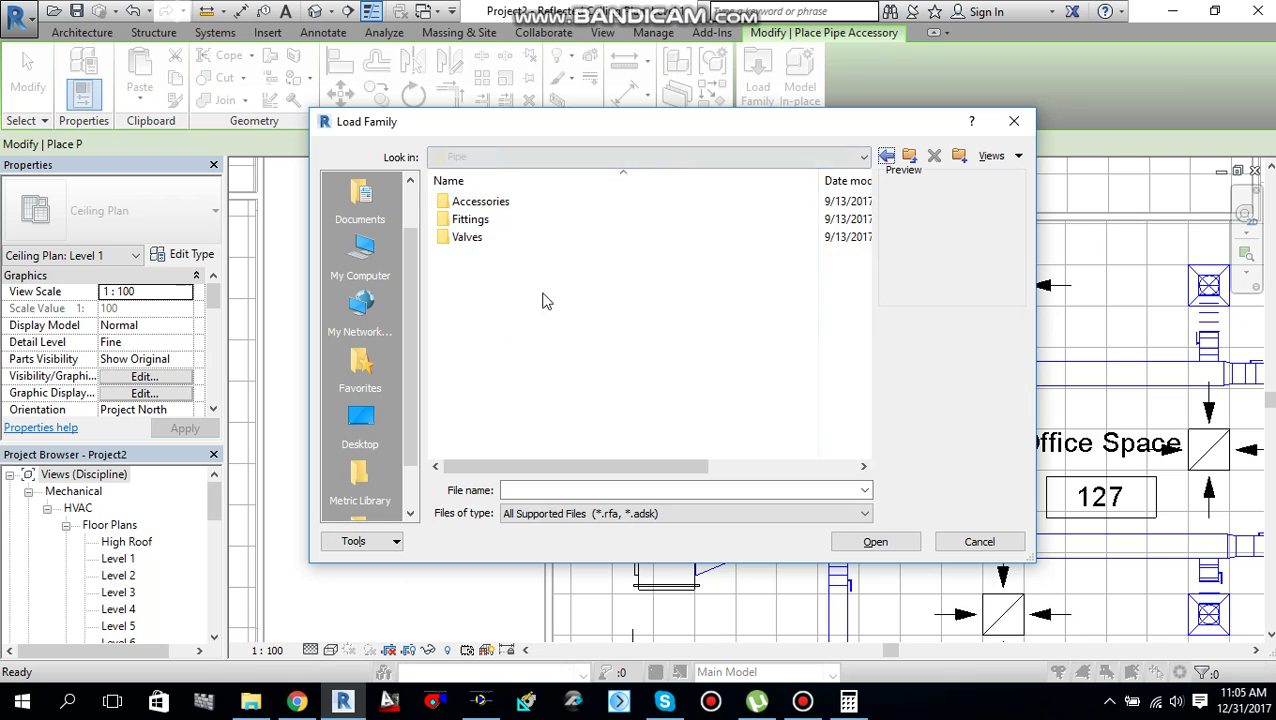
{"action": "double_click", "coordinate": [467, 237]}
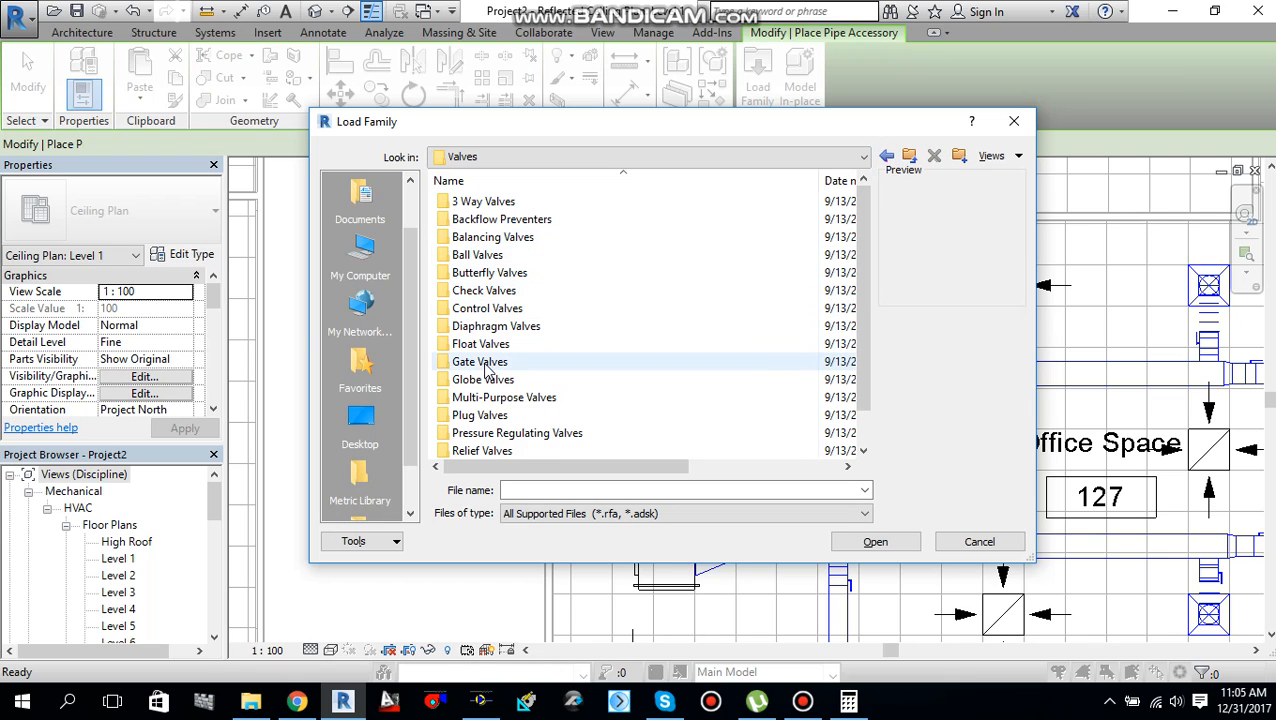
{"action": "double_click", "coordinate": [480, 361]}
{"action": "left_click", "coordinate": [517, 201]}
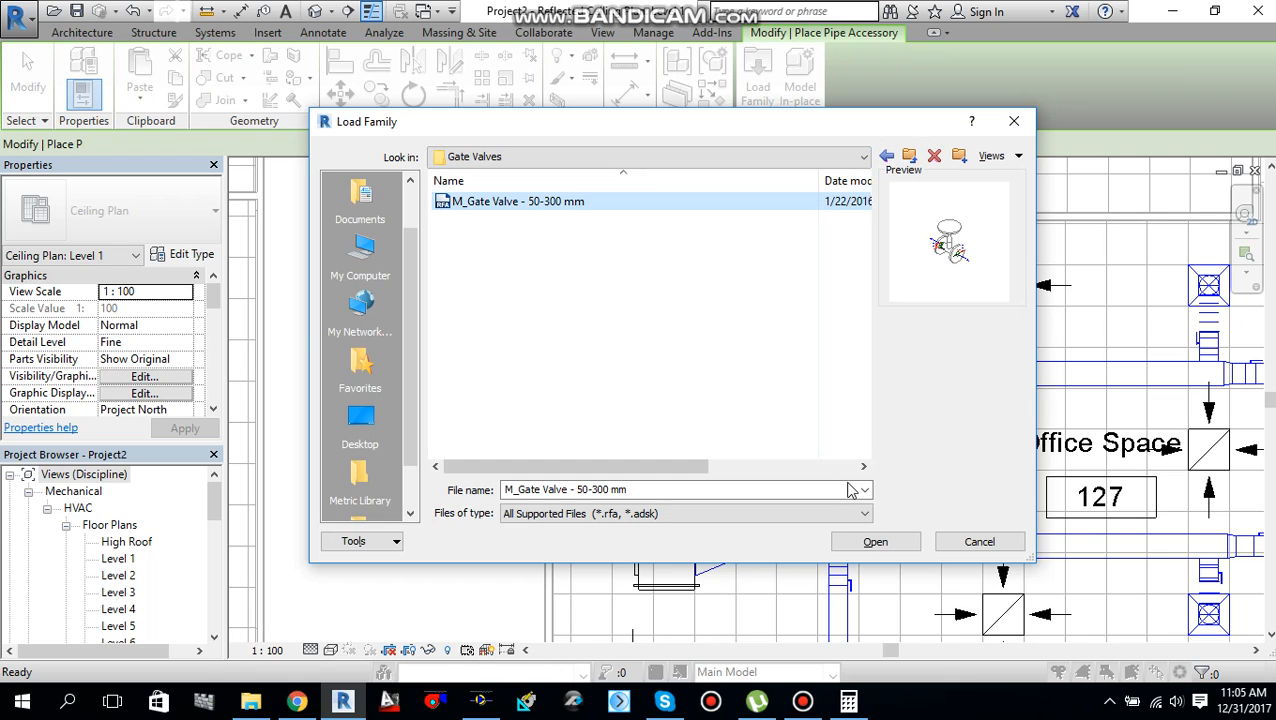
{"action": "left_click", "coordinate": [875, 541]}
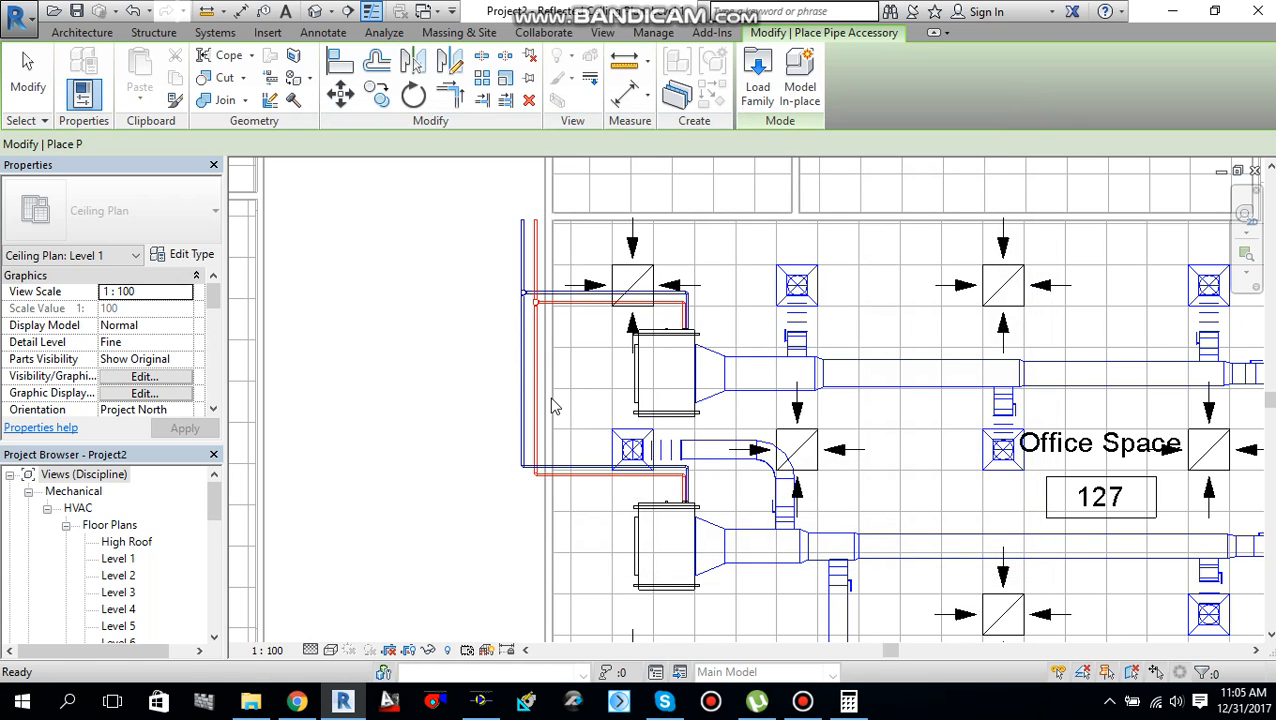
Load the M_Motor Control Valve - 15-50 mm family from Pipe > Valves > Control Valves
{"action": "left_click", "coordinate": [757, 78]}
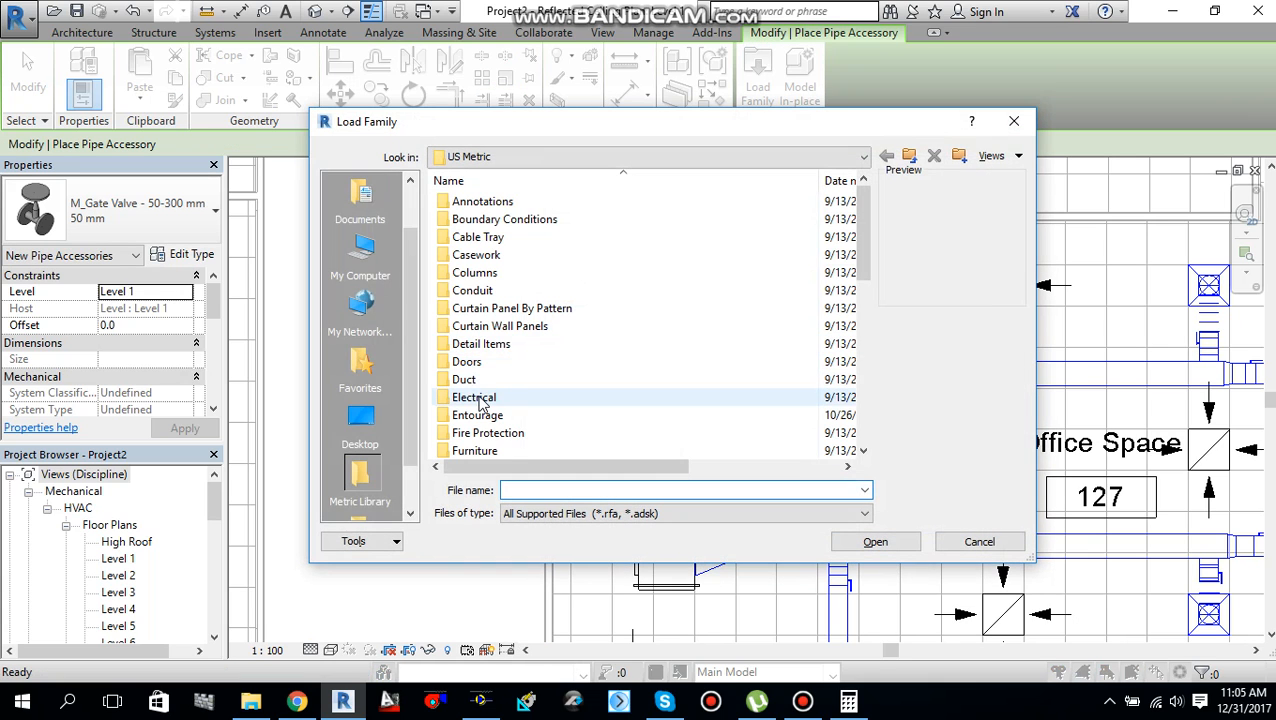
{"action": "scroll", "coordinate": [464, 366], "scroll_direction": "down", "scroll_amount": 3}
{"action": "scroll", "coordinate": [480, 415], "scroll_direction": "down", "scroll_amount": 3}
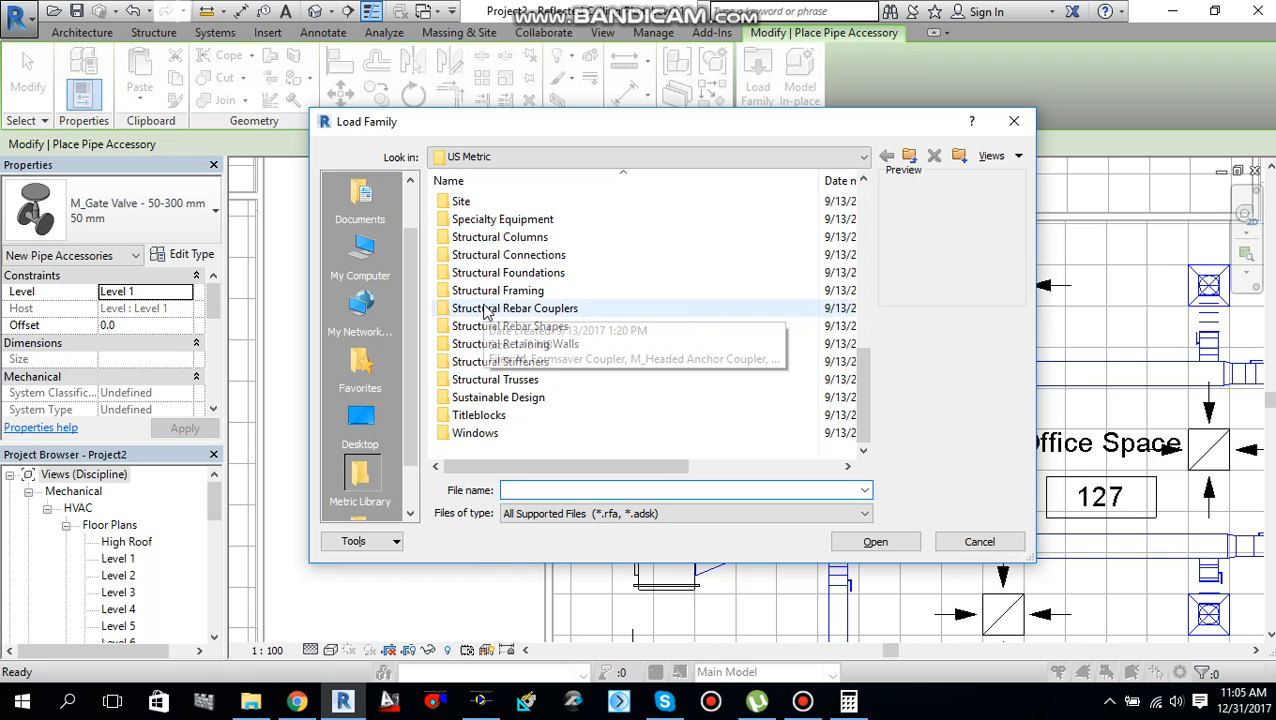
{"action": "scroll", "coordinate": [478, 330], "scroll_direction": "up", "scroll_amount": 3}
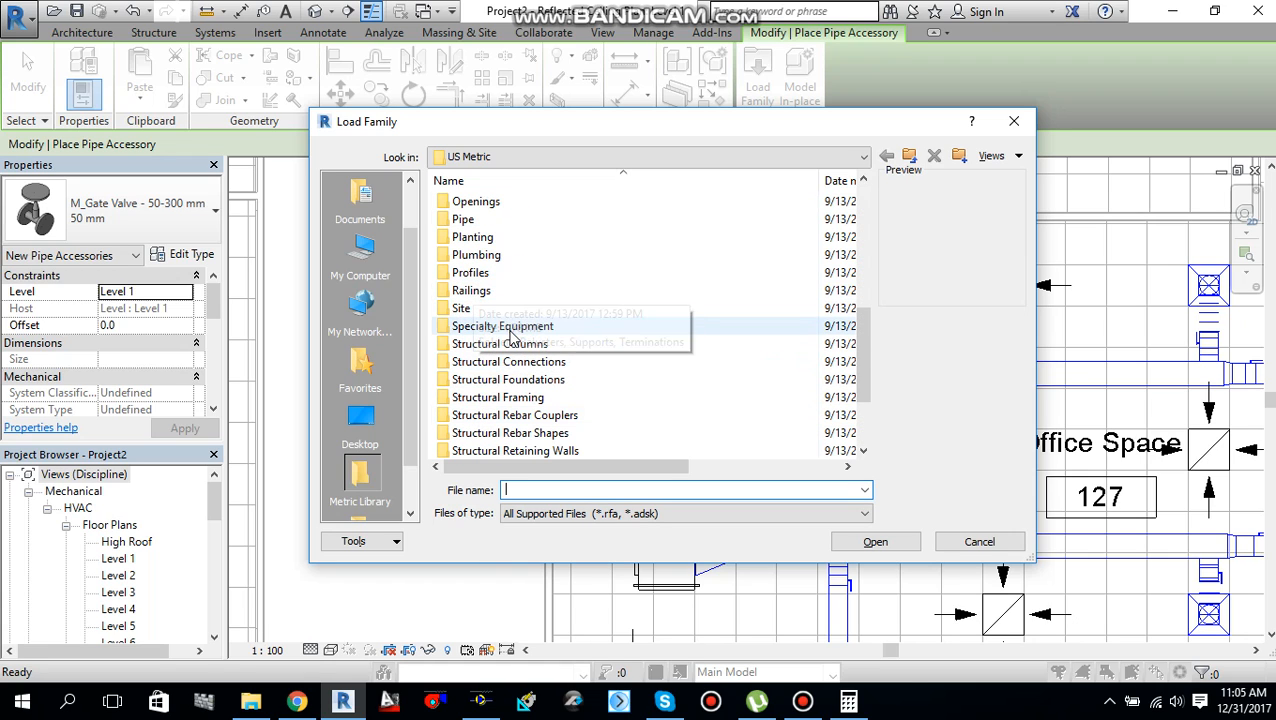
{"action": "double_click", "coordinate": [466, 219]}
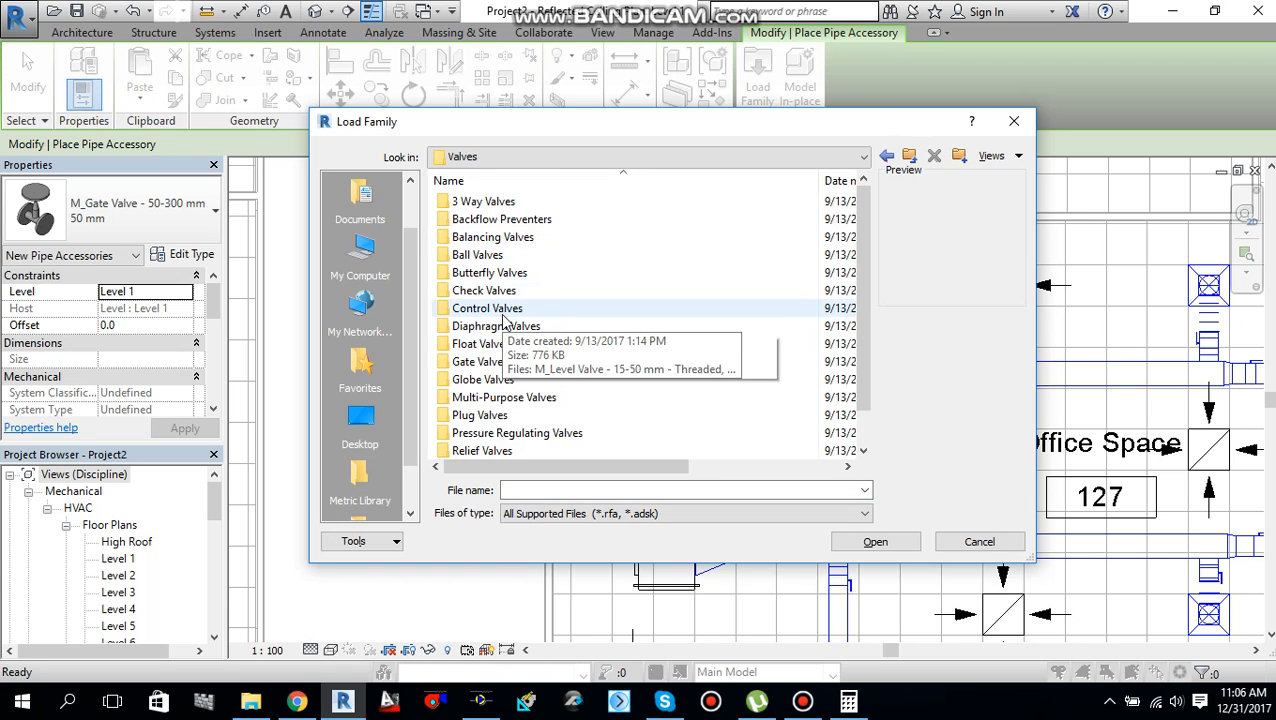
{"action": "double_click", "coordinate": [487, 308]}
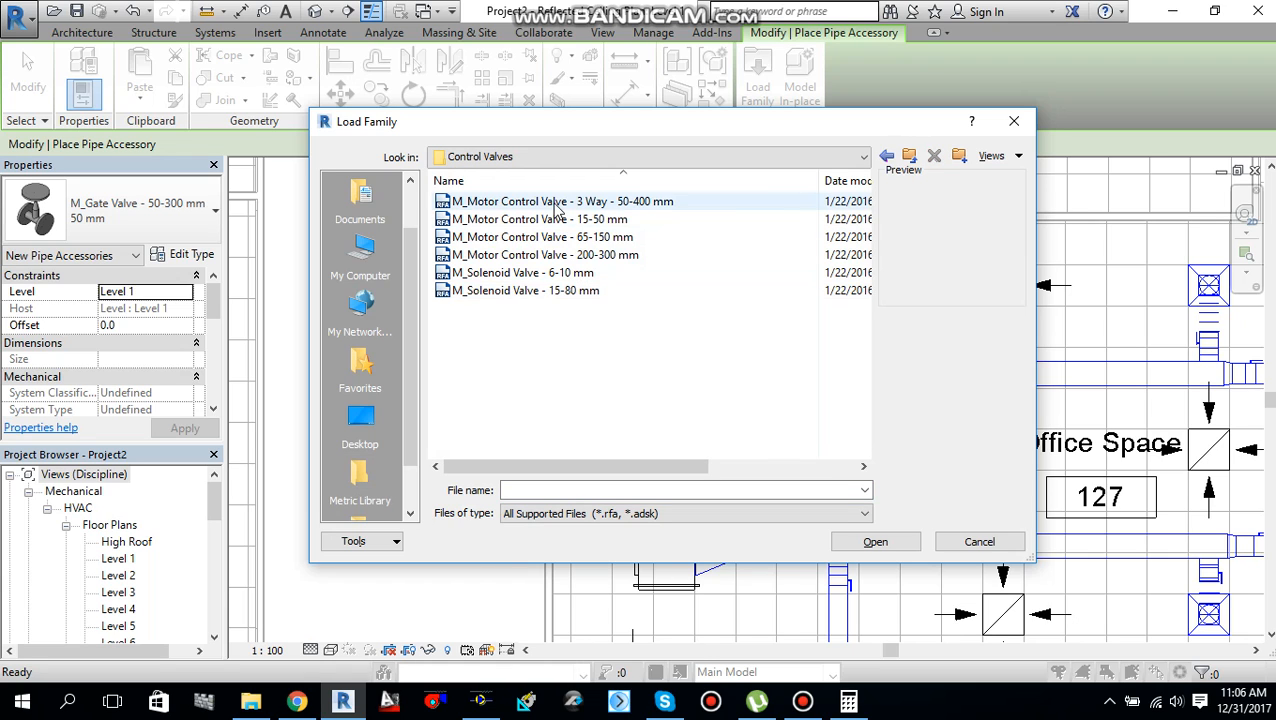
{"action": "left_click", "coordinate": [540, 219]}
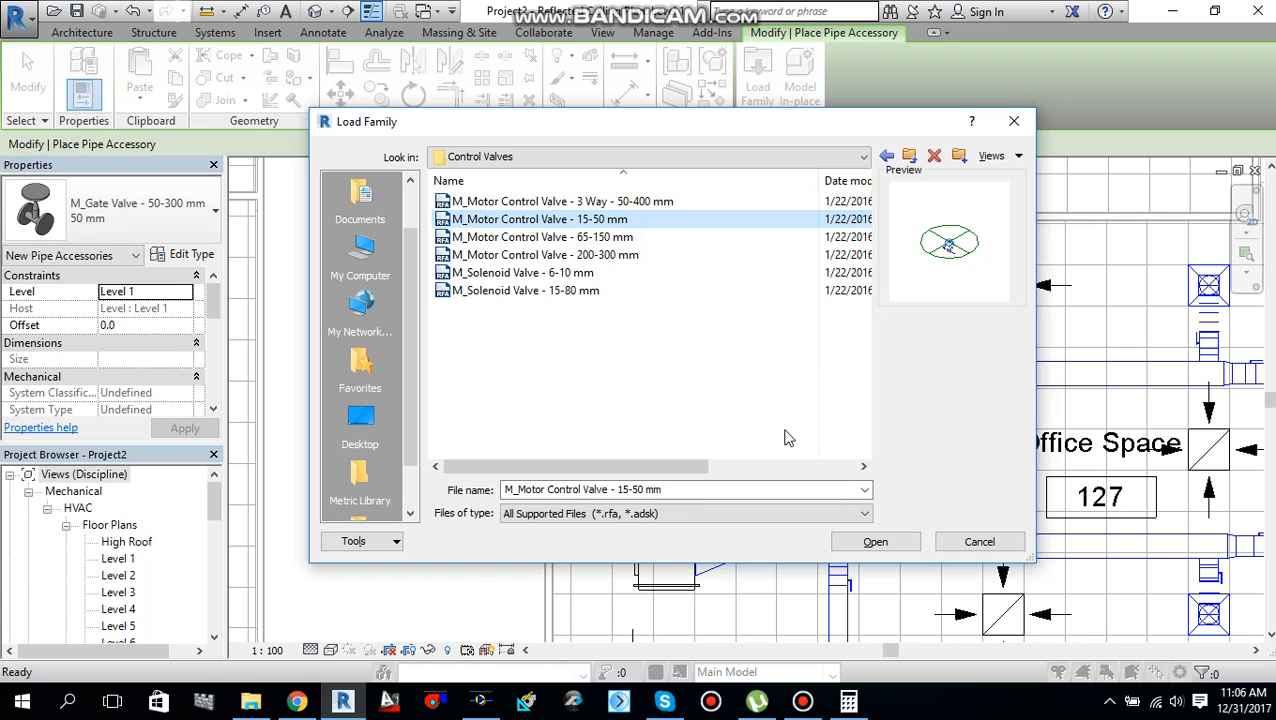
{"action": "left_click", "coordinate": [875, 542]}
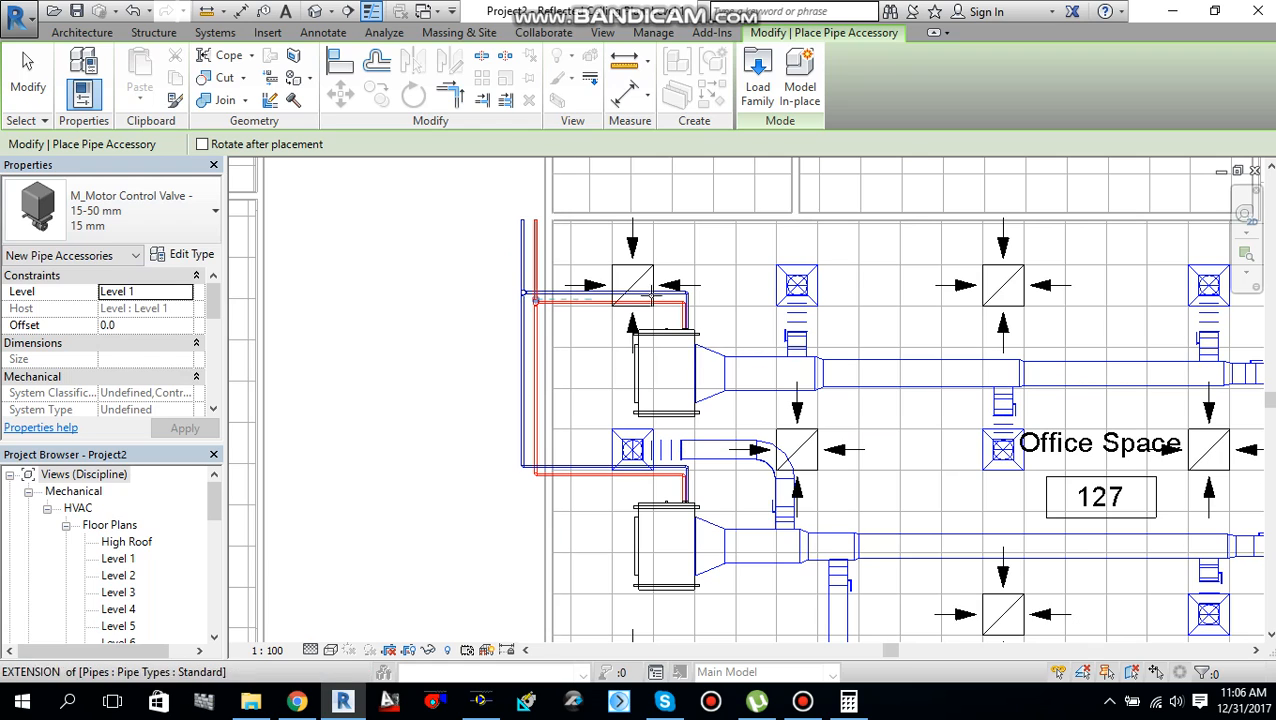
{"action": "scroll", "coordinate": [660, 300], "scroll_direction": "up", "scroll_amount": 2}
{"action": "scroll", "coordinate": [677, 300], "scroll_direction": "up", "scroll_amount": 1}
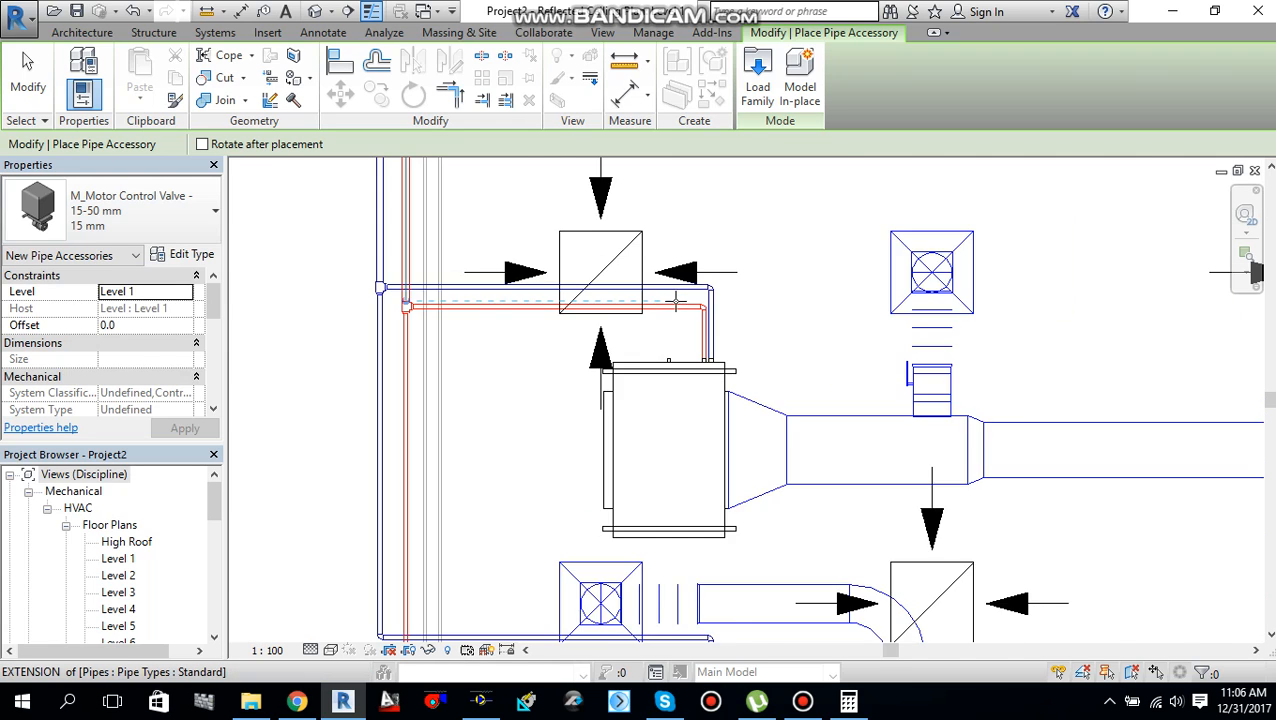
{"action": "scroll", "coordinate": [677, 300], "scroll_direction": "up", "scroll_amount": 1}
Review the 15 mm motor control valve's type parameters via Edit Type
{"action": "left_click", "coordinate": [203, 258]}
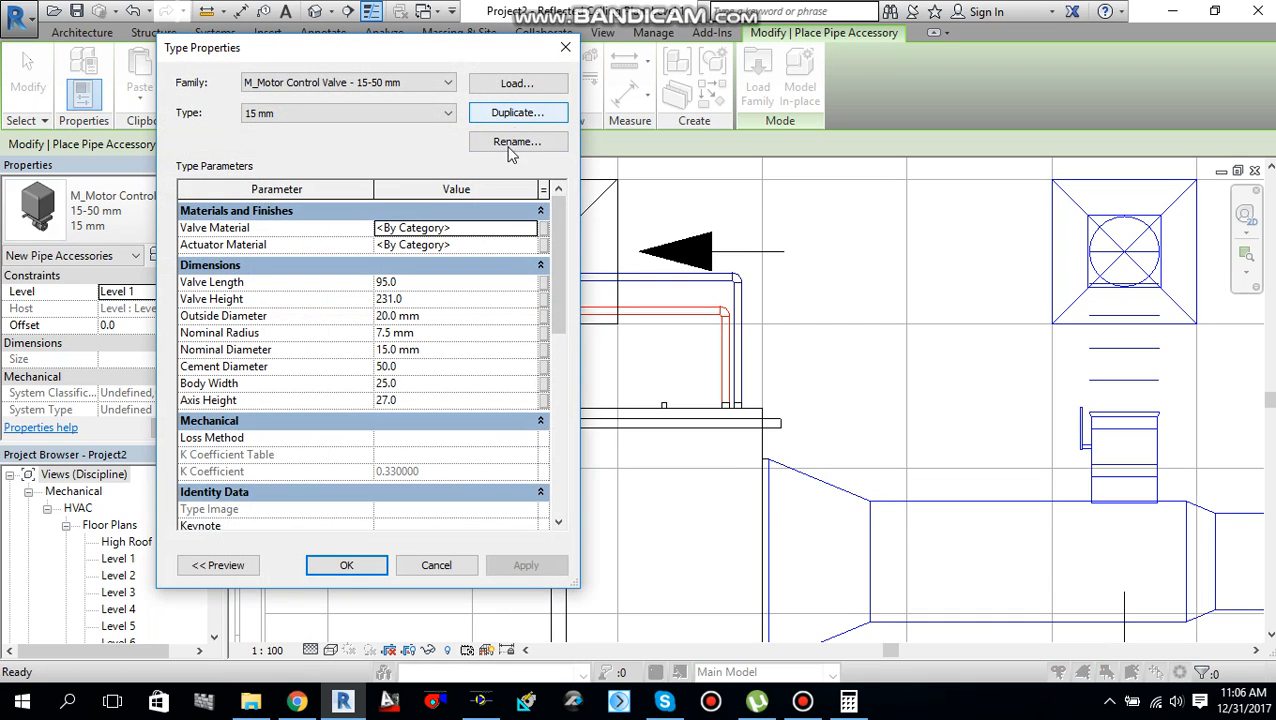
Leave the type parameters unchanged and select the 32 mm motor control valve size
{"action": "key", "text": "Escape"}
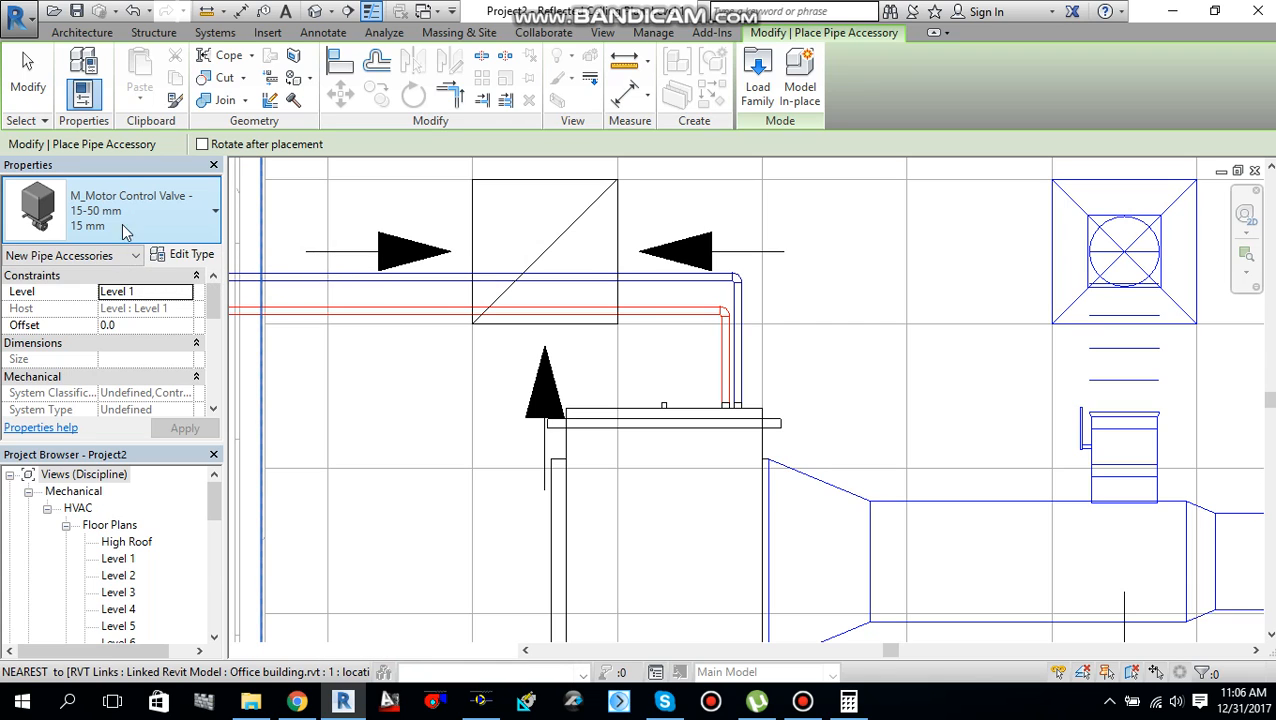
{"action": "left_click", "coordinate": [126, 210]}
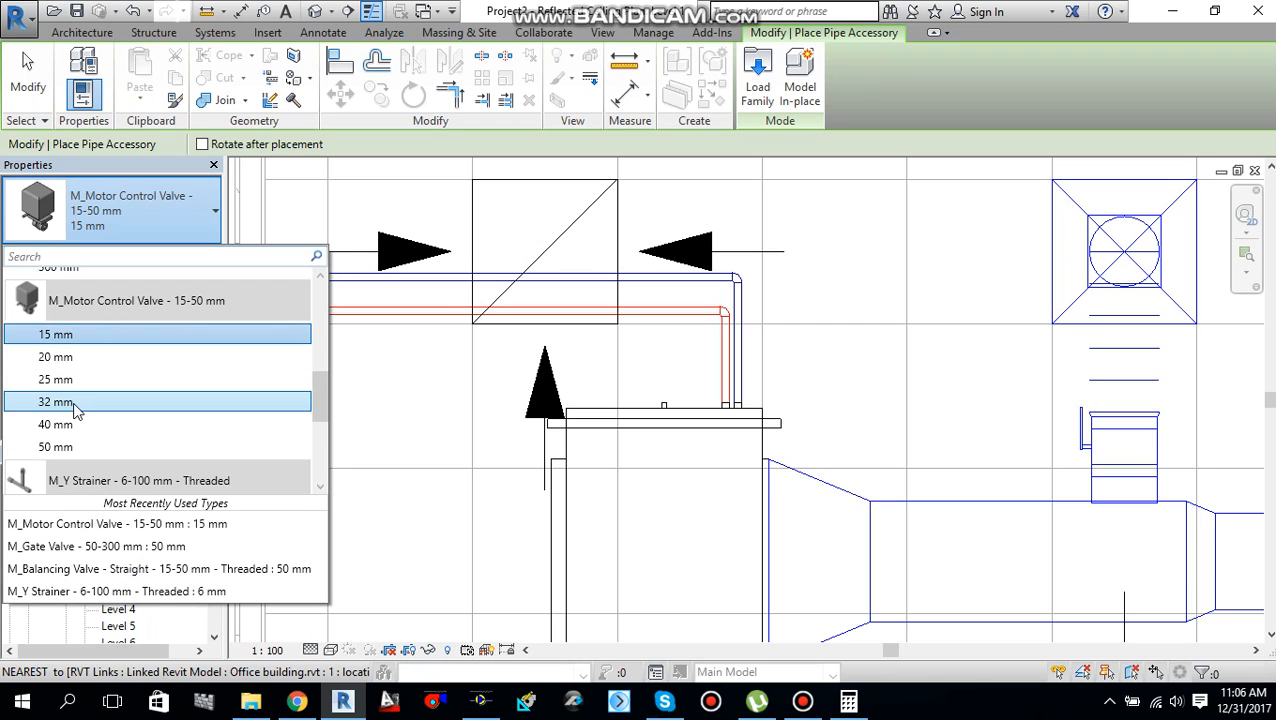
{"action": "mouse_move", "coordinate": [56, 402]}
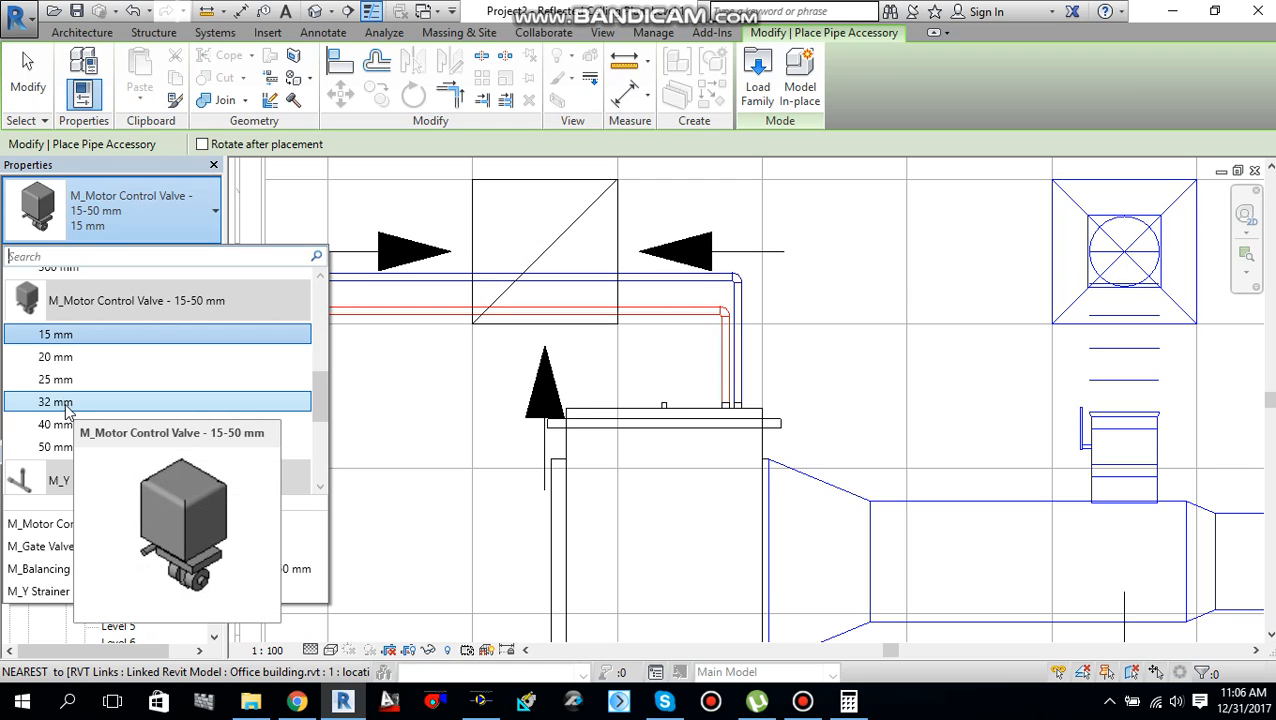
{"action": "left_click", "coordinate": [55, 402]}
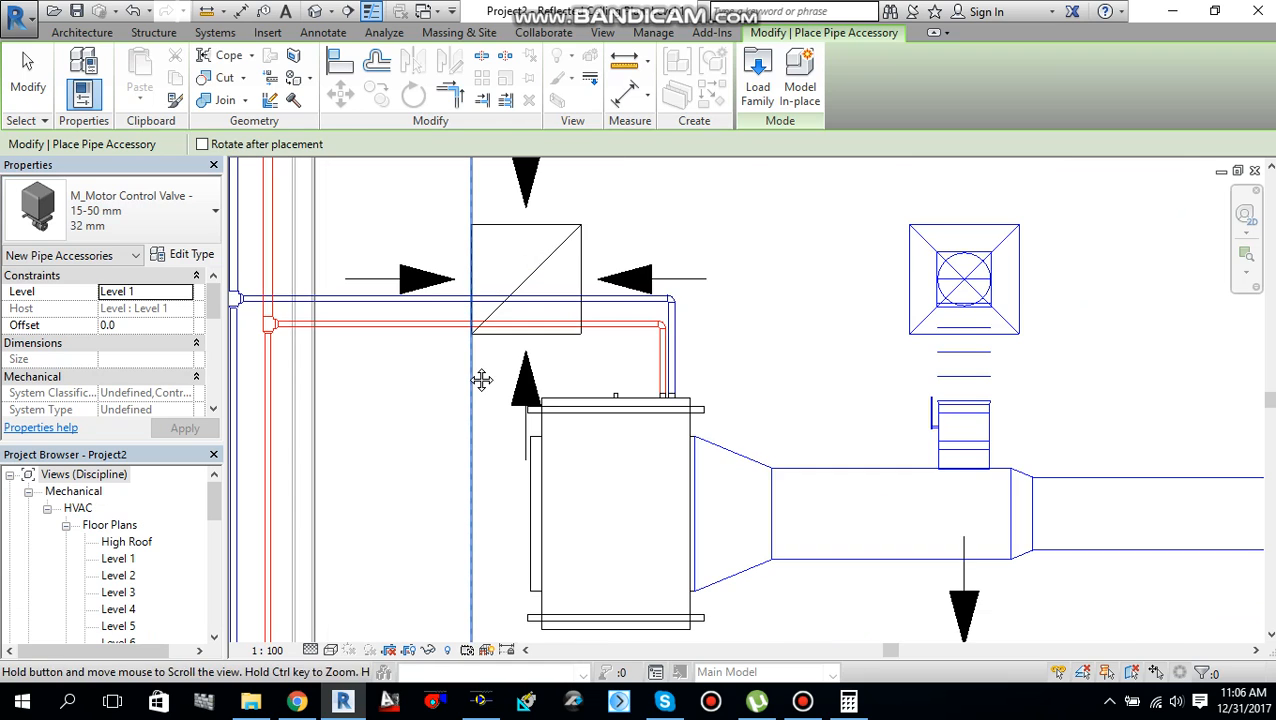
{"action": "middle_click_drag", "start_coordinate": [470, 365], "coordinate": [582, 377]}
{"action": "scroll", "coordinate": [582, 377], "scroll_direction": "up", "scroll_amount": 2}
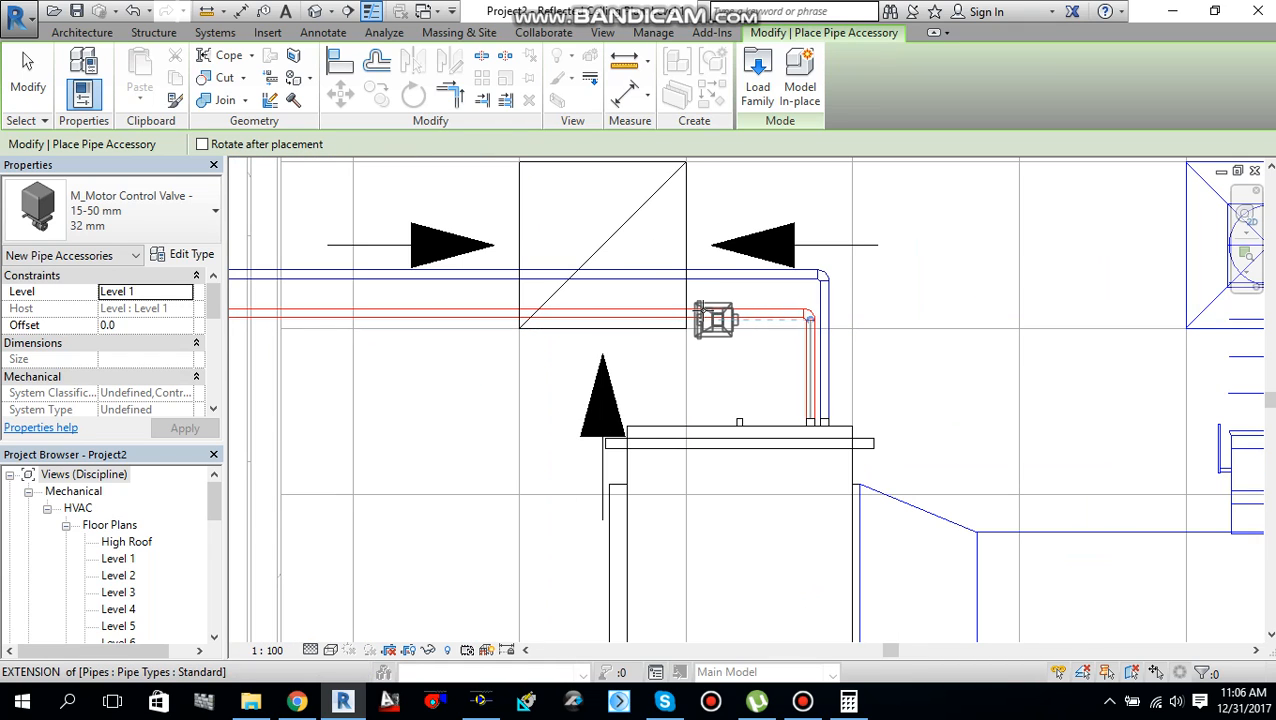
Place 32 mm motor control valves on the upper and lower red pipes serving the air handling units
{"action": "left_click", "coordinate": [708, 316]}
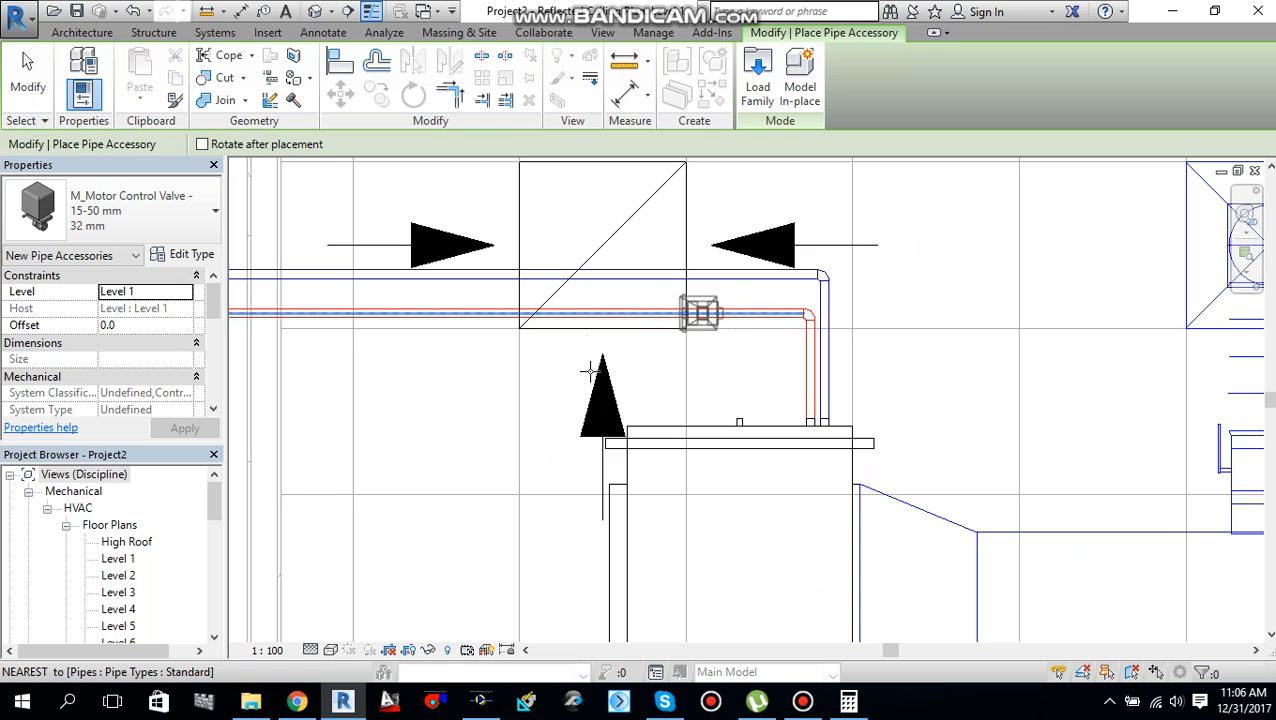
{"action": "scroll", "coordinate": [599, 390], "scroll_direction": "down", "scroll_amount": 3}
{"action": "middle_click_drag", "start_coordinate": [610, 380], "coordinate": [645, 517]}
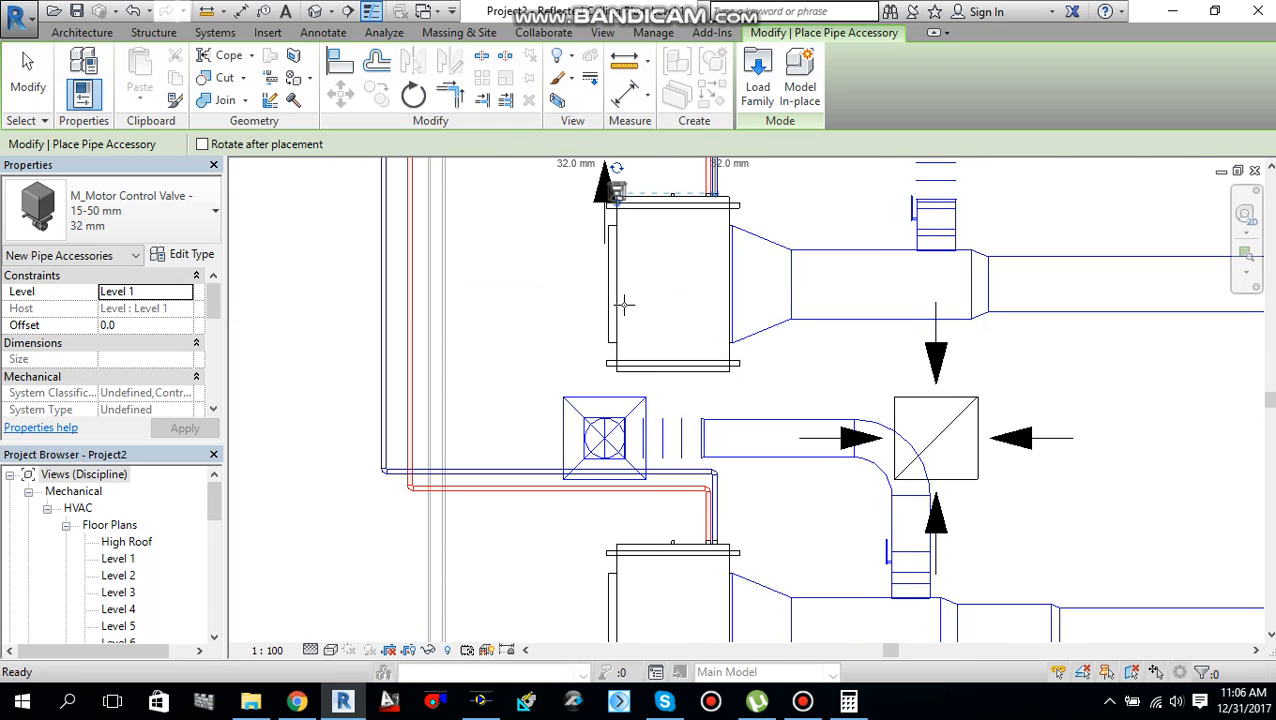
{"action": "scroll", "coordinate": [650, 480], "scroll_direction": "up", "scroll_amount": 2}
{"action": "scroll", "coordinate": [655, 470], "scroll_direction": "up", "scroll_amount": 3}
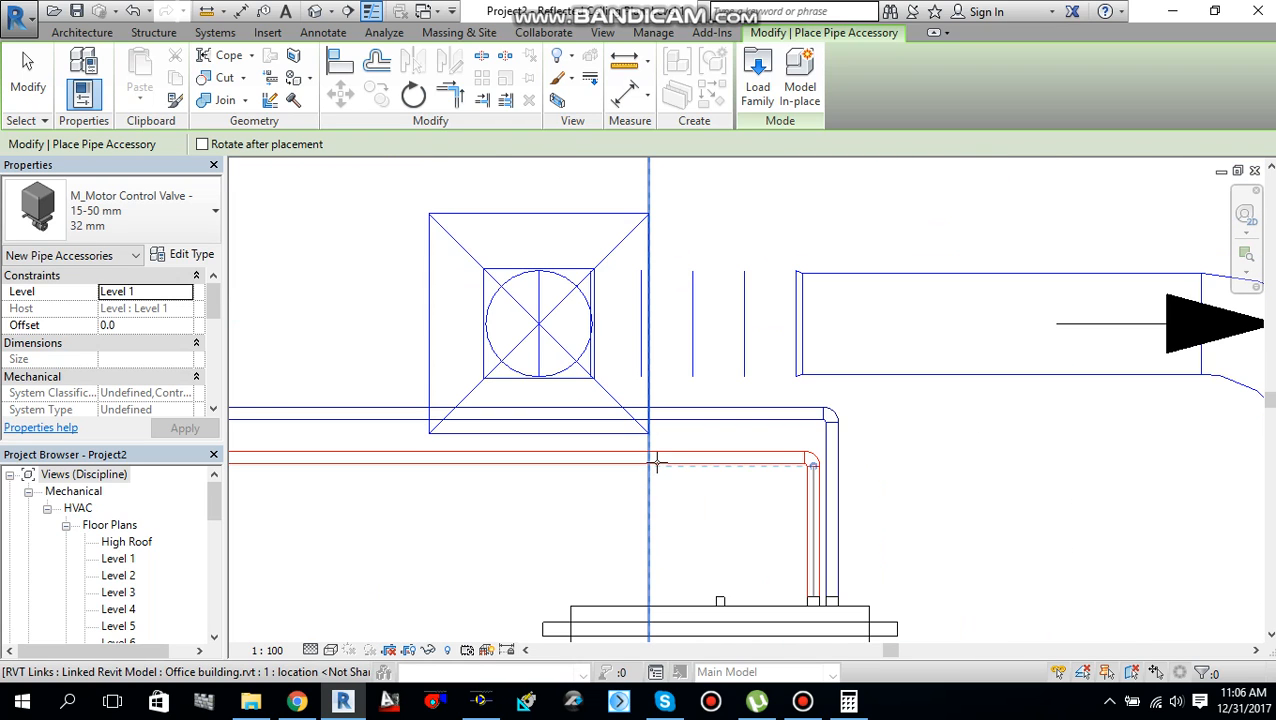
{"action": "left_click", "coordinate": [655, 460]}
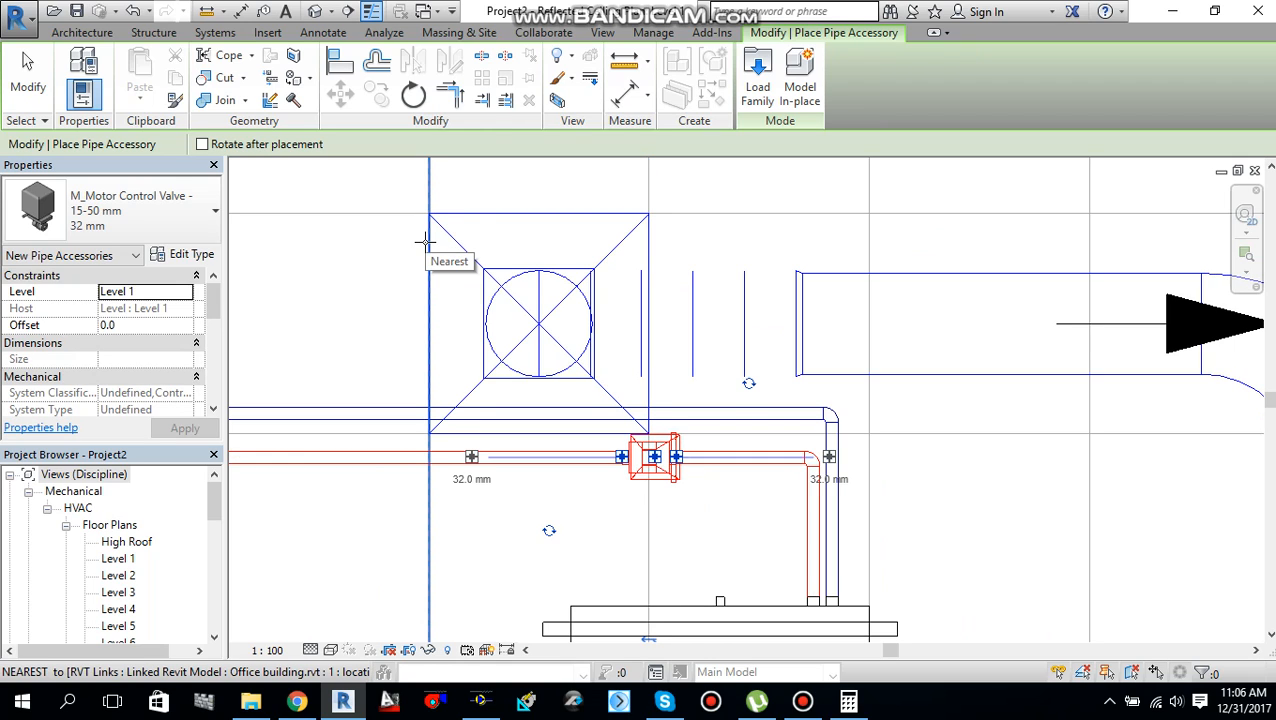
Stop placing motor control valves and pan to show both valved pipes
{"action": "key", "text": "Escape"}
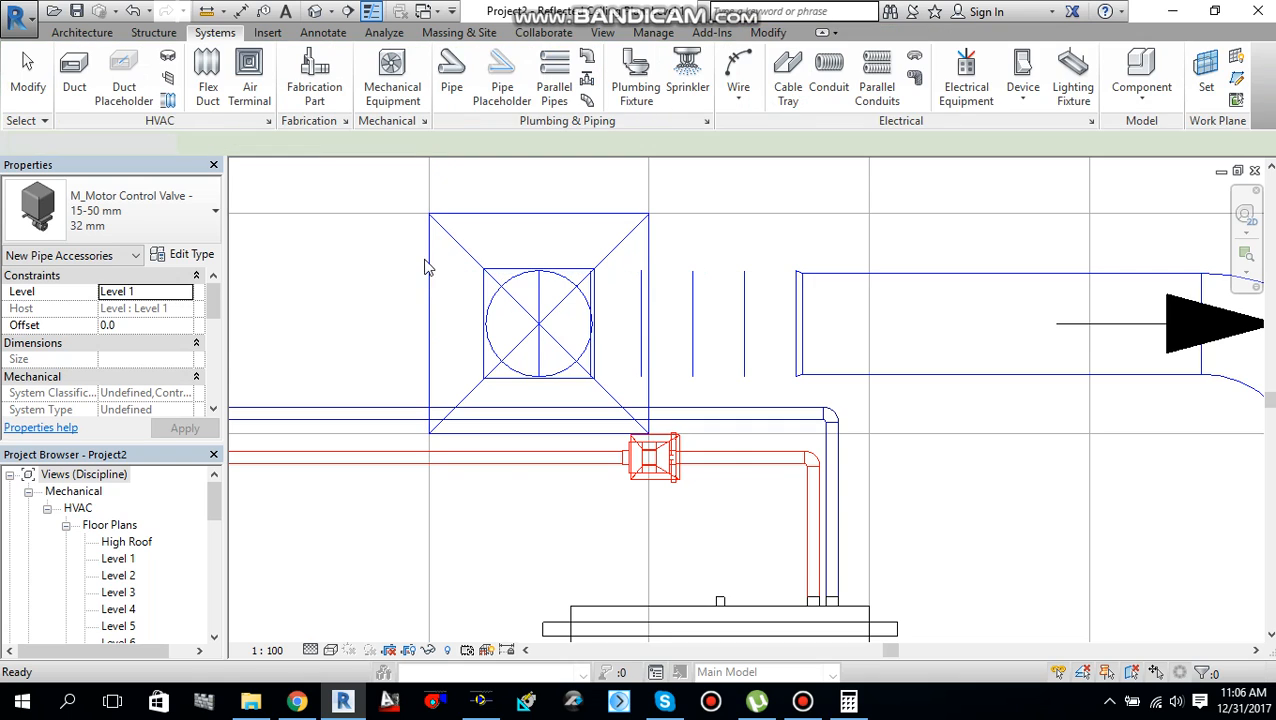
{"action": "scroll", "coordinate": [425, 272], "scroll_direction": "down", "scroll_amount": 2}
{"action": "middle_click_drag", "start_coordinate": [425, 272], "coordinate": [624, 417]}
{"action": "scroll", "coordinate": [610, 300], "scroll_direction": "down", "scroll_amount": 2}
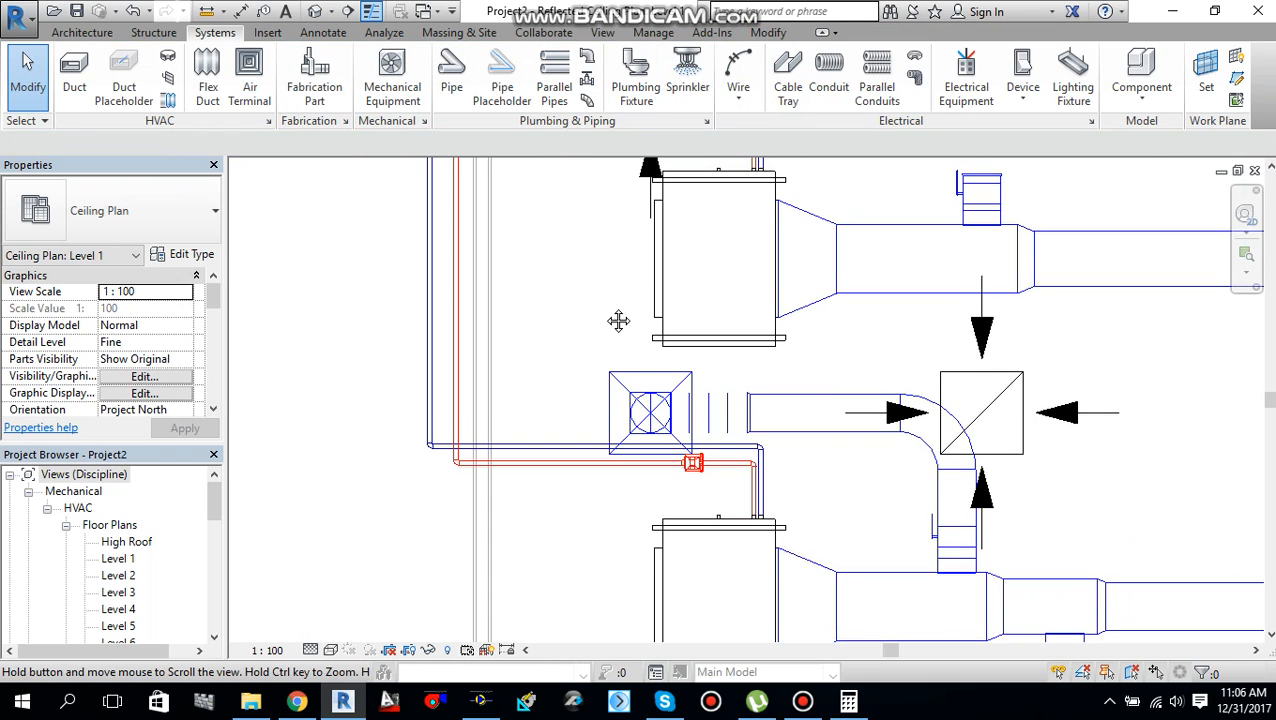
{"action": "middle_click_drag", "start_coordinate": [610, 300], "coordinate": [600, 330]}
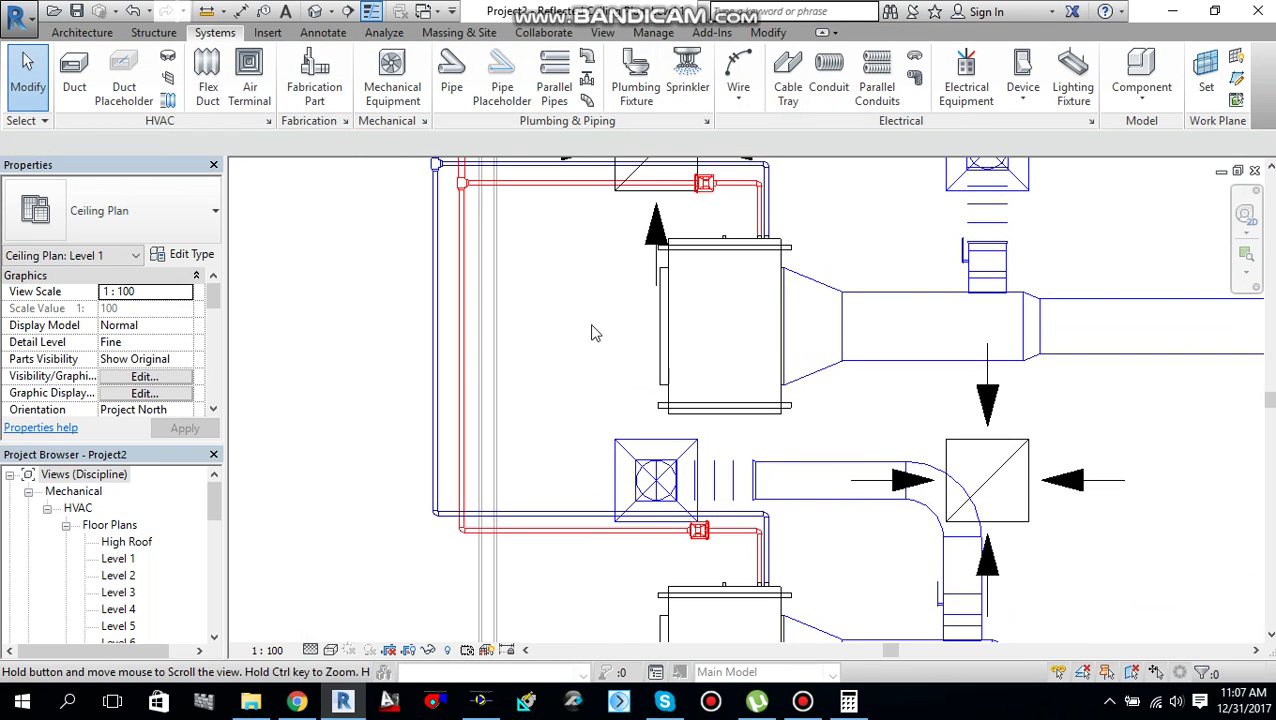
Start another pipe accessory and select the M_Gate Valve - 50-300 mm : 50 mm type
{"action": "left_click", "coordinate": [586, 88]}
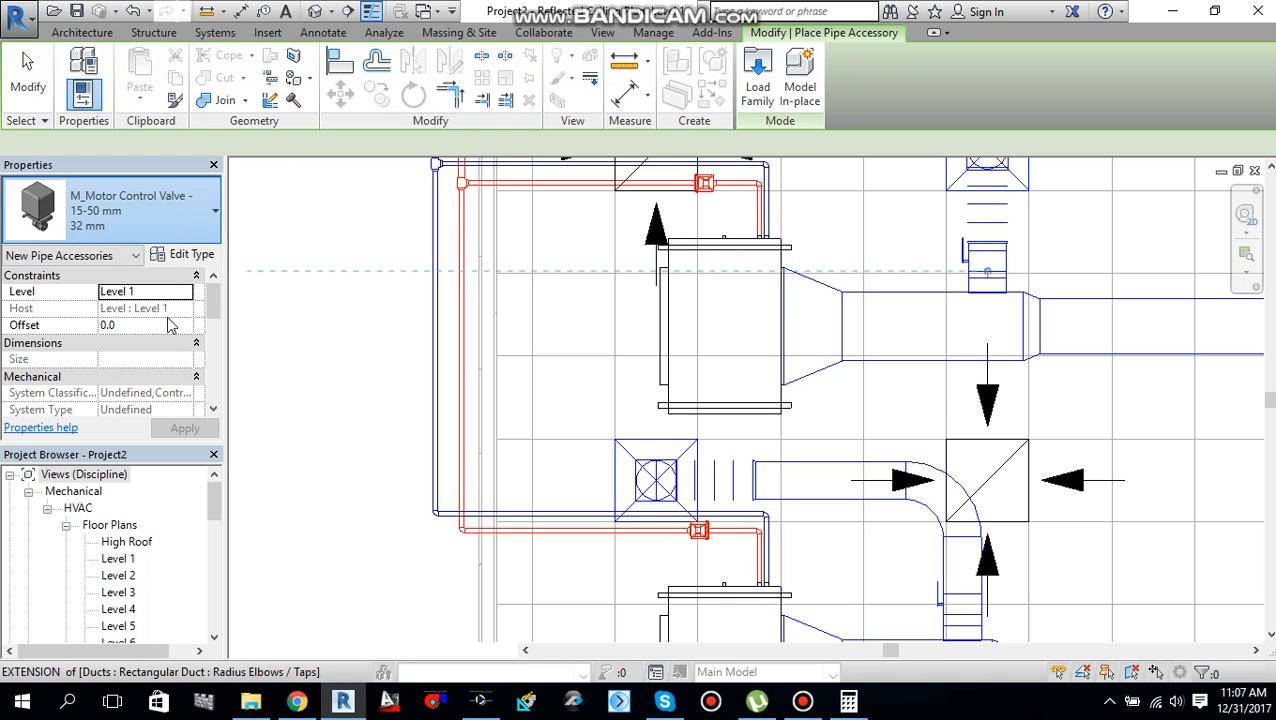
{"action": "left_click", "coordinate": [215, 210]}
{"action": "scroll", "coordinate": [155, 366], "scroll_direction": "down", "scroll_amount": 3}
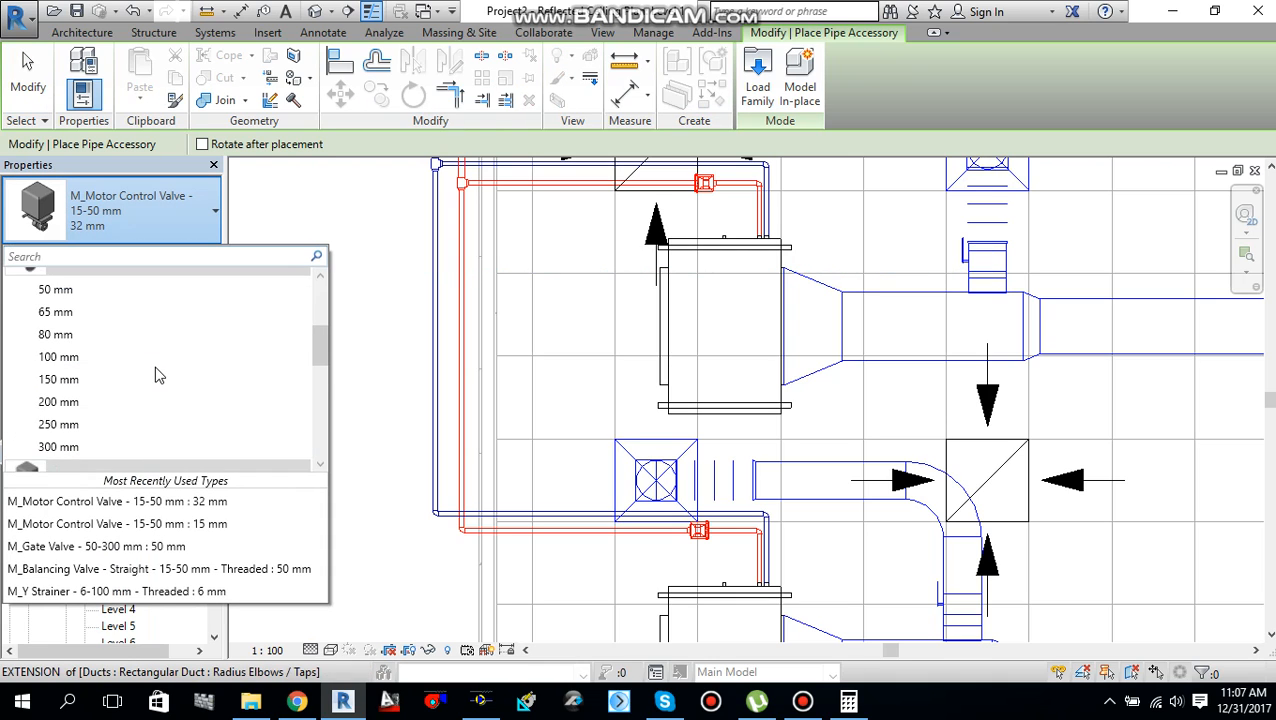
{"action": "scroll", "coordinate": [158, 375], "scroll_direction": "up", "scroll_amount": 1}
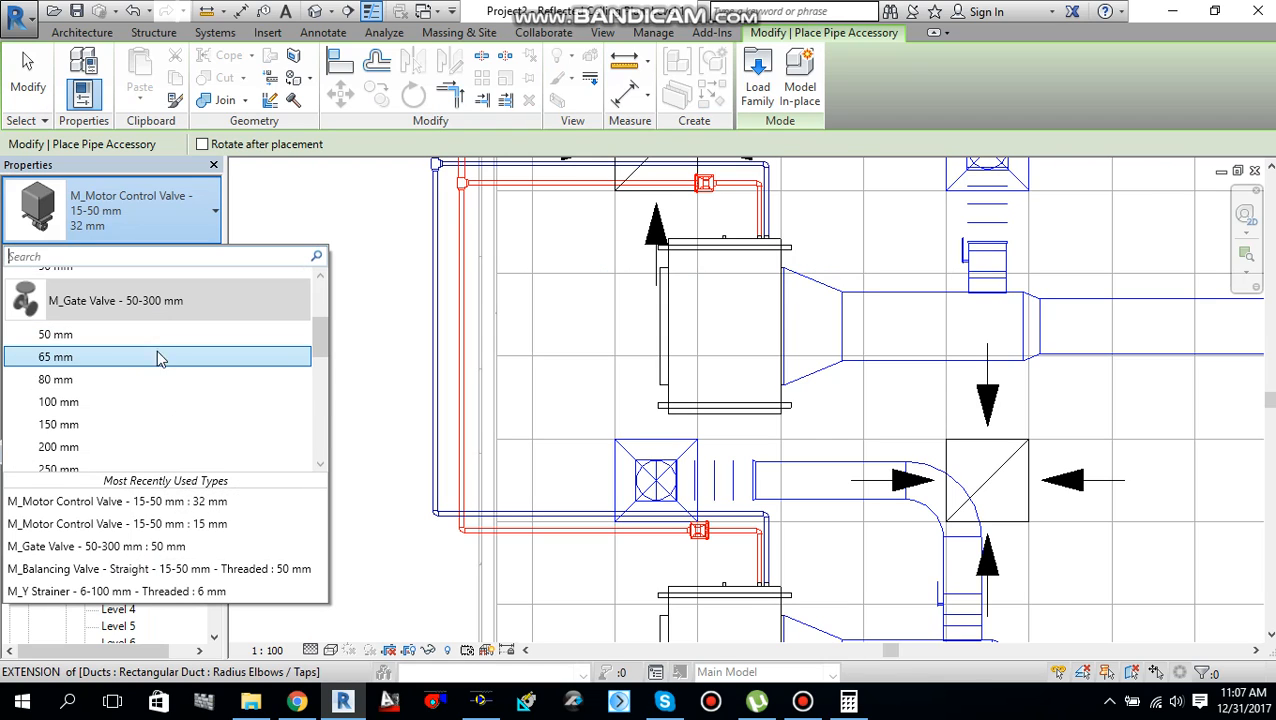
{"action": "mouse_move", "coordinate": [156, 334]}
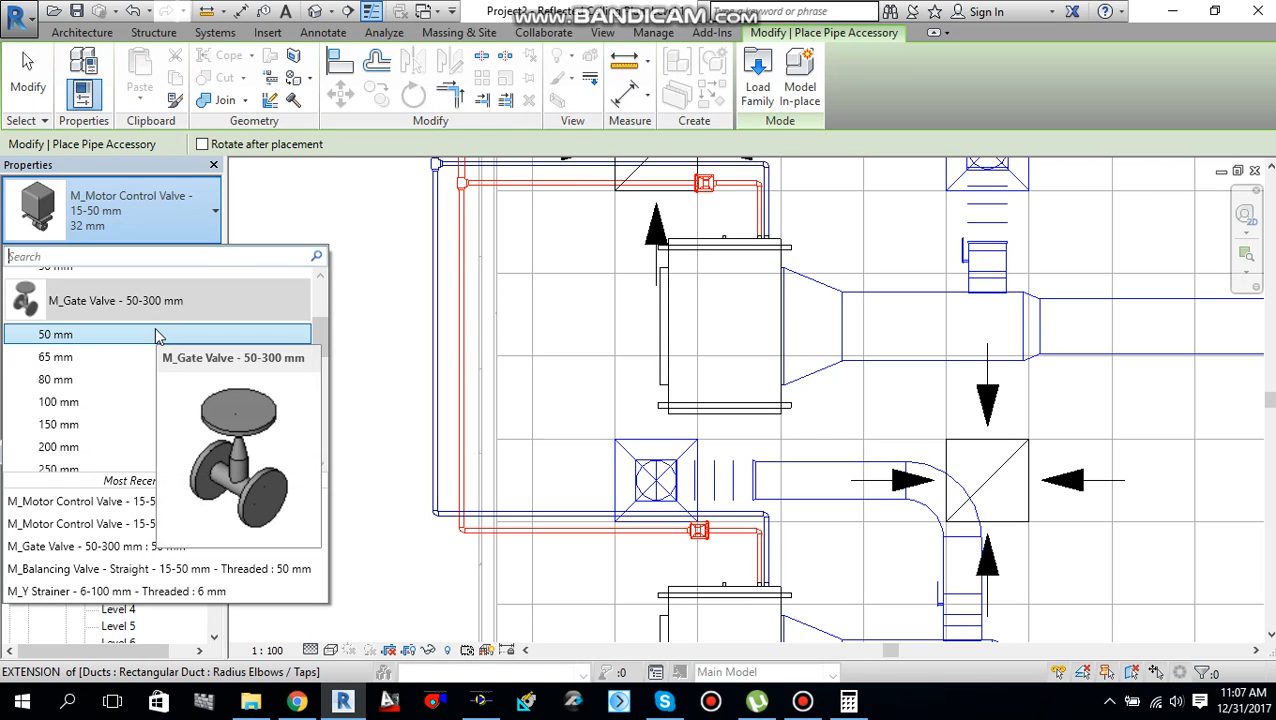
{"action": "left_click", "coordinate": [77, 340]}
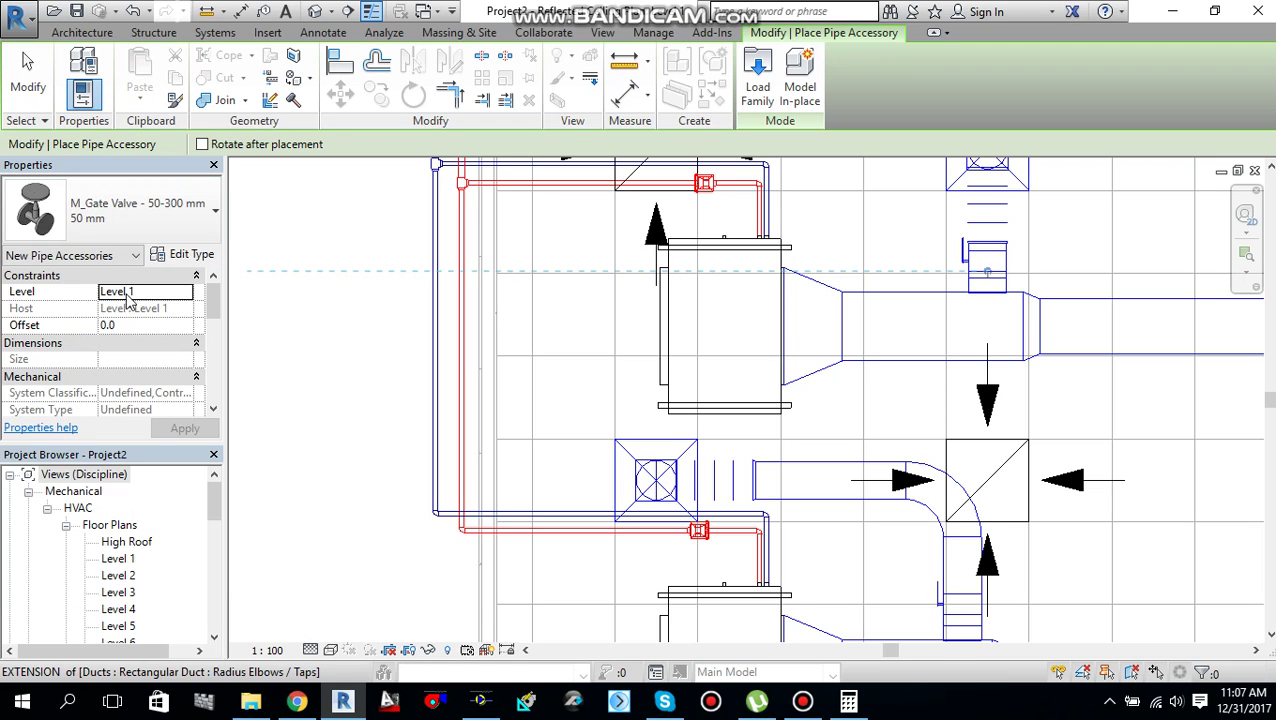
Duplicate the 50 mm gate valve type as '32 mm' and set its Nominal Diameter to 32
{"action": "left_click", "coordinate": [185, 254]}
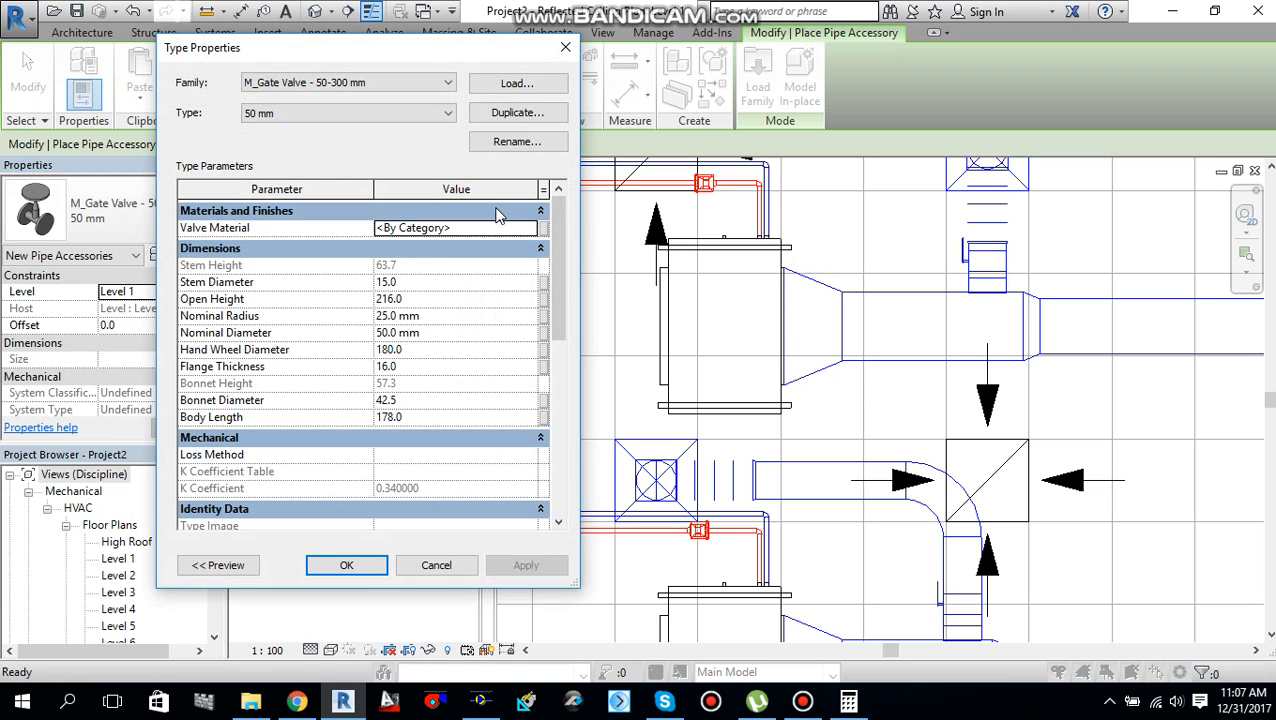
{"action": "left_click", "coordinate": [517, 112]}
{"action": "type", "text": "32"}
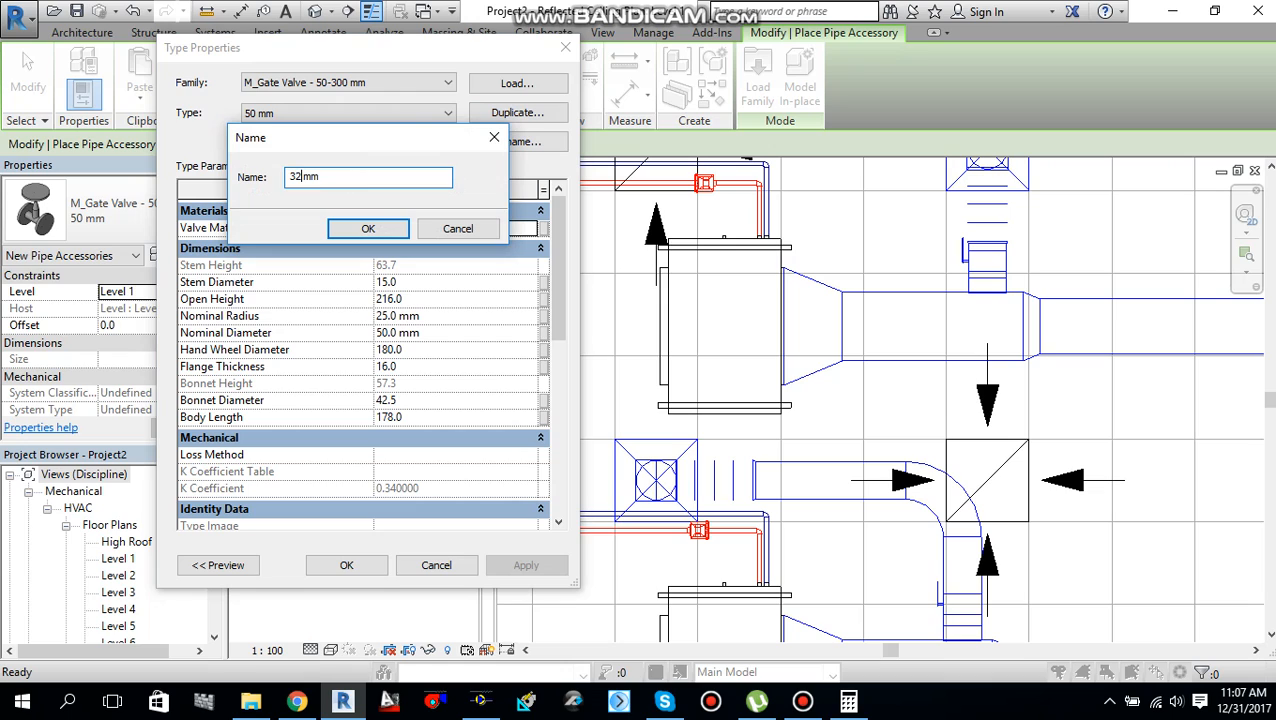
{"action": "left_click", "coordinate": [368, 228]}
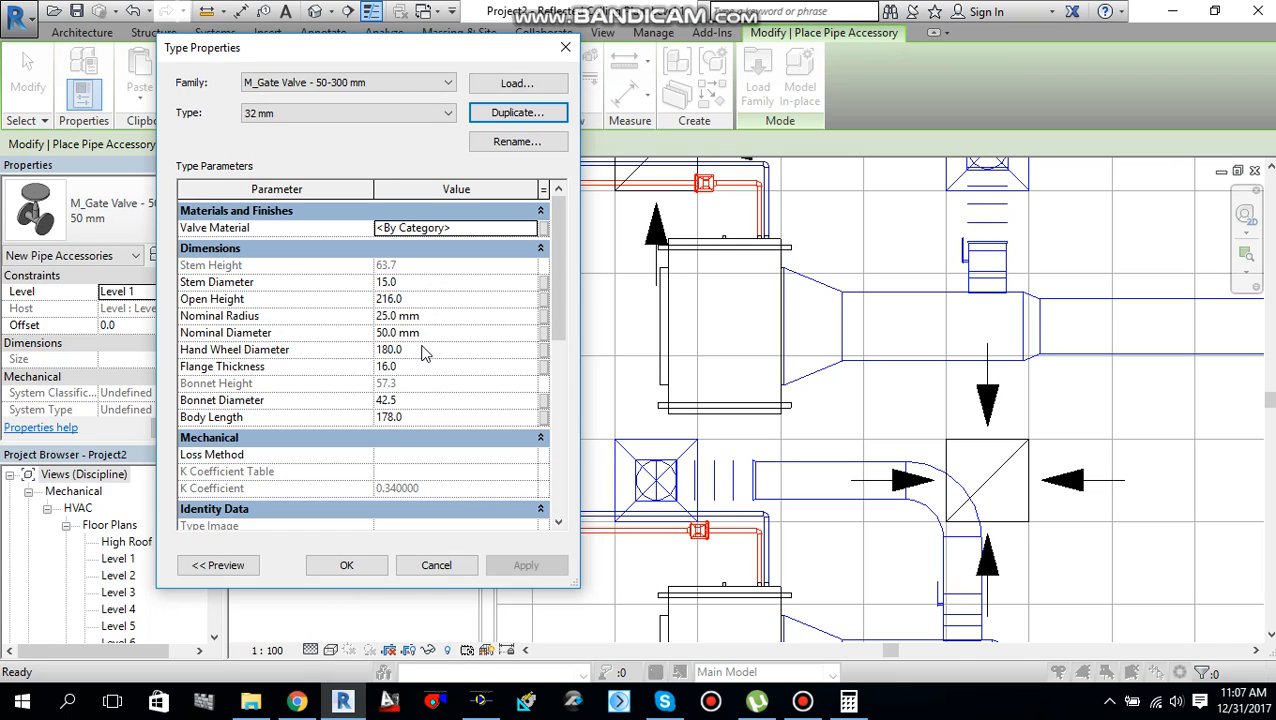
{"action": "left_click", "coordinate": [422, 333]}
{"action": "type", "text": "32"}
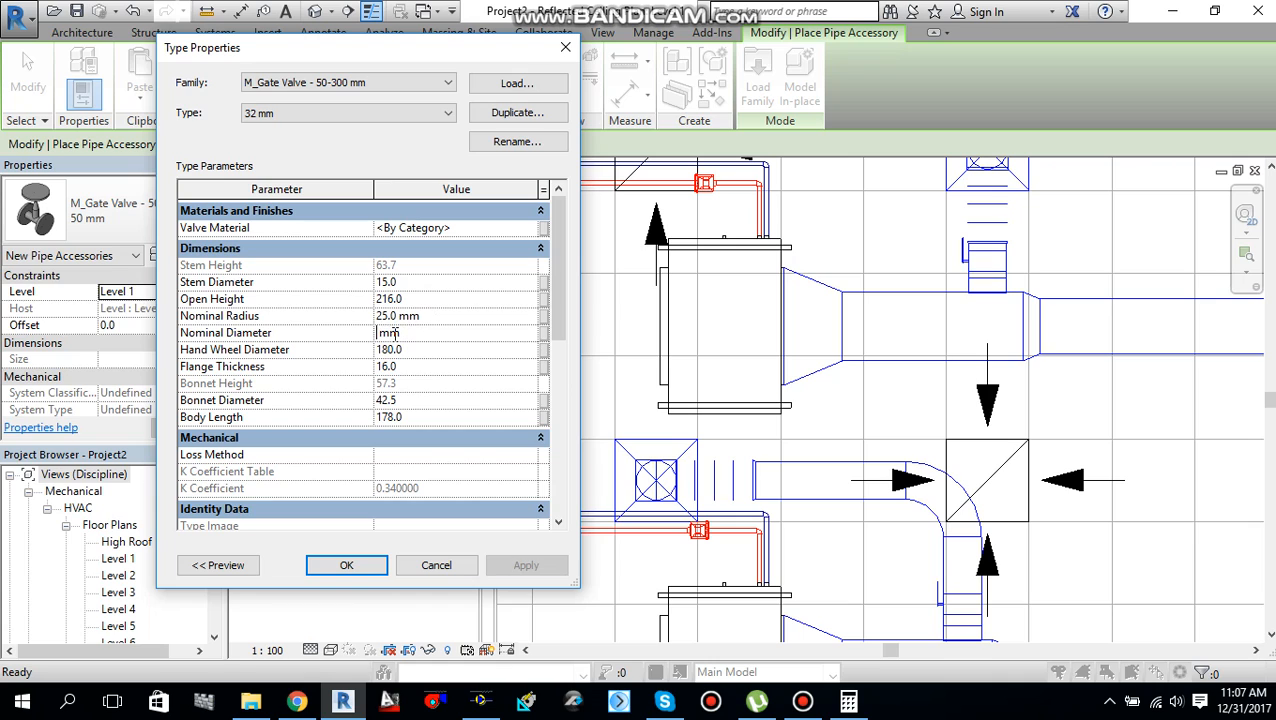
Apply the 32 mm valve type and place the gate valve on the blue pipe by the diffuser
{"action": "left_click", "coordinate": [346, 565]}
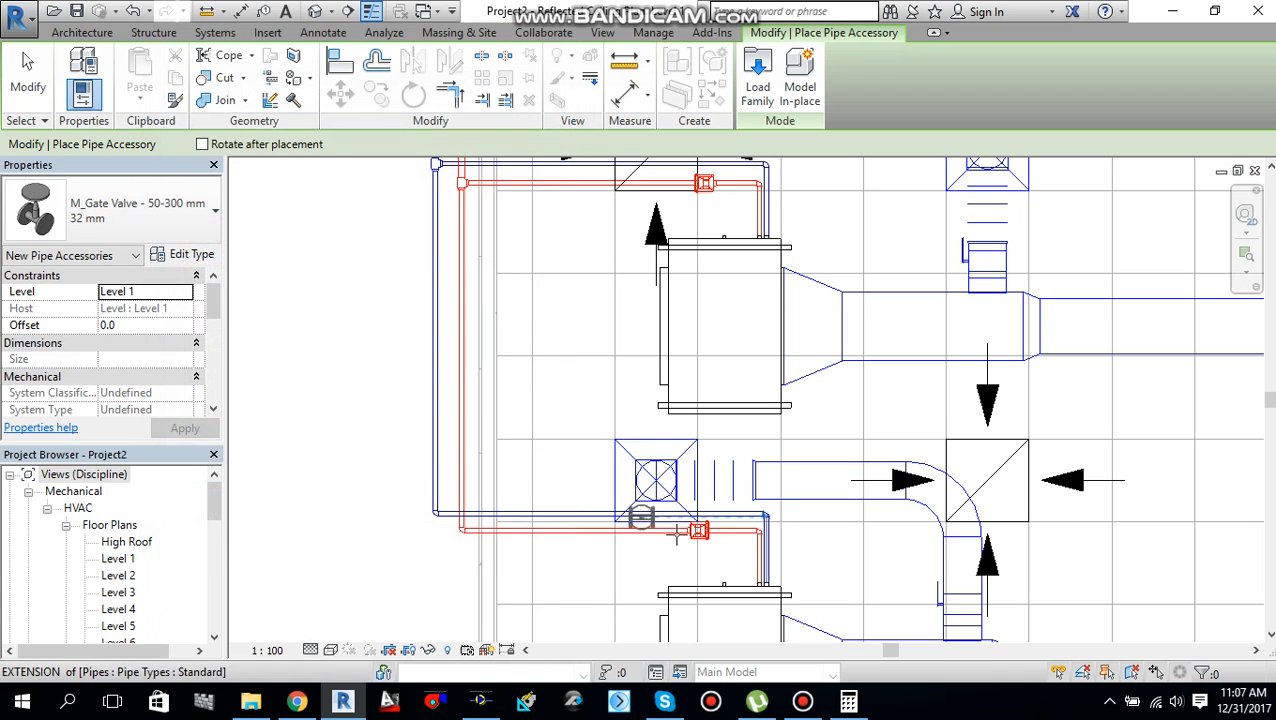
{"action": "scroll", "coordinate": [662, 558], "scroll_direction": "up", "scroll_amount": 3}
{"action": "scroll", "coordinate": [662, 558], "scroll_direction": "up", "scroll_amount": 2}
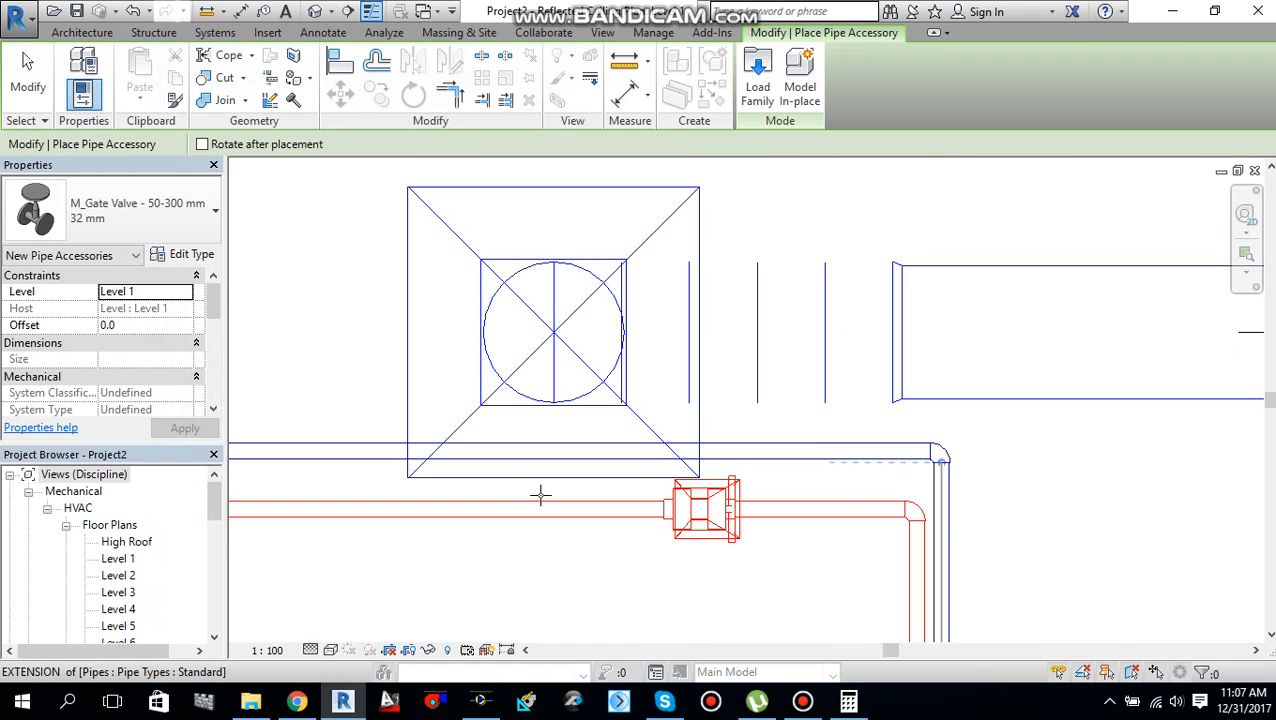
{"action": "scroll", "coordinate": [560, 500], "scroll_direction": "up", "scroll_amount": 2}
{"action": "scroll", "coordinate": [523, 485], "scroll_direction": "down", "scroll_amount": 2}
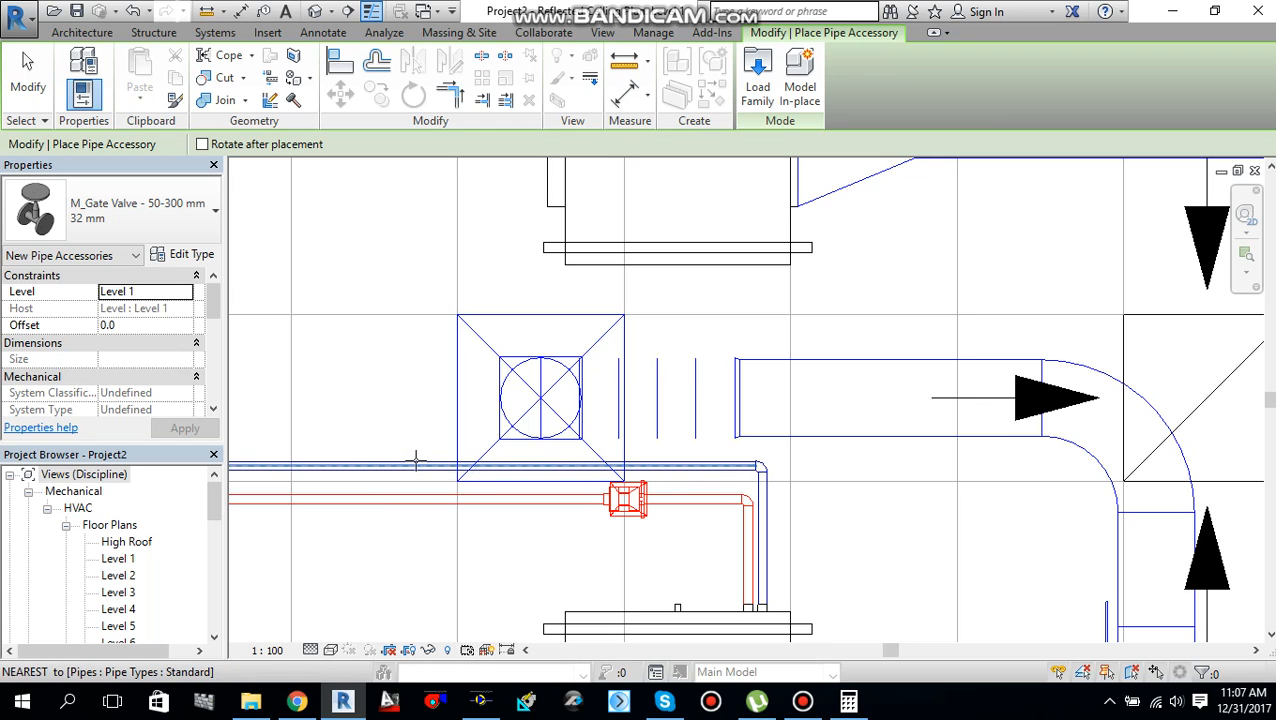
{"action": "scroll", "coordinate": [415, 468], "scroll_direction": "up", "scroll_amount": 2}
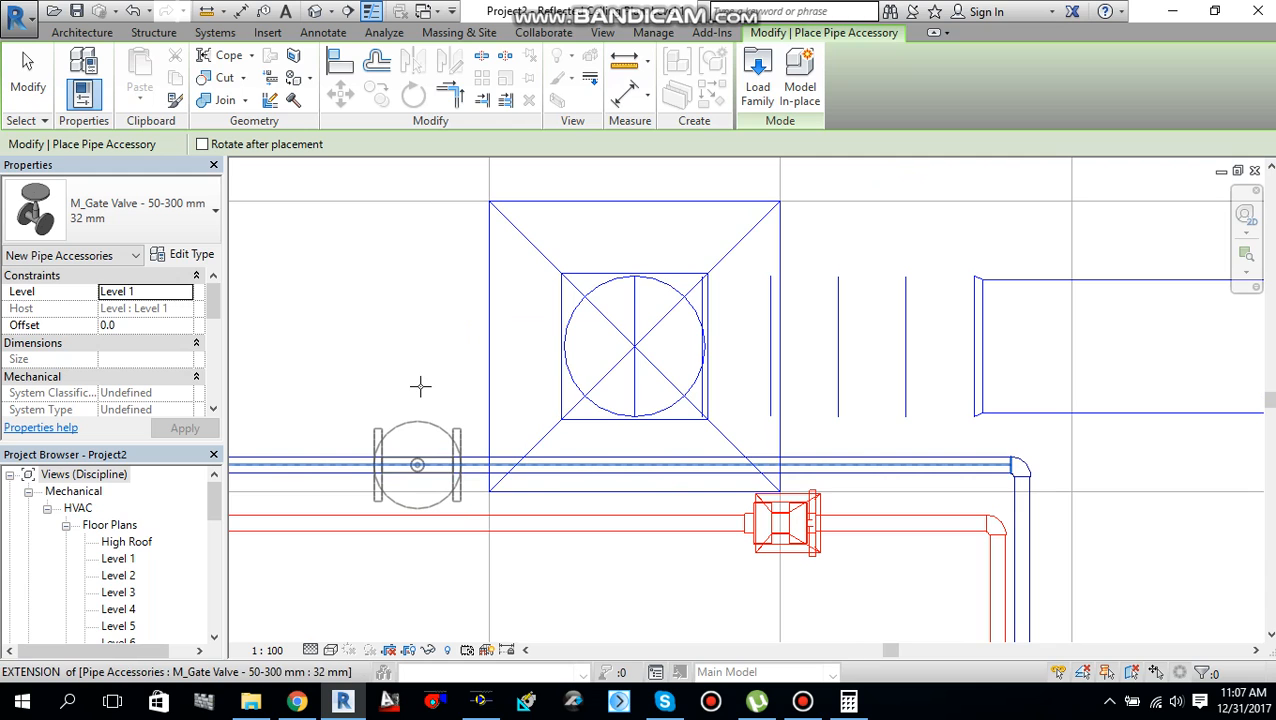
{"action": "scroll", "coordinate": [420, 387], "scroll_direction": "down", "scroll_amount": 4}
{"action": "scroll", "coordinate": [410, 350], "scroll_direction": "down", "scroll_amount": 3}
{"action": "middle_click_drag", "start_coordinate": [399, 234], "coordinate": [420, 360]}
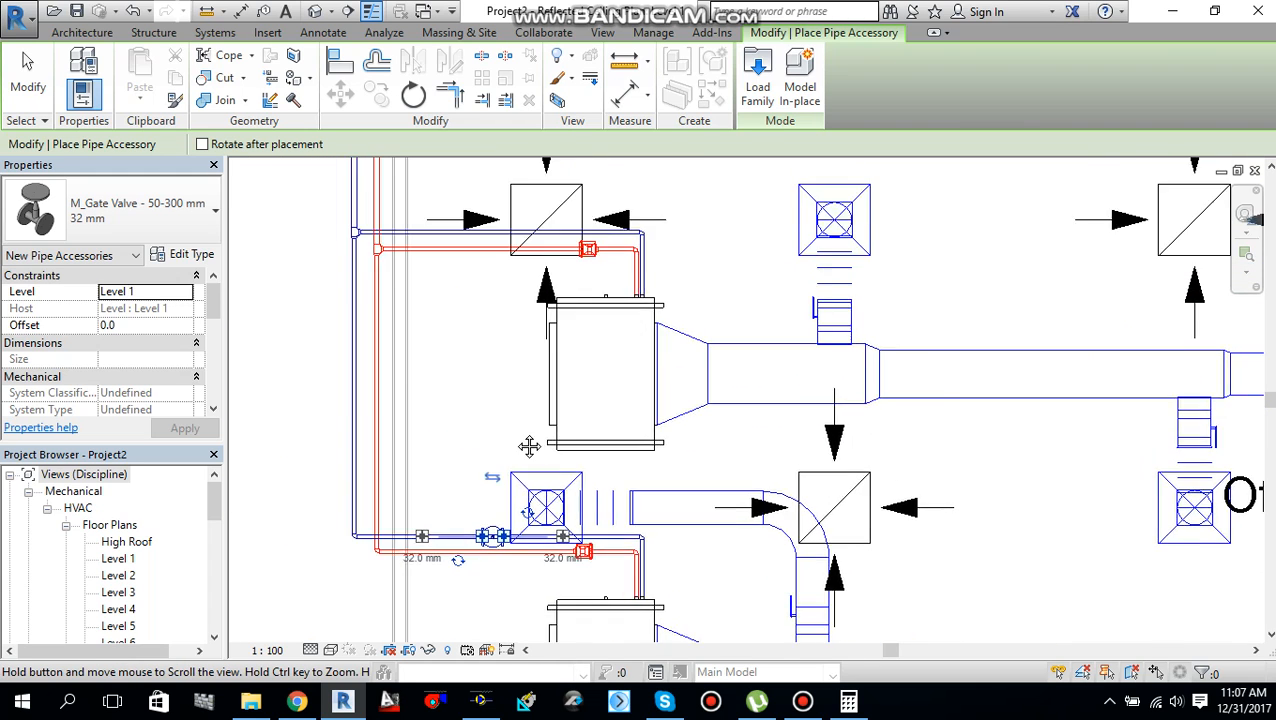
{"action": "scroll", "coordinate": [430, 340], "scroll_direction": "up", "scroll_amount": 3}
{"action": "scroll", "coordinate": [556, 340], "scroll_direction": "up", "scroll_amount": 3}
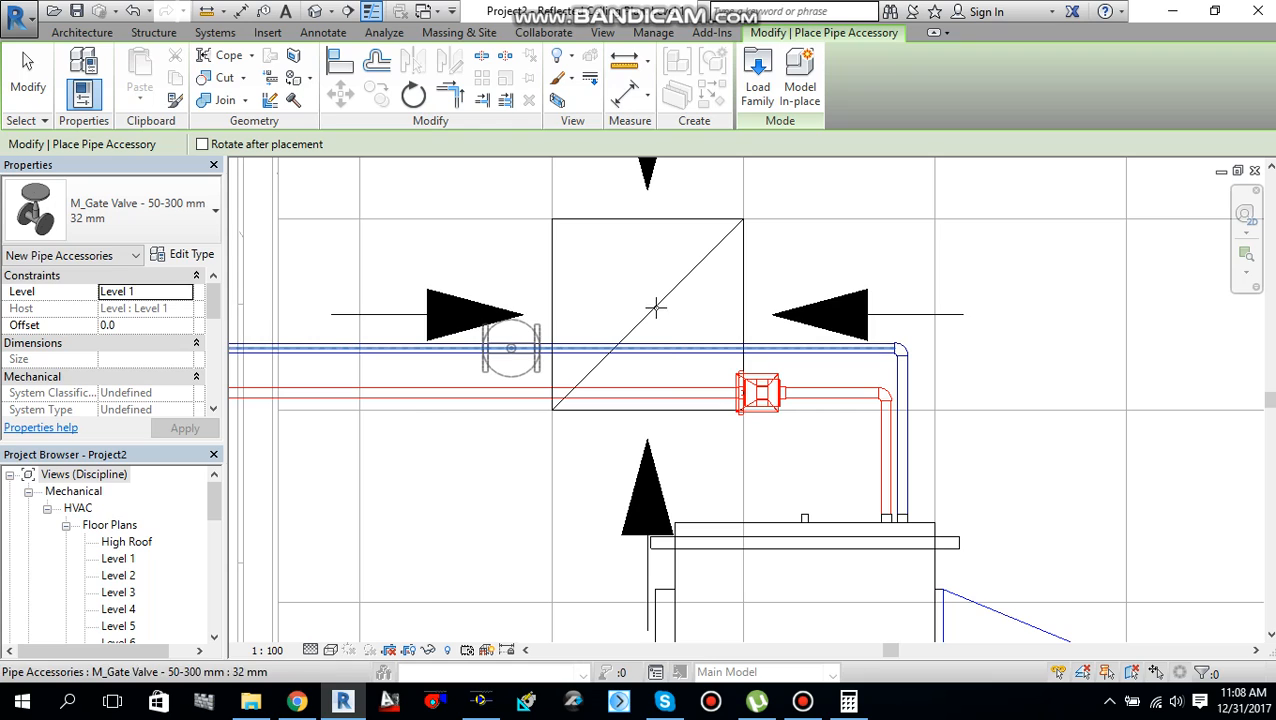
{"action": "left_click", "coordinate": [511, 348]}
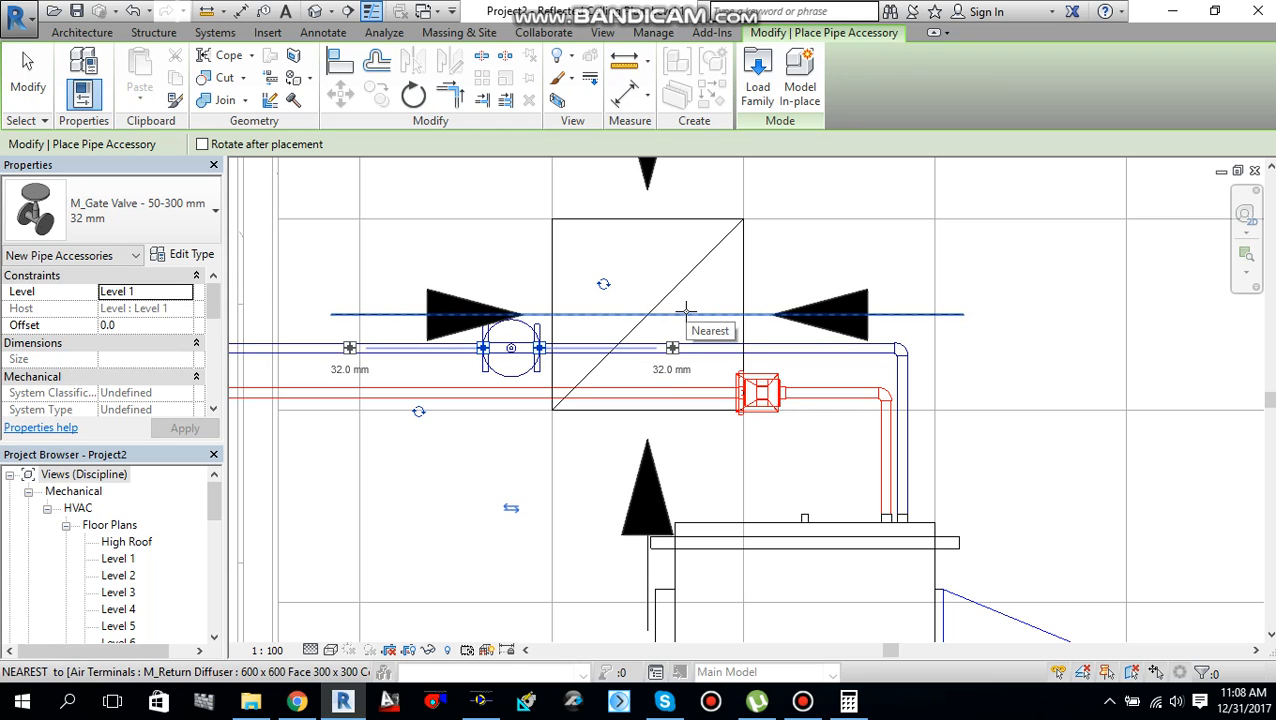
{"action": "key", "text": "Escape"}
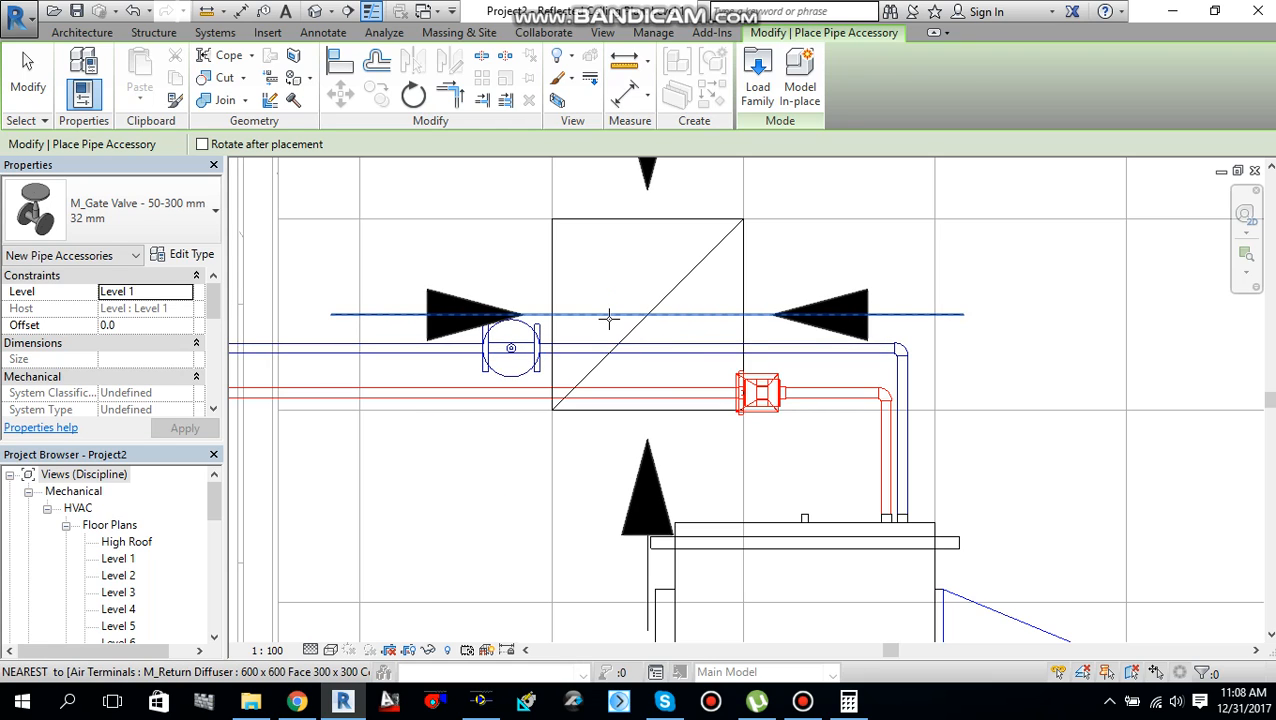
{"action": "key", "text": "Escape"}
{"action": "scroll", "coordinate": [505, 395], "scroll_direction": "up", "scroll_amount": 1}
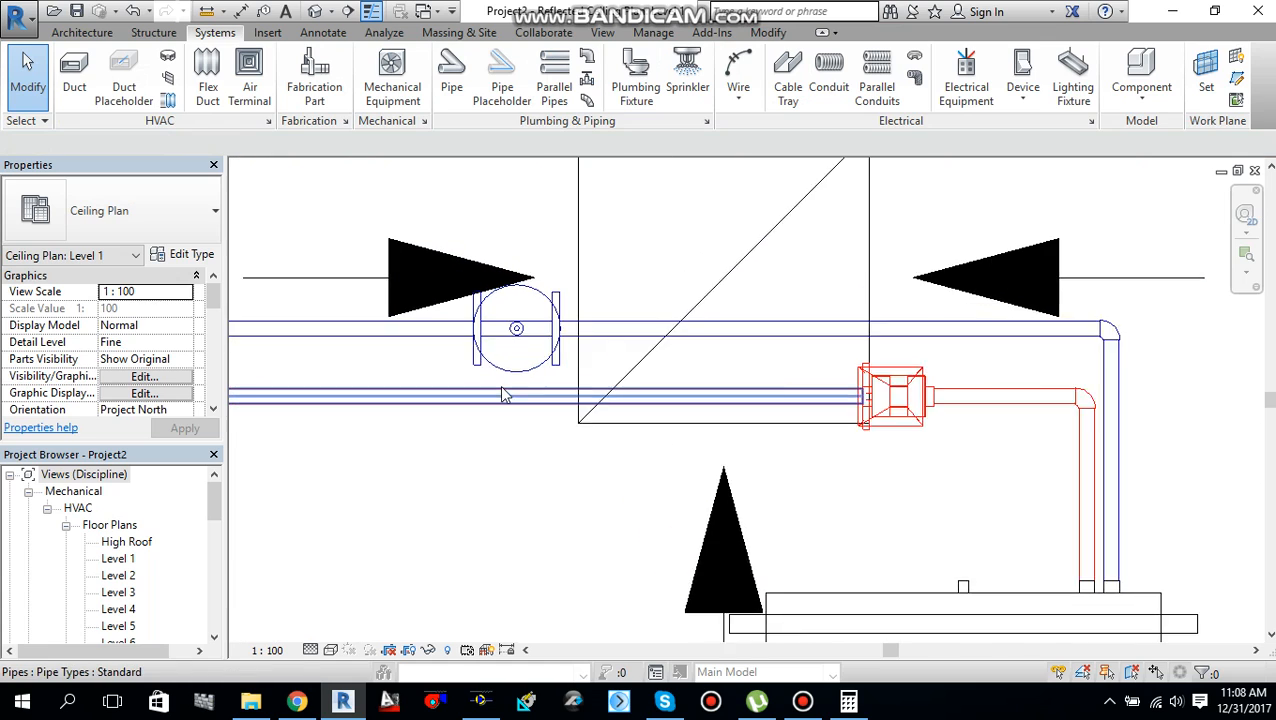
{"action": "scroll", "coordinate": [530, 370], "scroll_direction": "up", "scroll_amount": 1}
{"action": "scroll", "coordinate": [558, 355], "scroll_direction": "down", "scroll_amount": 1}
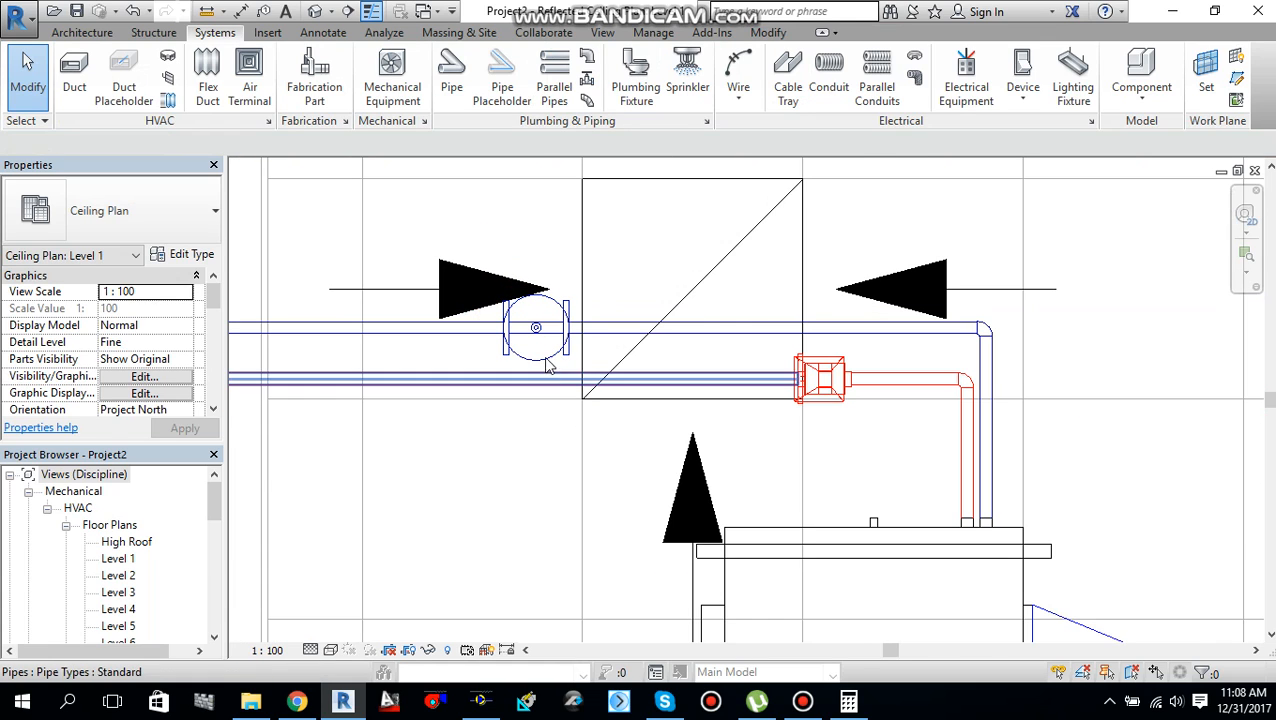
{"action": "scroll", "coordinate": [552, 362], "scroll_direction": "down", "scroll_amount": 1}
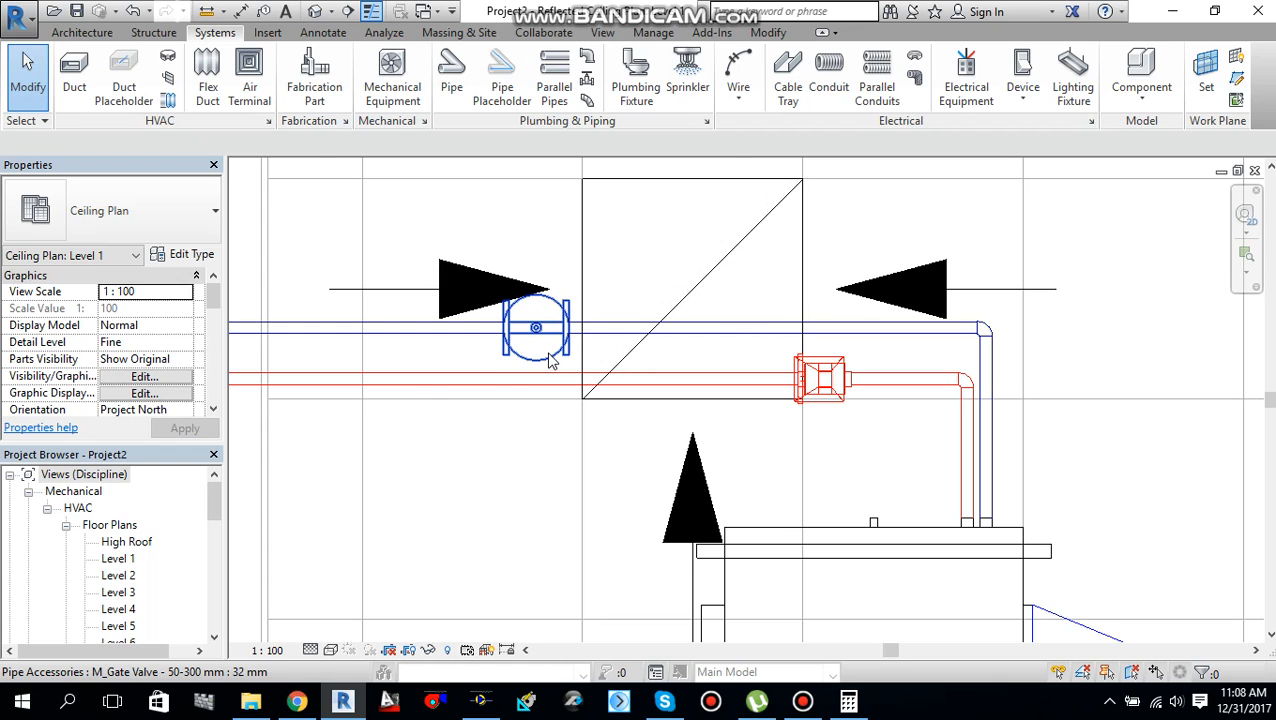
Edit the gate valve type: hand wheel diameter 100, open height 180, body length 150
{"action": "left_click", "coordinate": [552, 360]}
{"action": "left_click", "coordinate": [185, 254]}
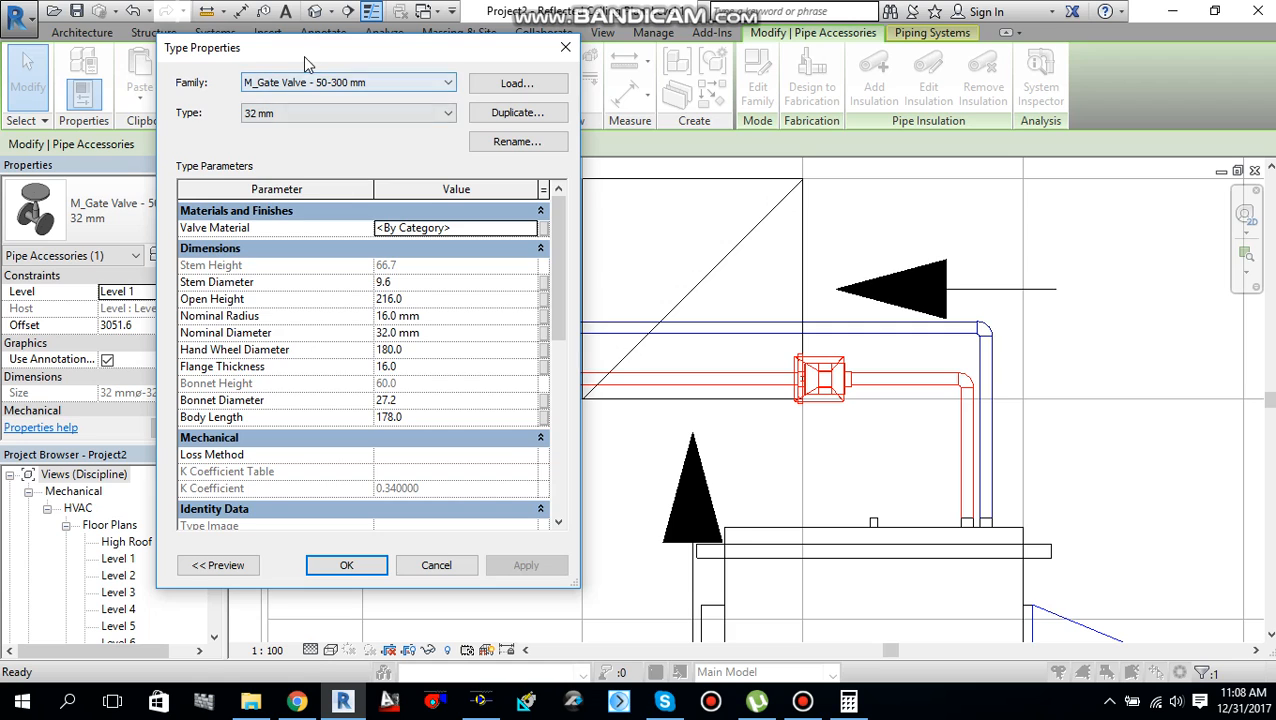
{"action": "left_click_drag", "start_coordinate": [303, 56], "coordinate": [867, 80]}
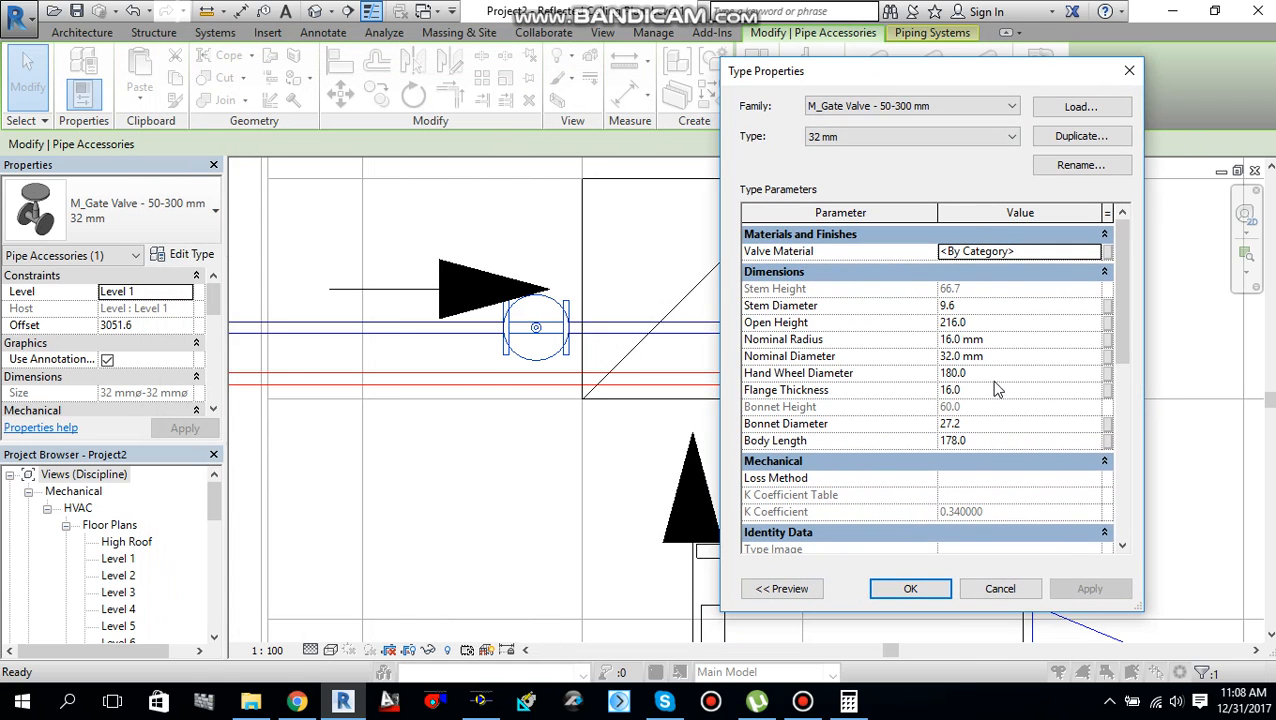
{"action": "left_click", "coordinate": [994, 374]}
{"action": "type", "text": "1"}
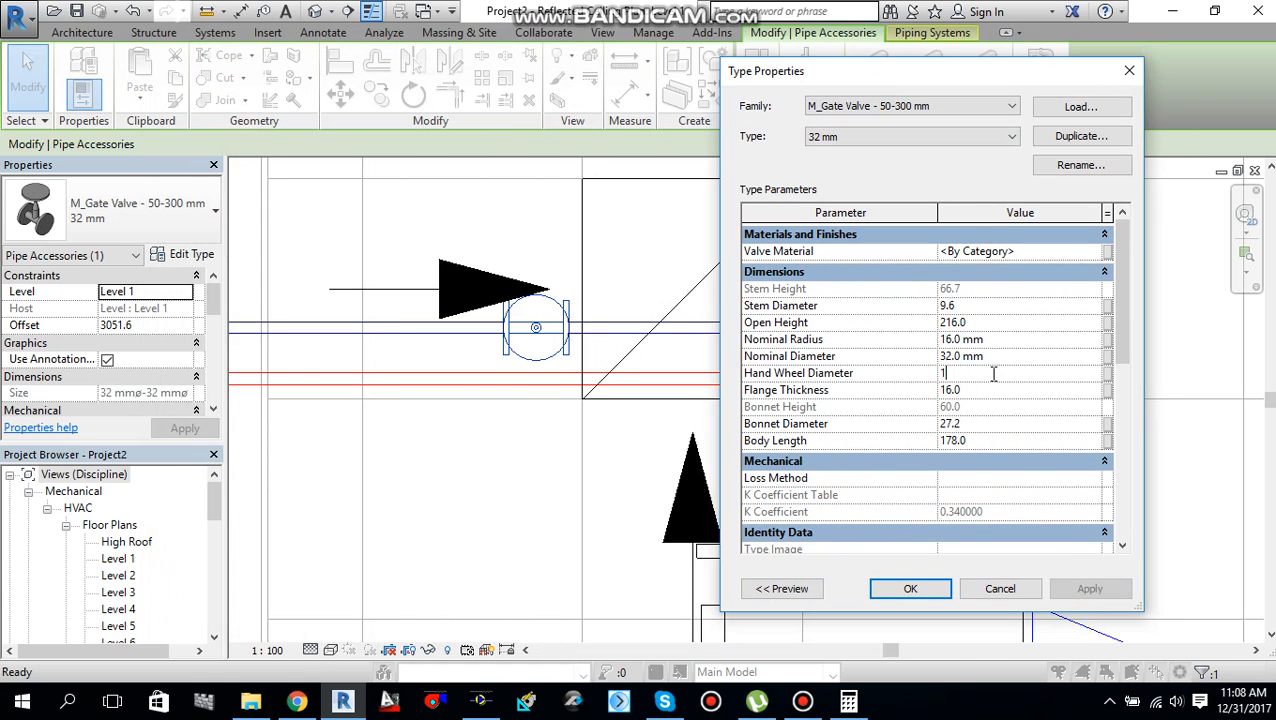
{"action": "type", "text": "00"}
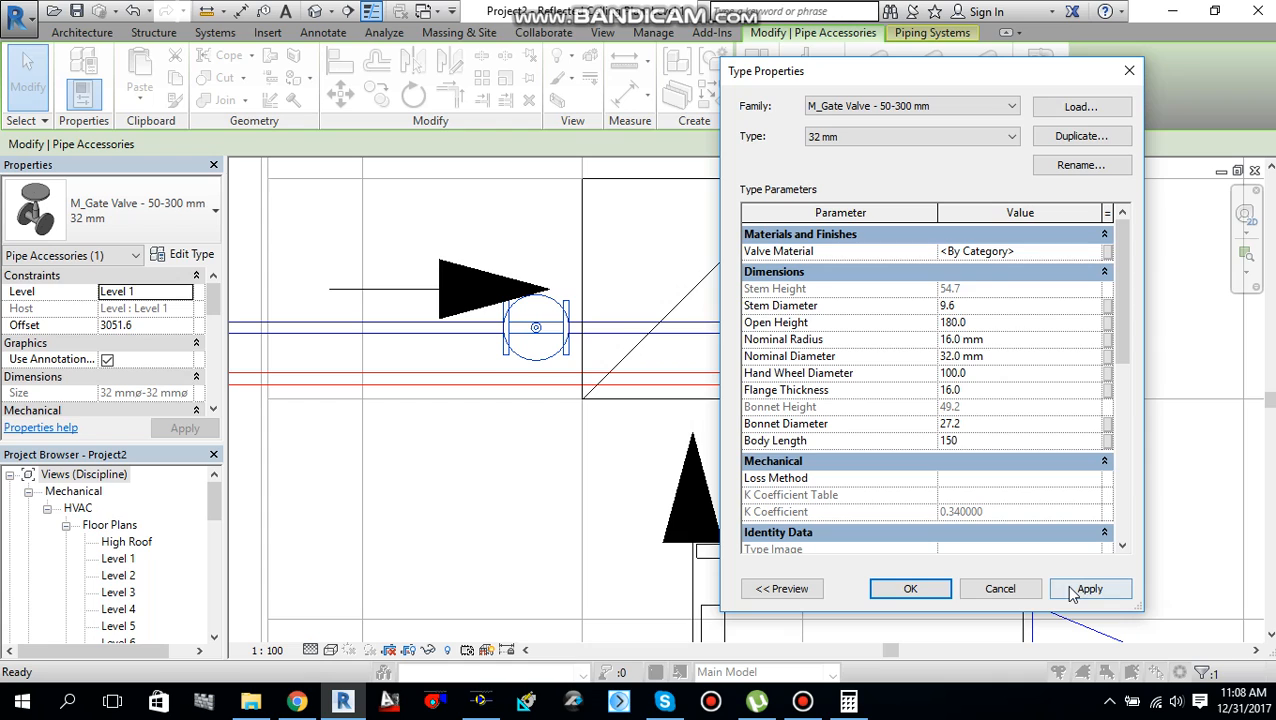
{"action": "left_click", "coordinate": [910, 588]}
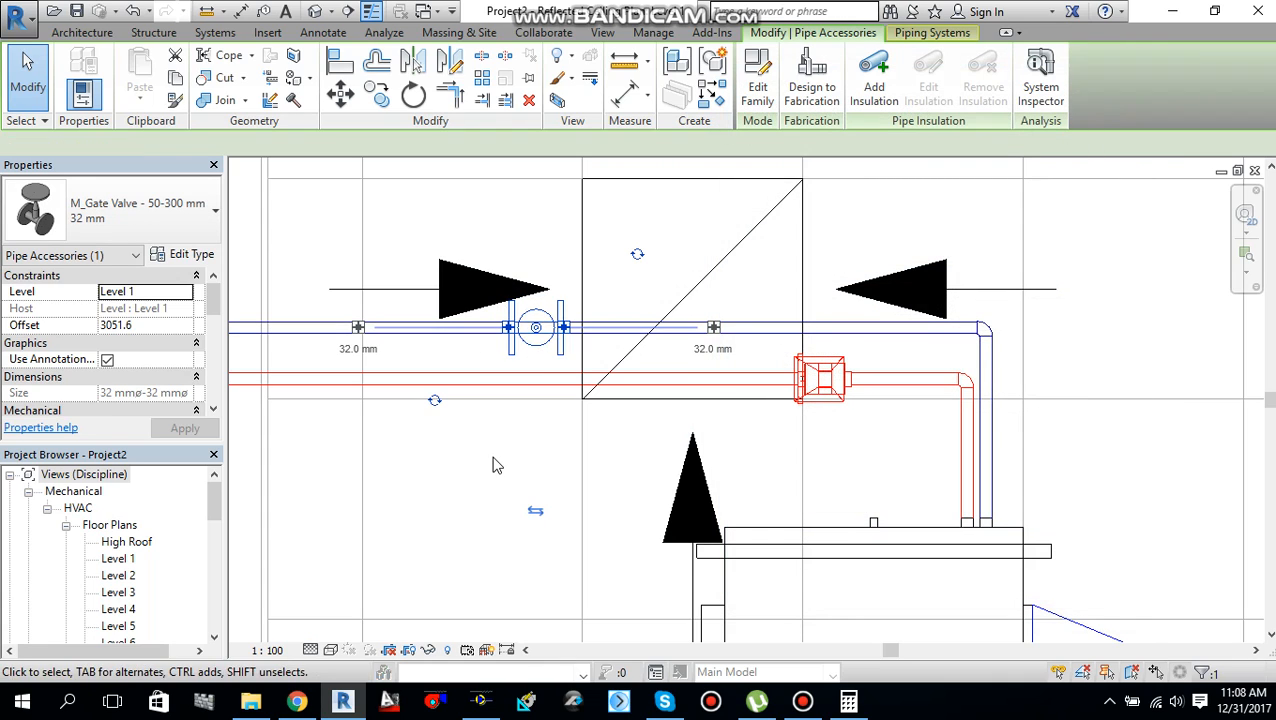
Place an M_Y Strainer 32 mm on the blue pipe and dismiss the hidden-element warning
{"action": "left_click", "coordinate": [493, 464]}
{"action": "scroll", "coordinate": [493, 464], "scroll_direction": "down", "scroll_amount": 1}
{"action": "scroll", "coordinate": [540, 391], "scroll_direction": "down", "scroll_amount": 2}
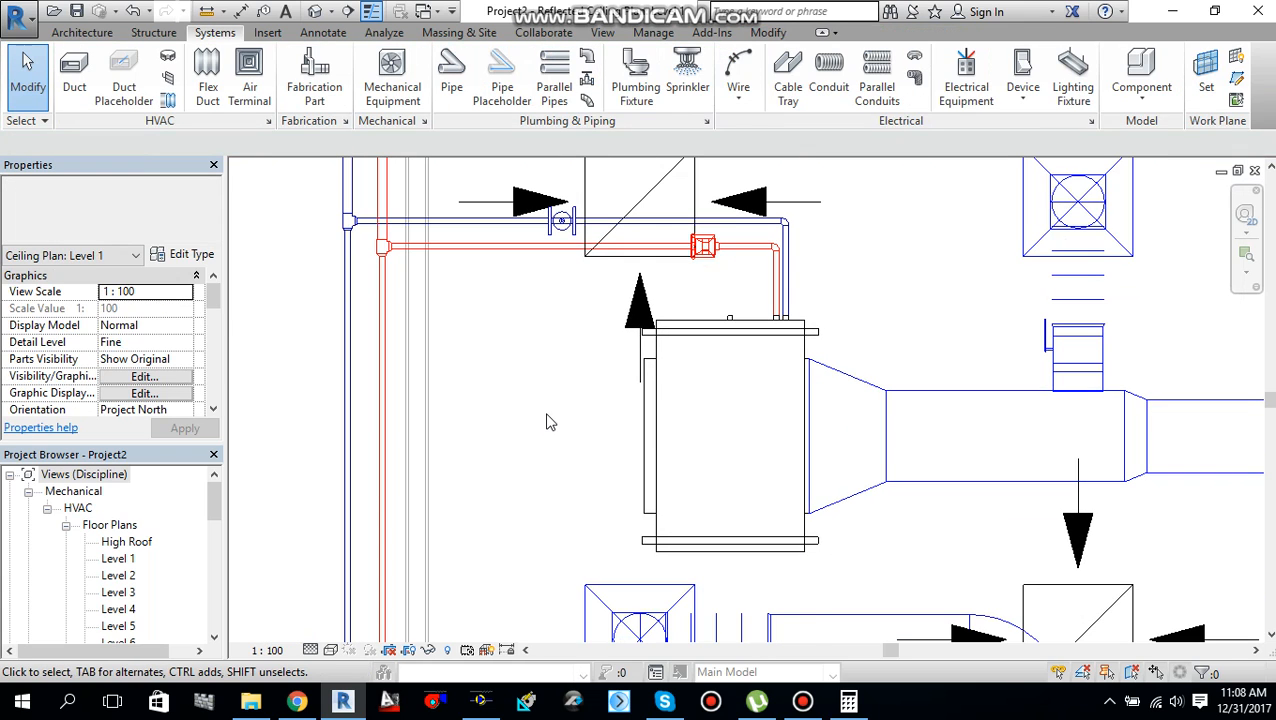
{"action": "scroll", "coordinate": [549, 421], "scroll_direction": "down", "scroll_amount": 2}
{"action": "scroll", "coordinate": [575, 395], "scroll_direction": "up", "scroll_amount": 1}
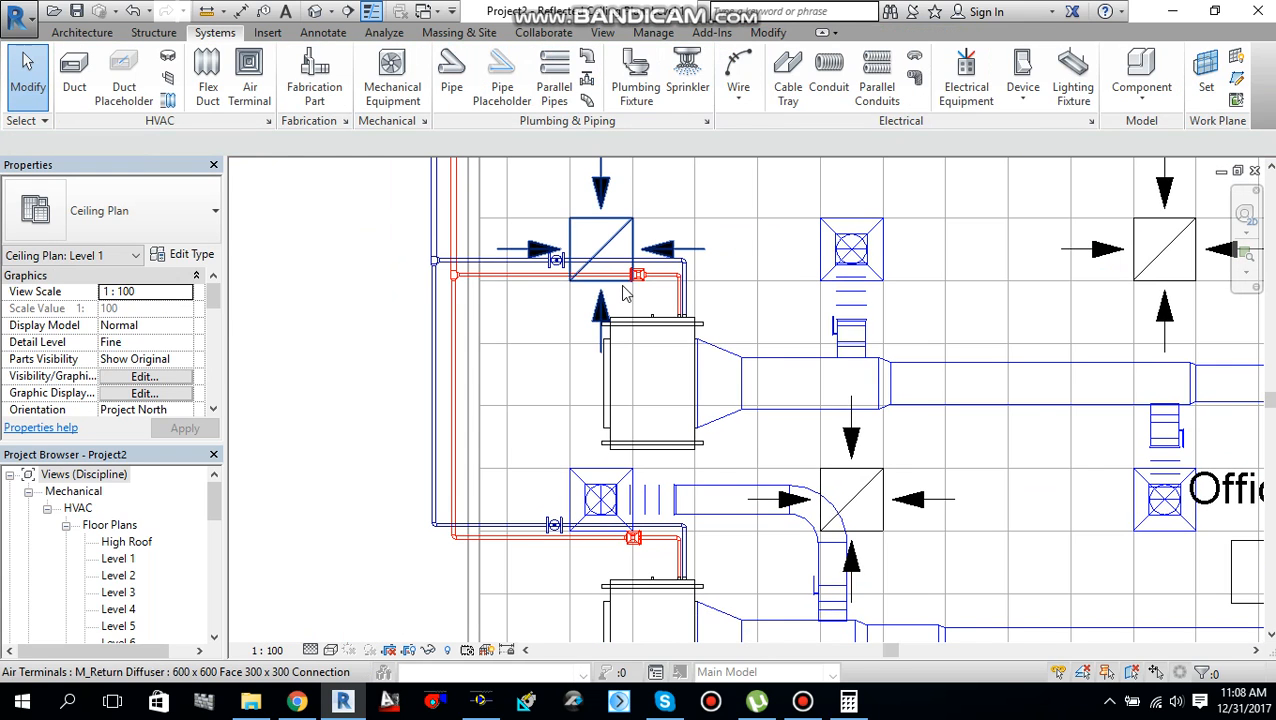
{"action": "scroll", "coordinate": [622, 293], "scroll_direction": "up", "scroll_amount": 3}
{"action": "scroll", "coordinate": [622, 293], "scroll_direction": "down", "scroll_amount": 1}
{"action": "middle_click_drag", "start_coordinate": [622, 300], "coordinate": [650, 340]}
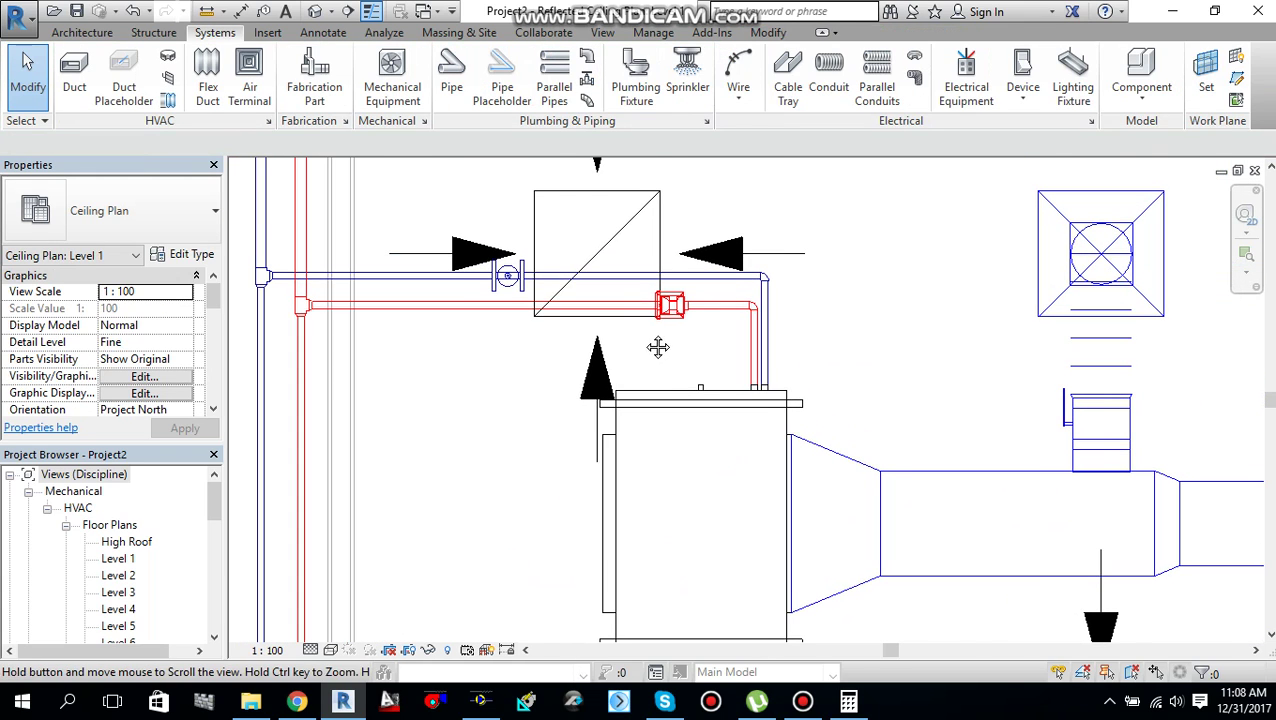
{"action": "left_click", "coordinate": [589, 88]}
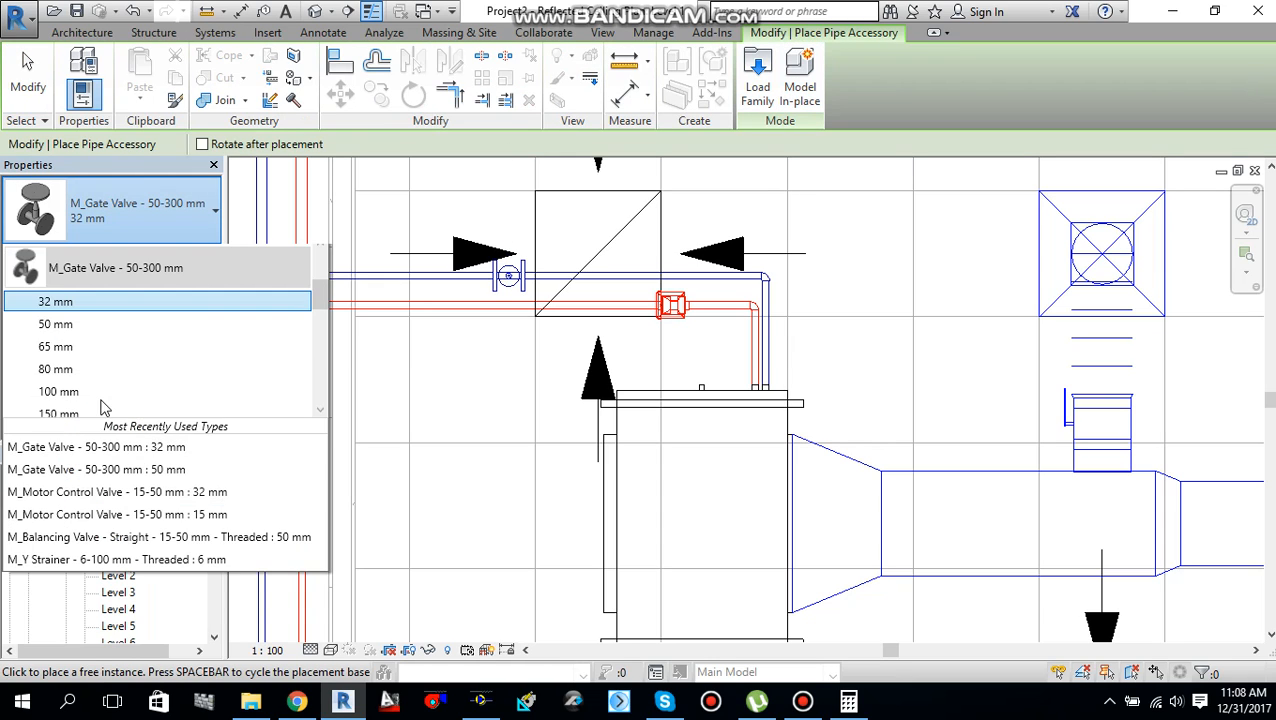
{"action": "scroll", "coordinate": [104, 405], "scroll_direction": "down", "scroll_amount": 3}
{"action": "scroll", "coordinate": [102, 390], "scroll_direction": "down", "scroll_amount": 3}
{"action": "scroll", "coordinate": [100, 380], "scroll_direction": "down", "scroll_amount": 2}
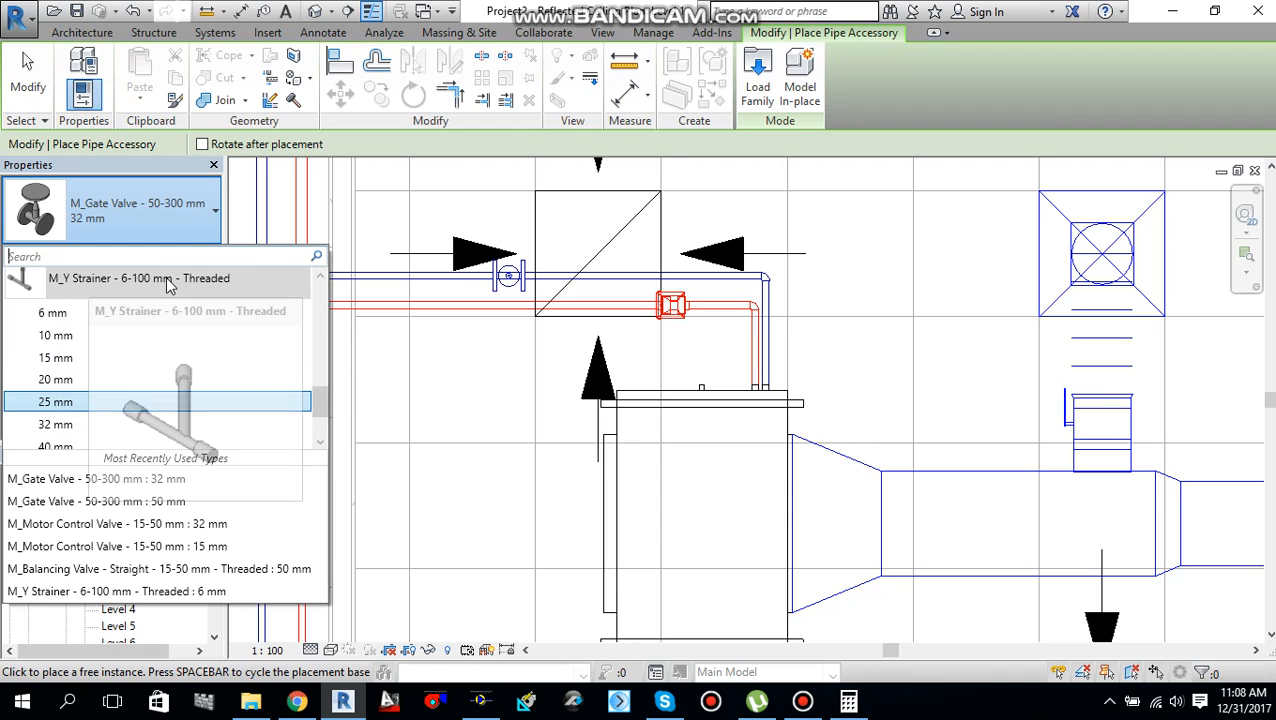
{"action": "left_click", "coordinate": [430, 342]}
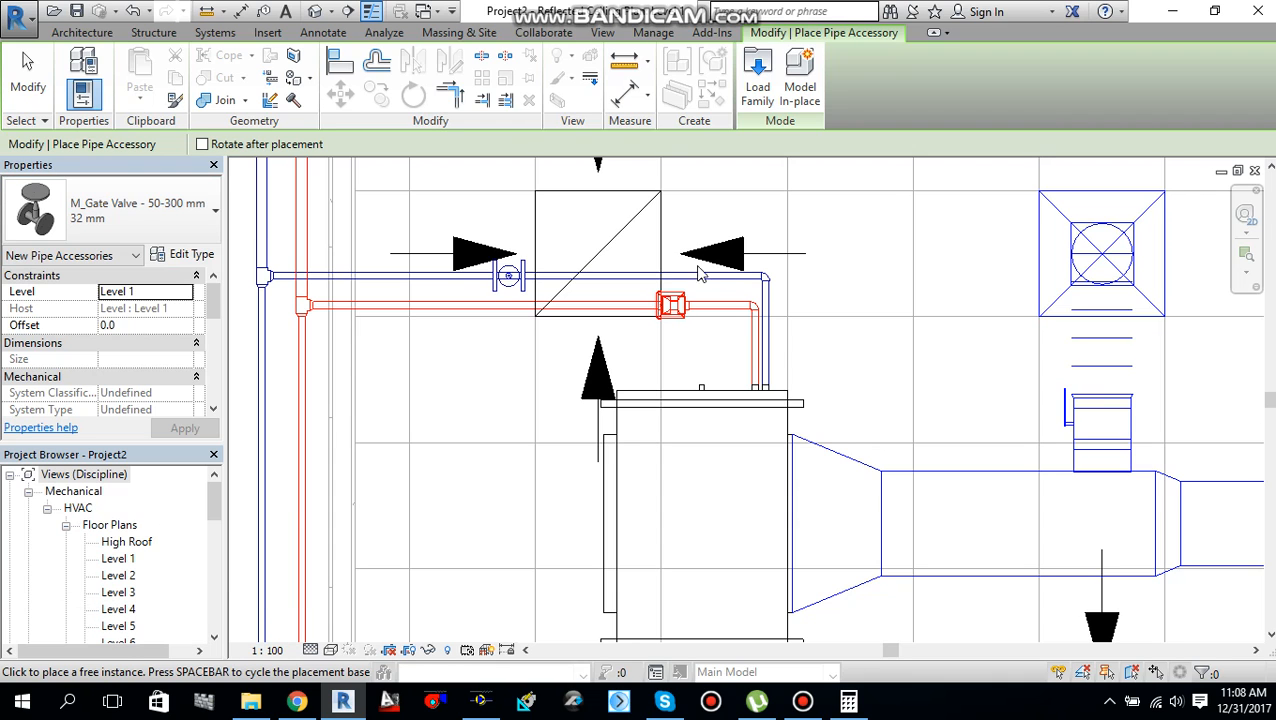
{"action": "scroll", "coordinate": [690, 275], "scroll_direction": "up", "scroll_amount": 3}
{"action": "scroll", "coordinate": [690, 275], "scroll_direction": "up", "scroll_amount": 2}
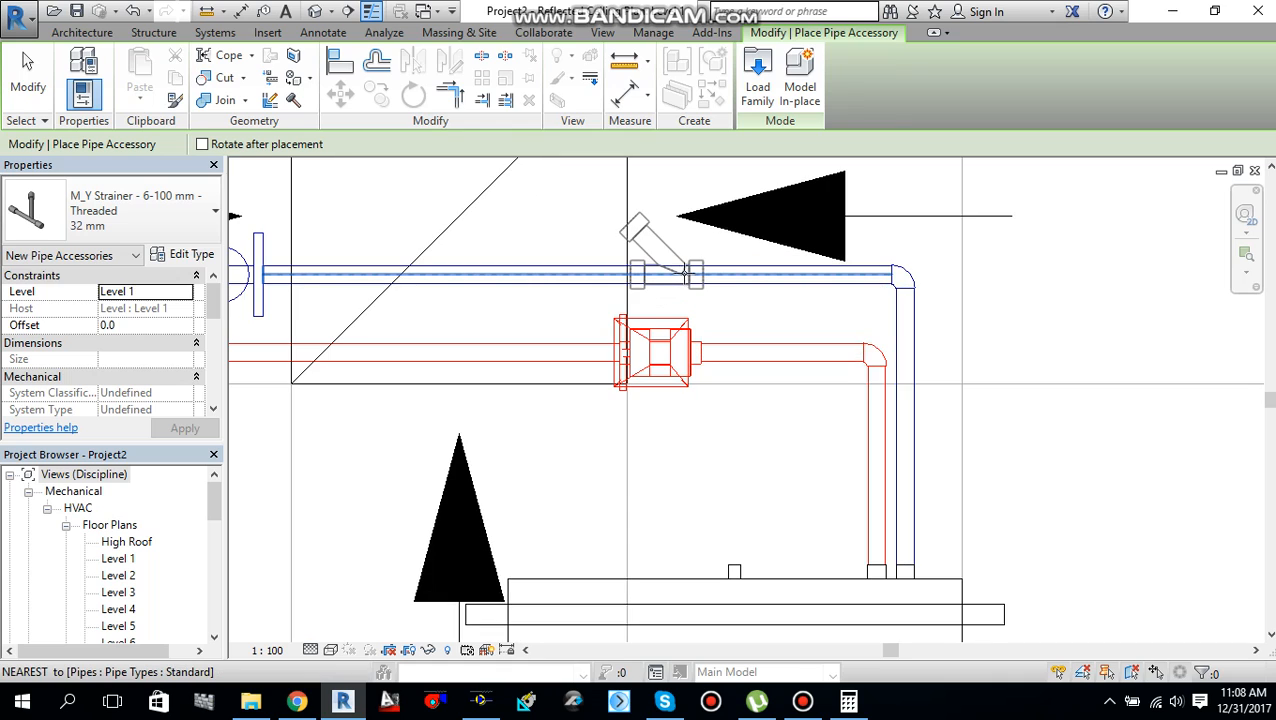
{"action": "left_click", "coordinate": [700, 272]}
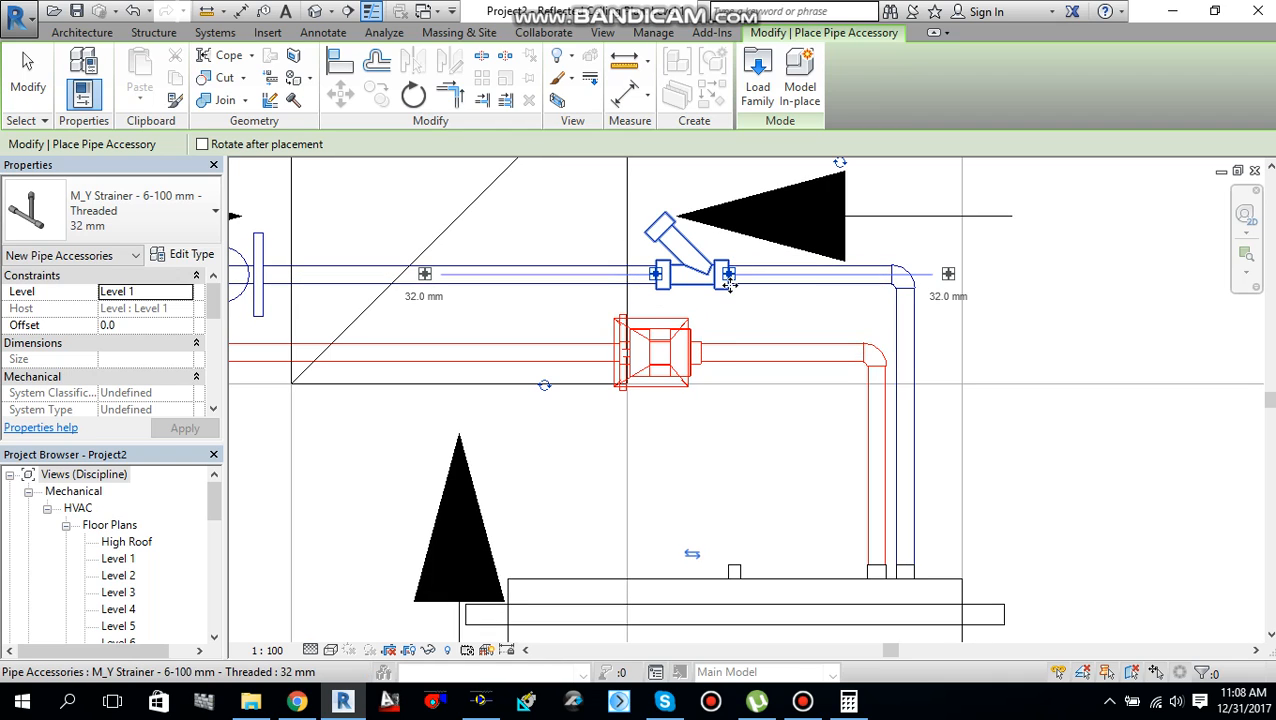
{"action": "scroll", "coordinate": [730, 284], "scroll_direction": "down", "scroll_amount": 2}
{"action": "scroll", "coordinate": [720, 350], "scroll_direction": "down", "scroll_amount": 2}
{"action": "scroll", "coordinate": [725, 370], "scroll_direction": "down", "scroll_amount": 2}
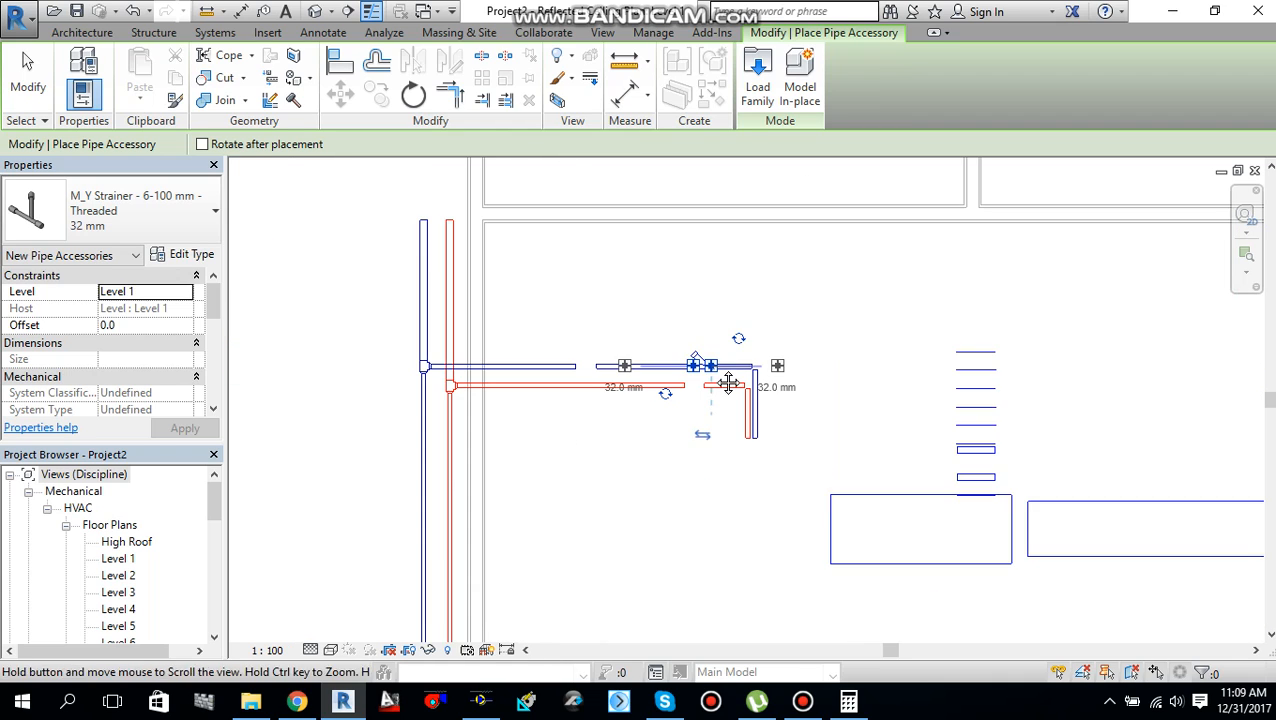
{"action": "scroll", "coordinate": [728, 384], "scroll_direction": "up", "scroll_amount": 3}
{"action": "scroll", "coordinate": [715, 395], "scroll_direction": "up", "scroll_amount": 2}
{"action": "scroll", "coordinate": [705, 410], "scroll_direction": "up", "scroll_amount": 2}
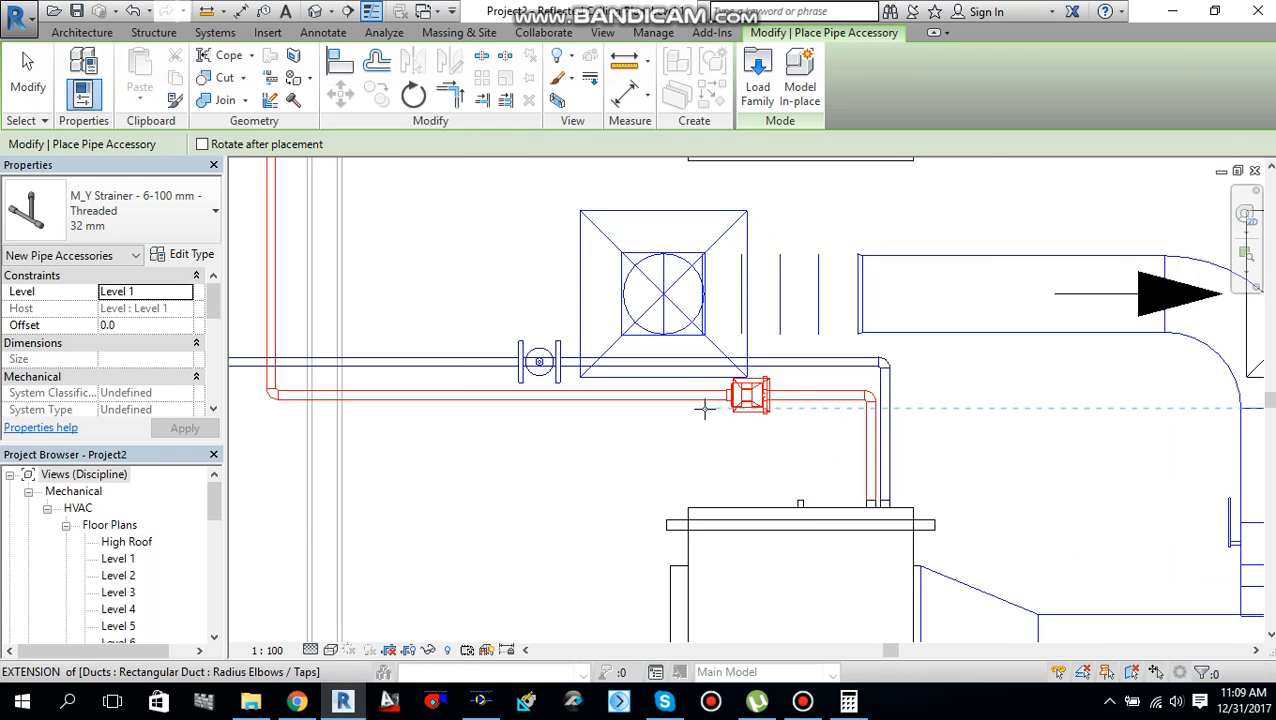
{"action": "scroll", "coordinate": [705, 410], "scroll_direction": "up", "scroll_amount": 2}
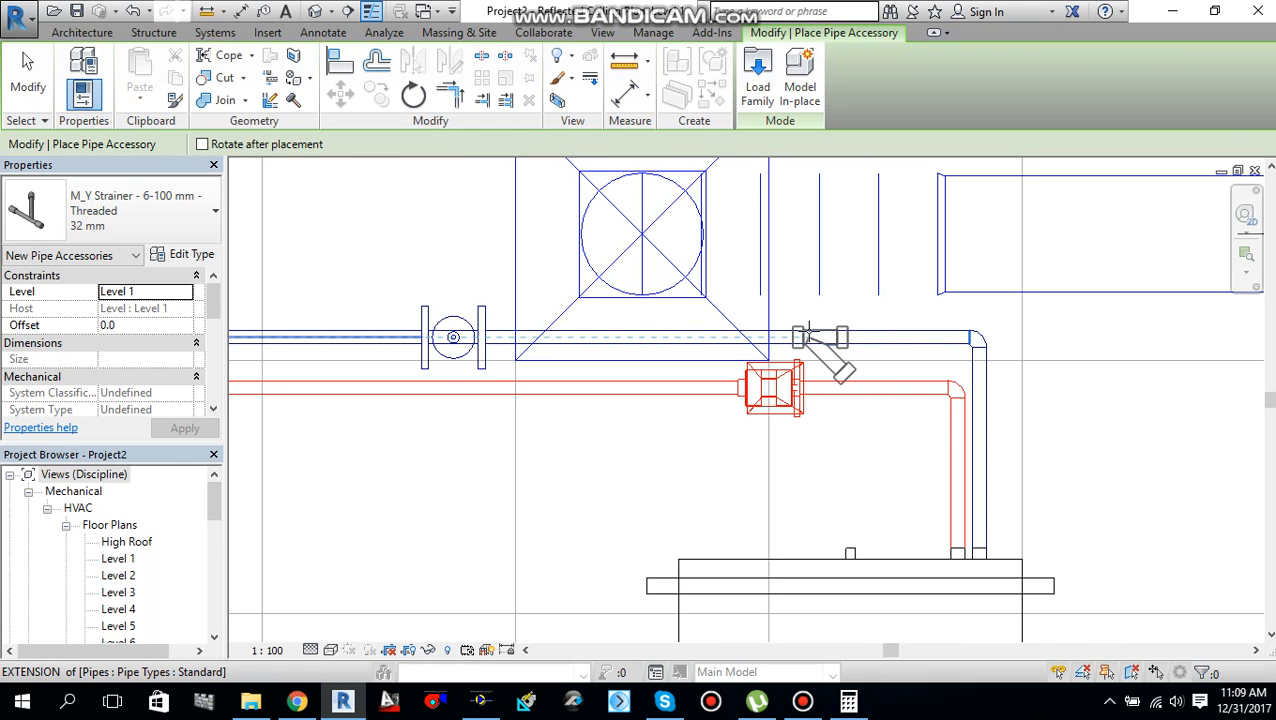
{"action": "left_click", "coordinate": [820, 340]}
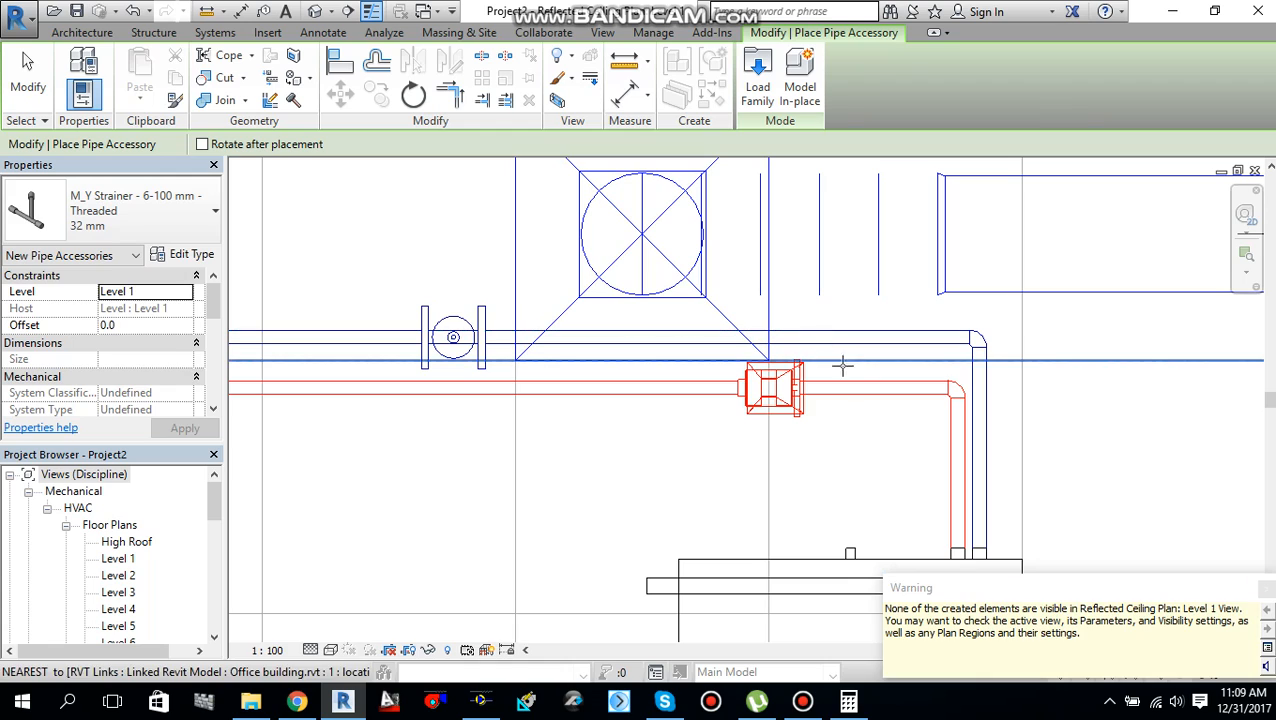
{"action": "left_click", "coordinate": [1265, 590]}
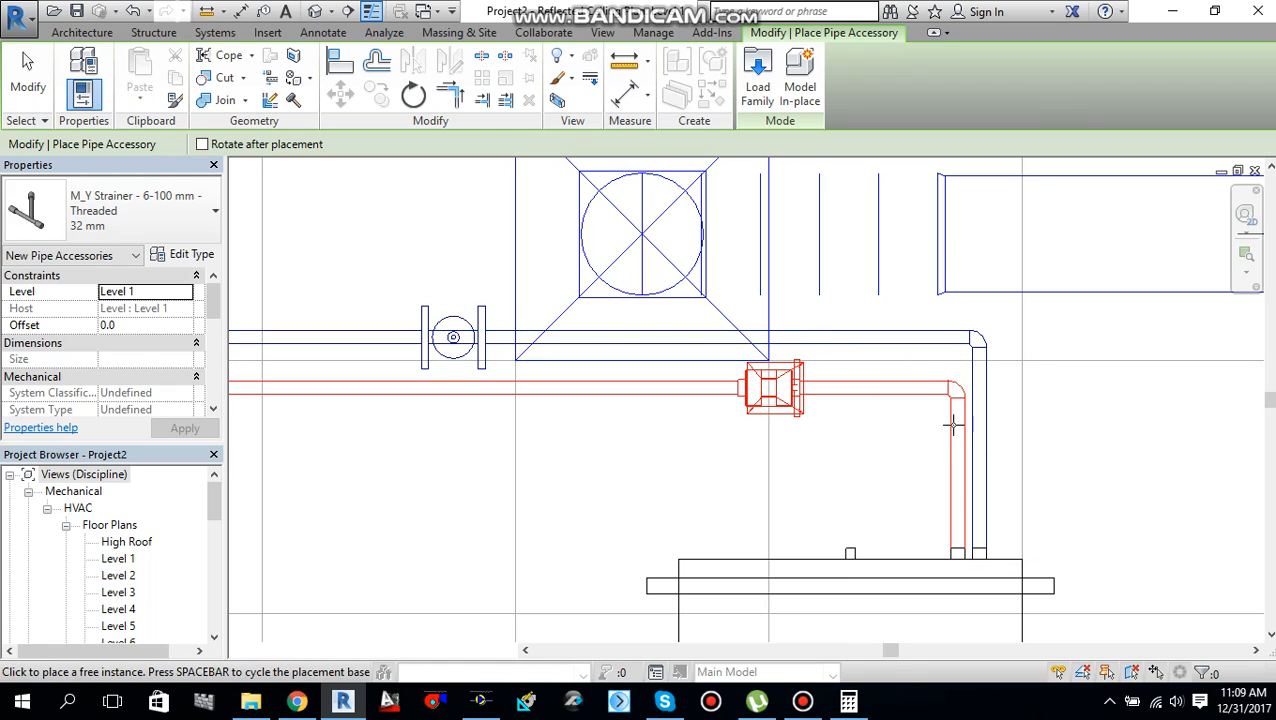
Create Similar from the existing strainer and place it on the lower unit's blue pipe
{"action": "key", "text": "Escape"}
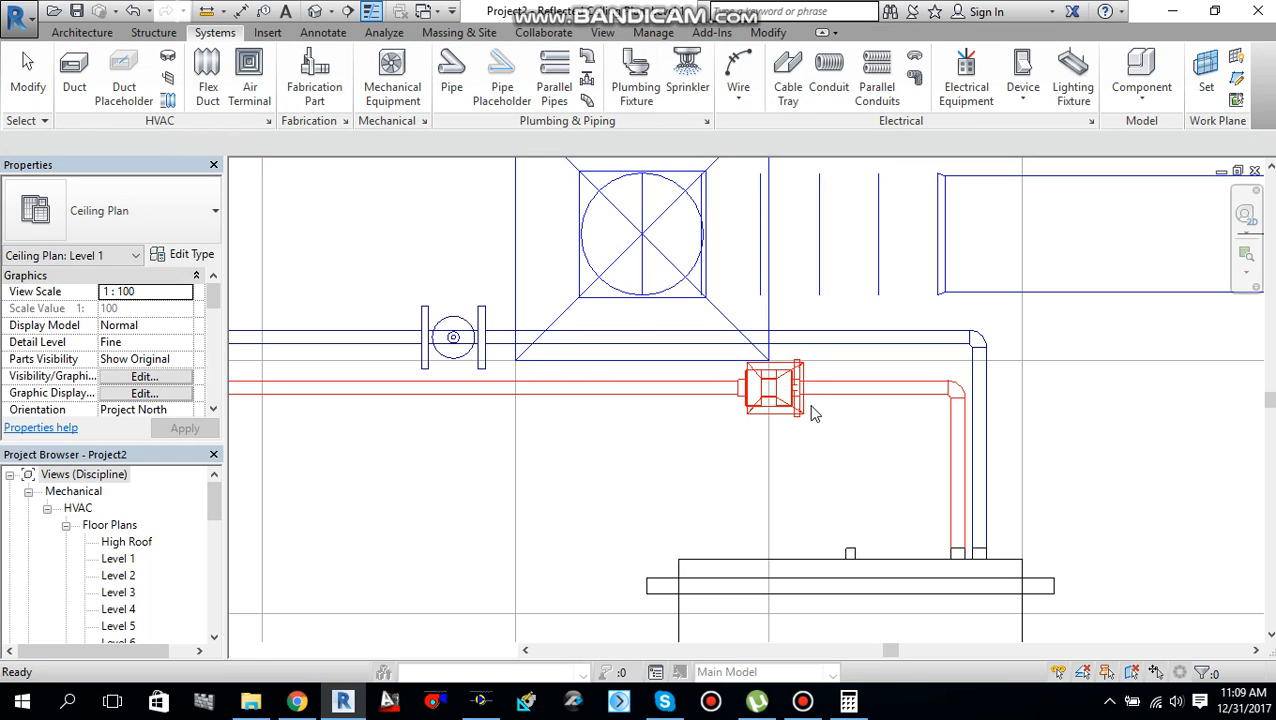
{"action": "scroll", "coordinate": [810, 400], "scroll_direction": "down", "scroll_amount": 1}
{"action": "scroll", "coordinate": [800, 350], "scroll_direction": "down", "scroll_amount": 1}
{"action": "scroll", "coordinate": [790, 330], "scroll_direction": "down", "scroll_amount": 1}
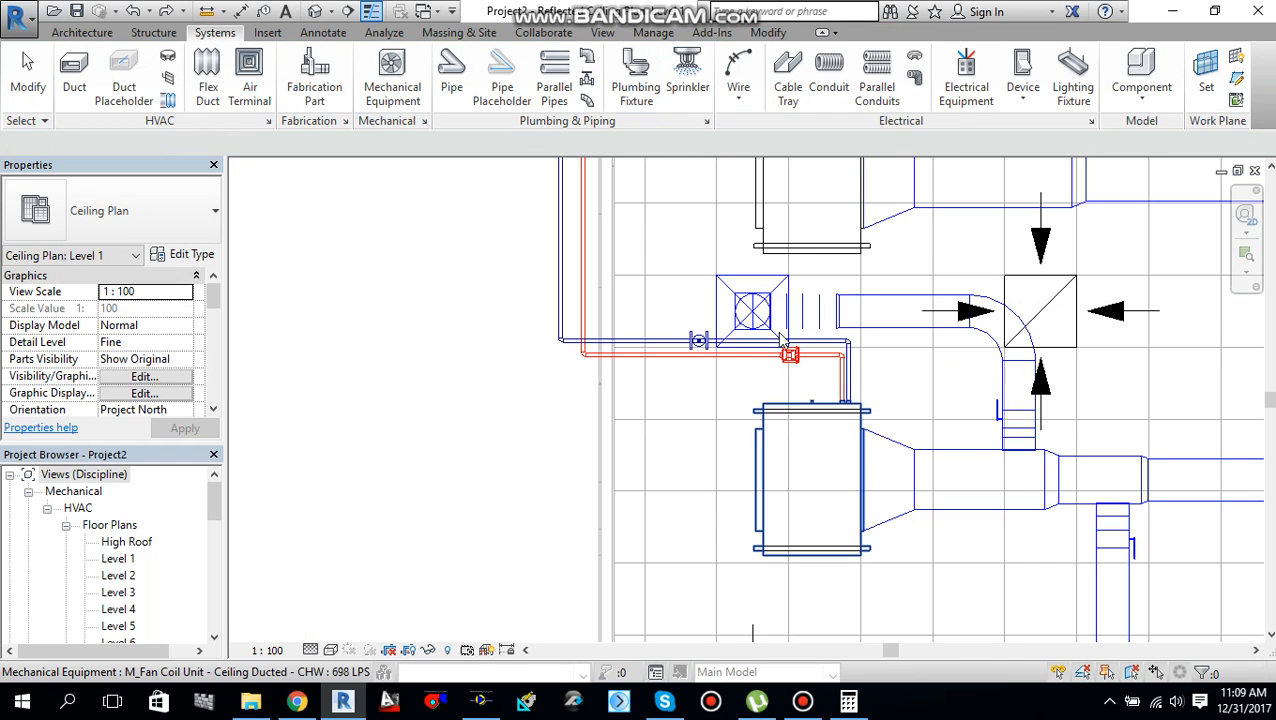
{"action": "middle_click_drag", "start_coordinate": [782, 260], "coordinate": [782, 410]}
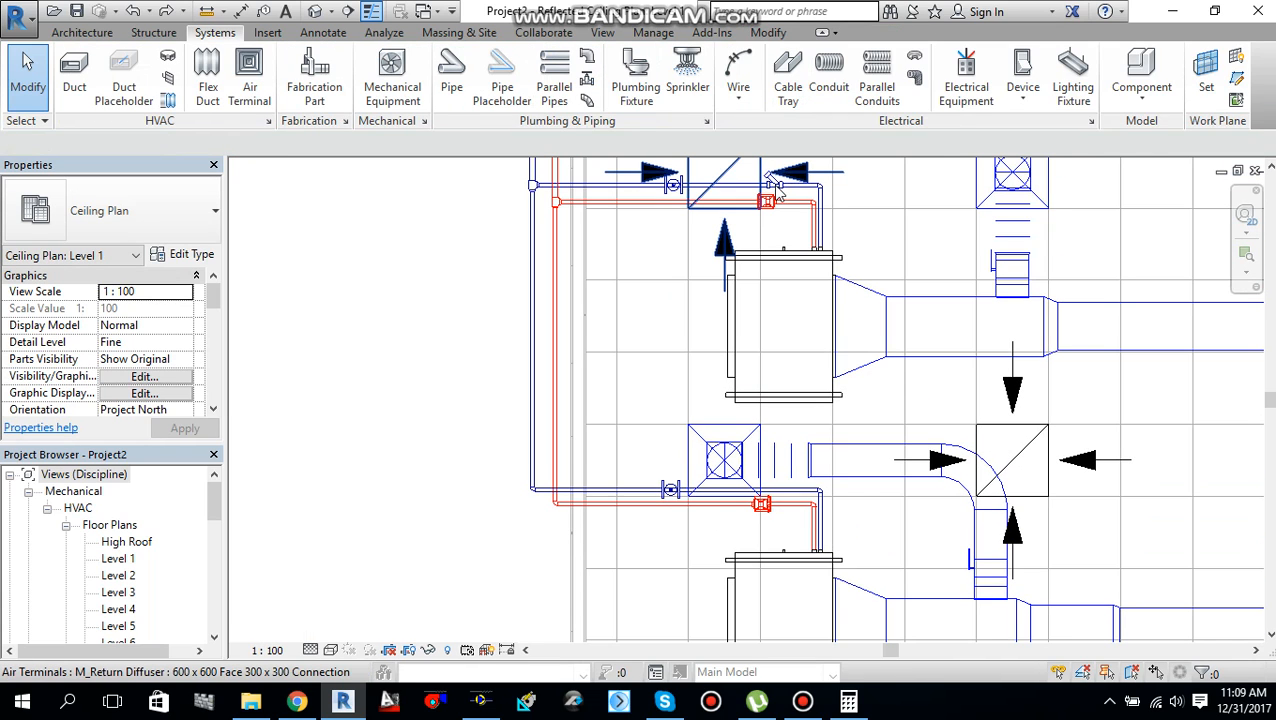
{"action": "scroll", "coordinate": [775, 186], "scroll_direction": "up", "scroll_amount": 1}
{"action": "scroll", "coordinate": [775, 186], "scroll_direction": "up", "scroll_amount": 1}
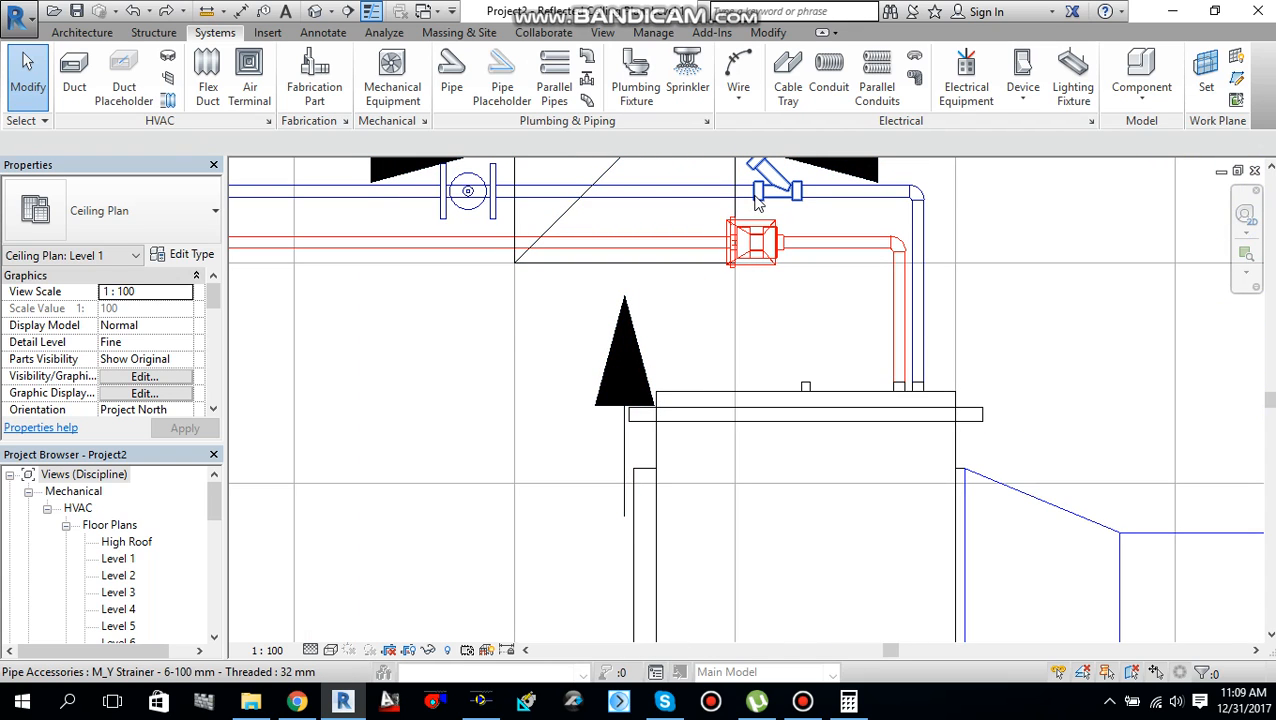
{"action": "right_click", "coordinate": [760, 195]}
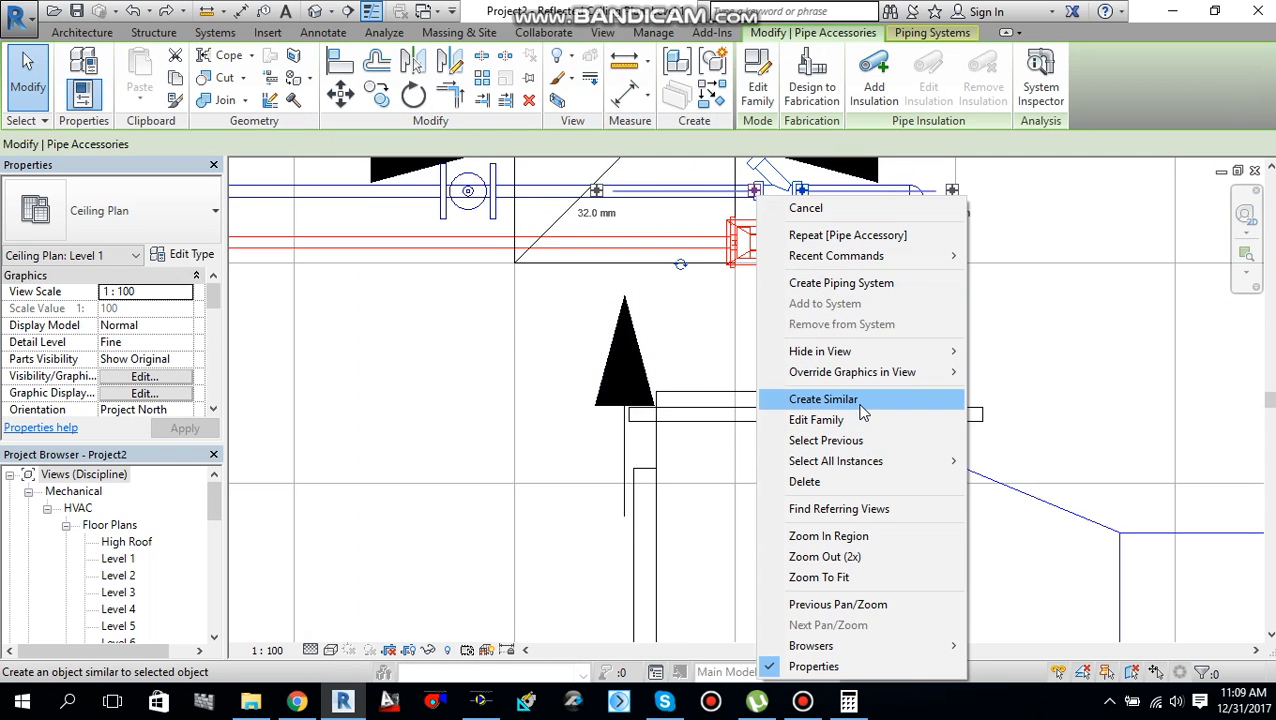
{"action": "left_click", "coordinate": [823, 399]}
{"action": "scroll", "coordinate": [700, 400], "scroll_direction": "down", "scroll_amount": 1}
{"action": "scroll", "coordinate": [600, 535], "scroll_direction": "down", "scroll_amount": 1}
{"action": "scroll", "coordinate": [560, 320], "scroll_direction": "down", "scroll_amount": 1}
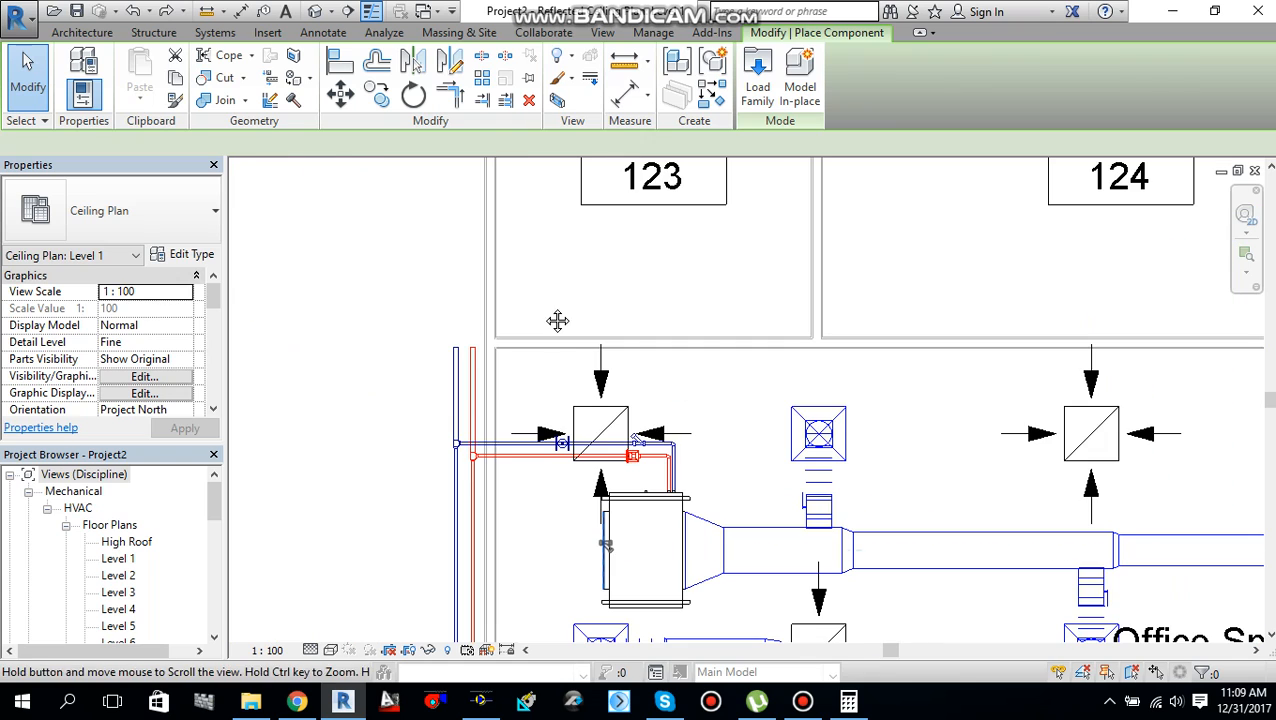
{"action": "scroll", "coordinate": [655, 465], "scroll_direction": "up", "scroll_amount": 3}
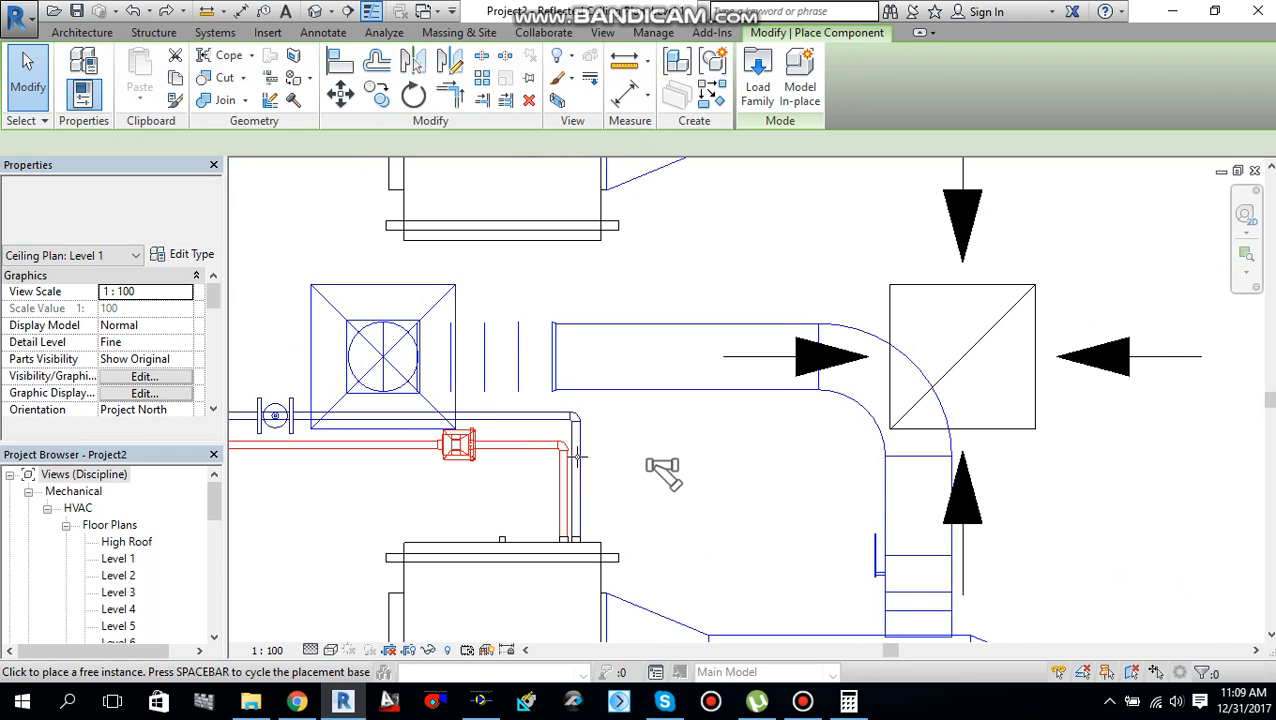
{"action": "scroll", "coordinate": [510, 445], "scroll_direction": "up", "scroll_amount": 2}
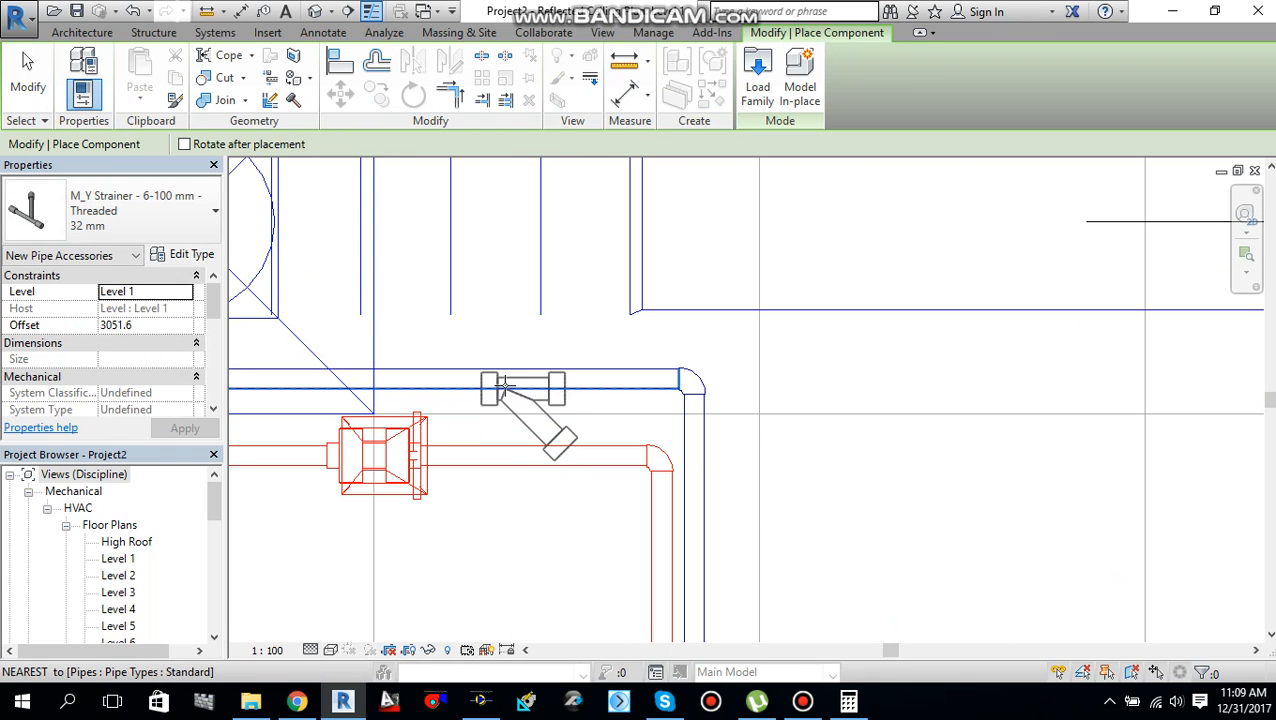
{"action": "left_click", "coordinate": [618, 344]}
{"action": "key", "text": "Escape"}
{"action": "key", "text": "Escape"}
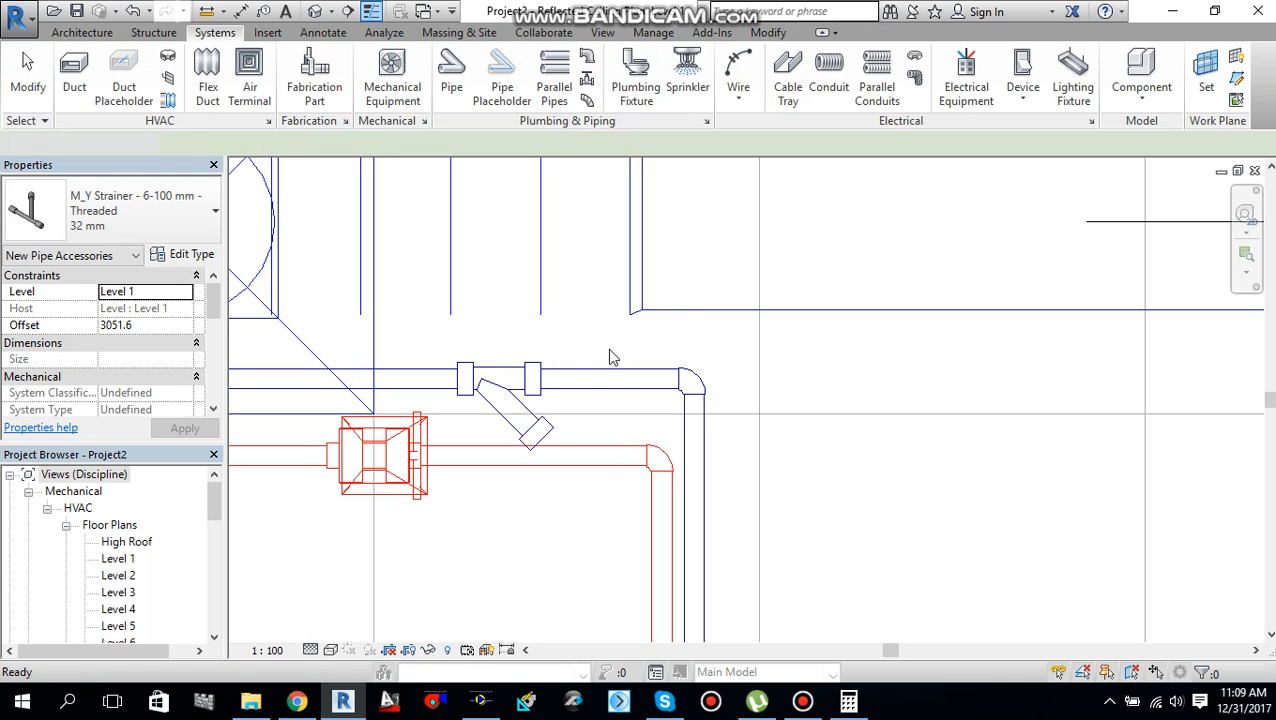
Rotate the new Y strainer so its angled branch points upward, then deselect it
{"action": "left_click", "coordinate": [527, 415]}
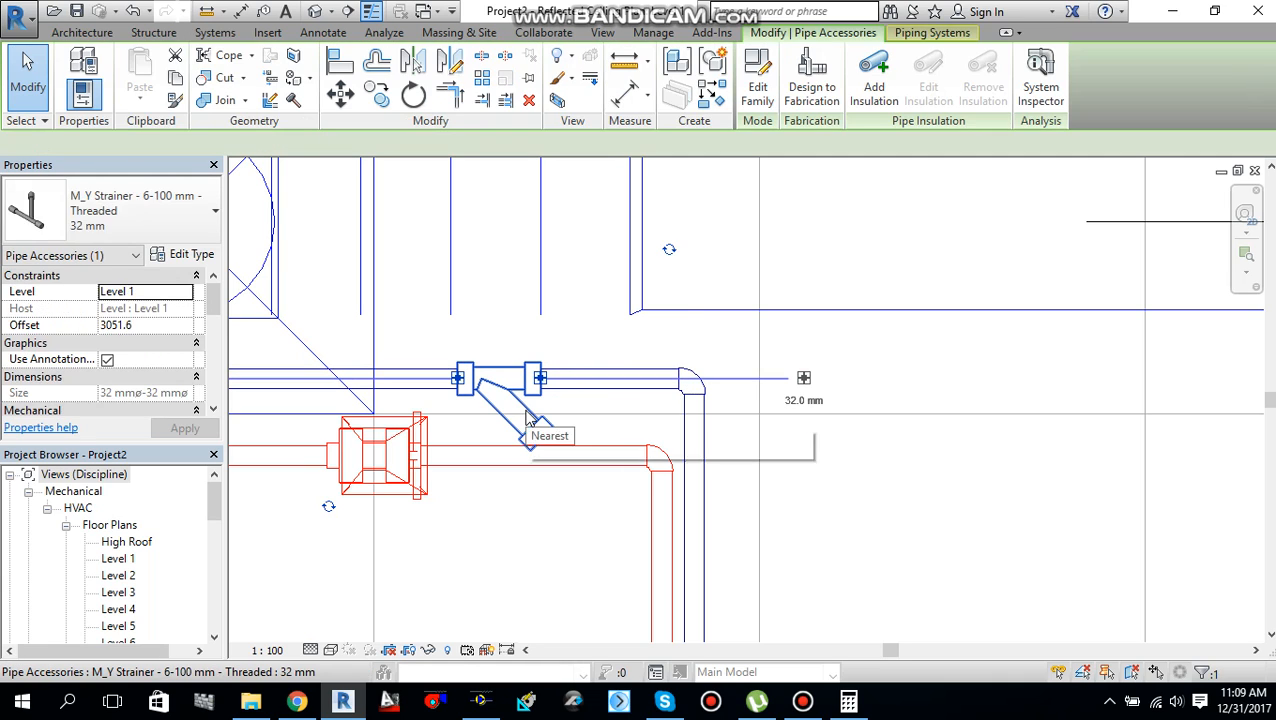
{"action": "scroll", "coordinate": [530, 420], "scroll_direction": "down", "scroll_amount": 2}
{"action": "middle_click_drag", "start_coordinate": [560, 425], "coordinate": [615, 427]}
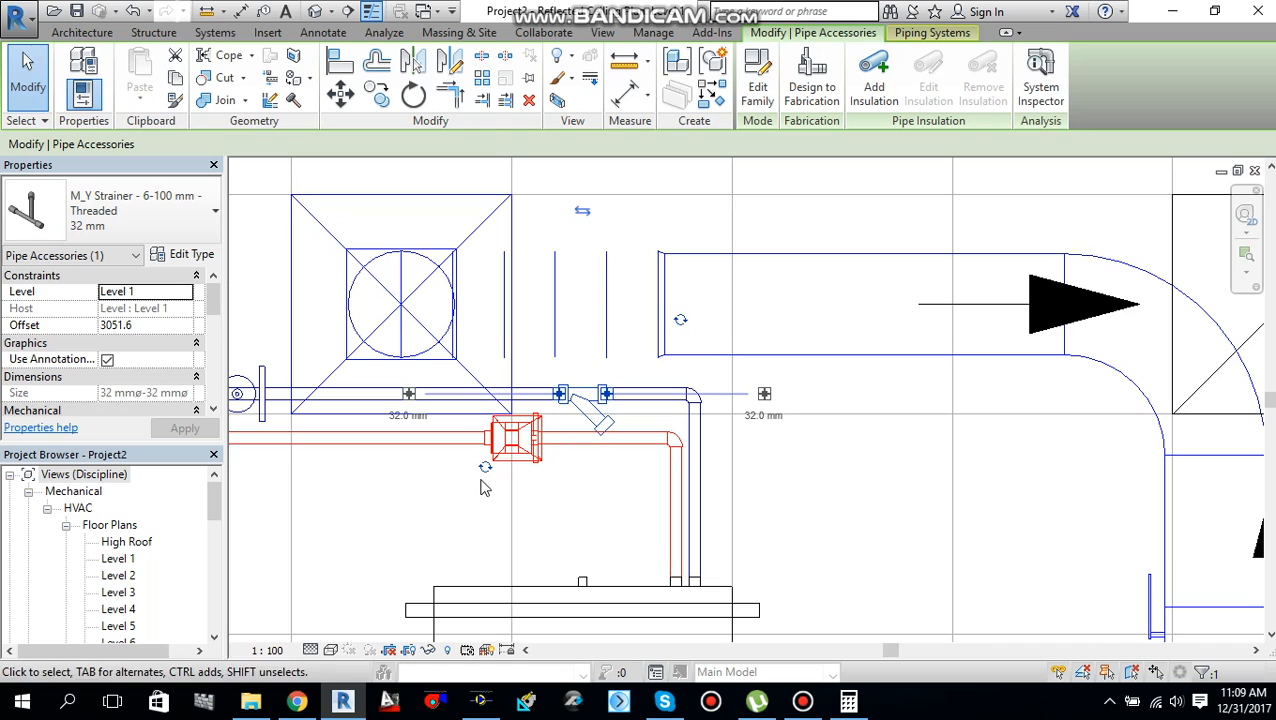
{"action": "scroll", "coordinate": [505, 468], "scroll_direction": "up", "scroll_amount": 2}
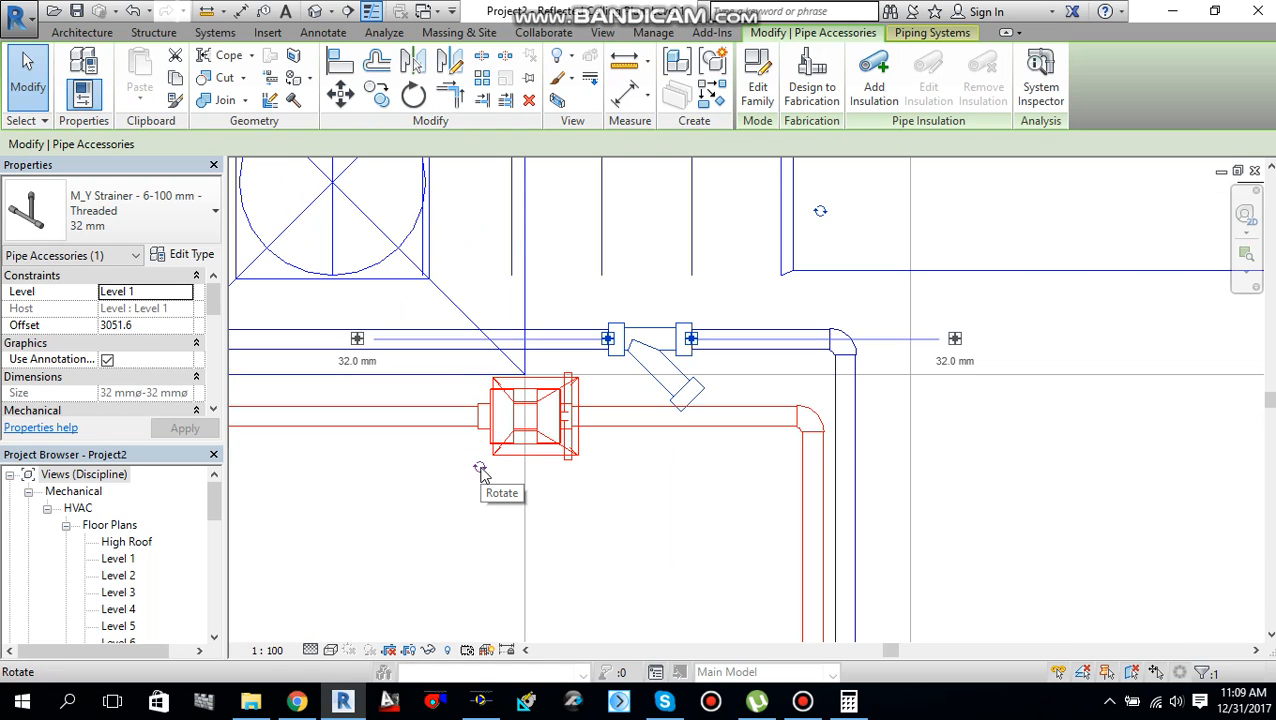
{"action": "left_click", "coordinate": [480, 468]}
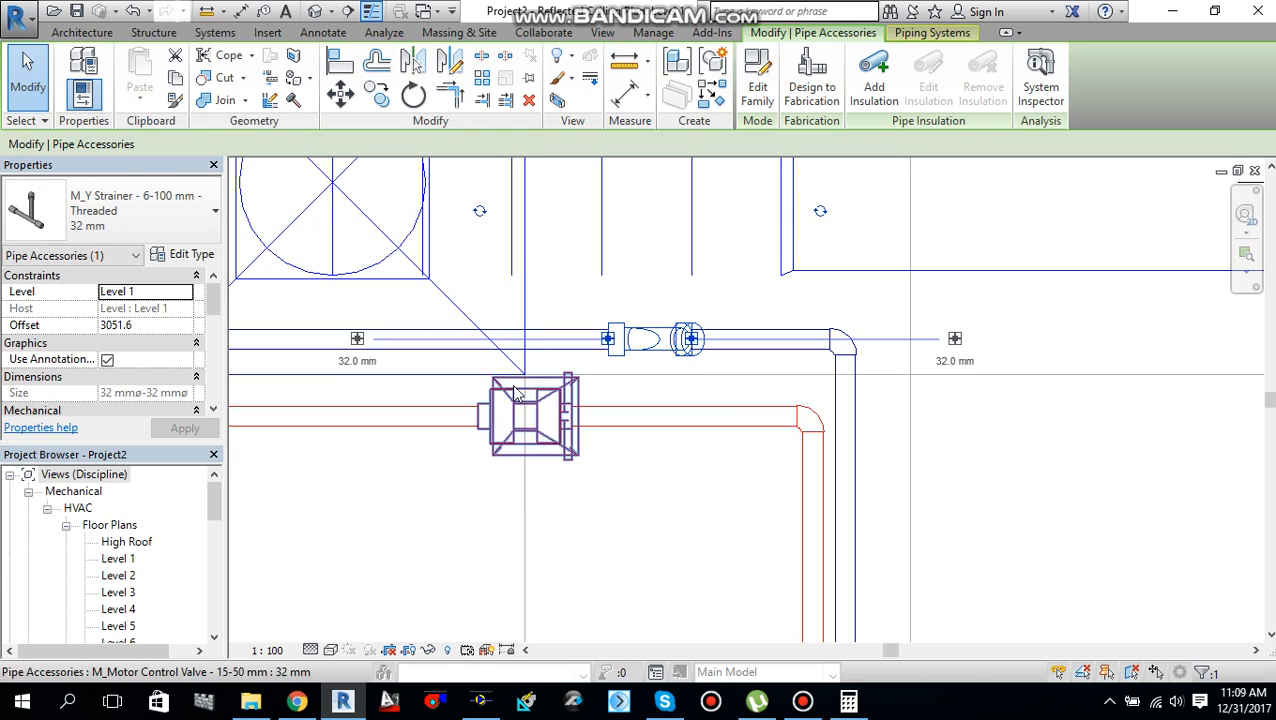
{"action": "left_click", "coordinate": [480, 211]}
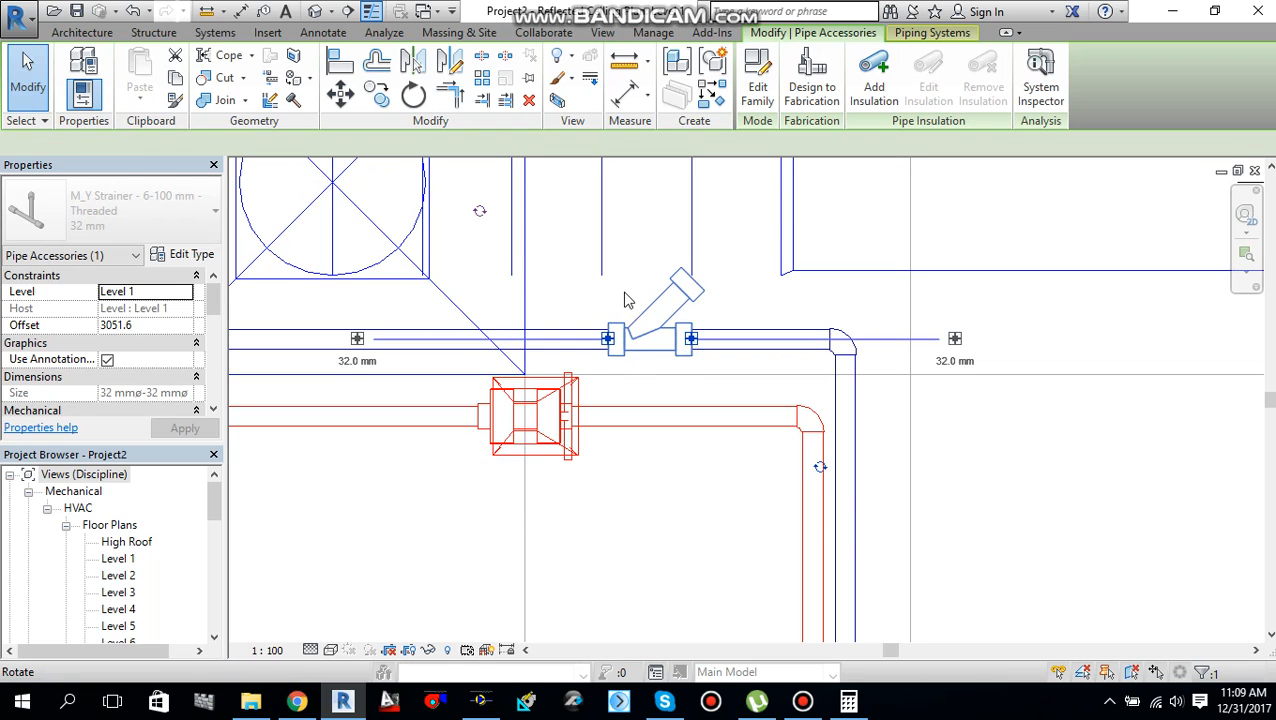
{"action": "left_click", "coordinate": [729, 508]}
{"action": "scroll", "coordinate": [729, 508], "scroll_direction": "down", "scroll_amount": 1}
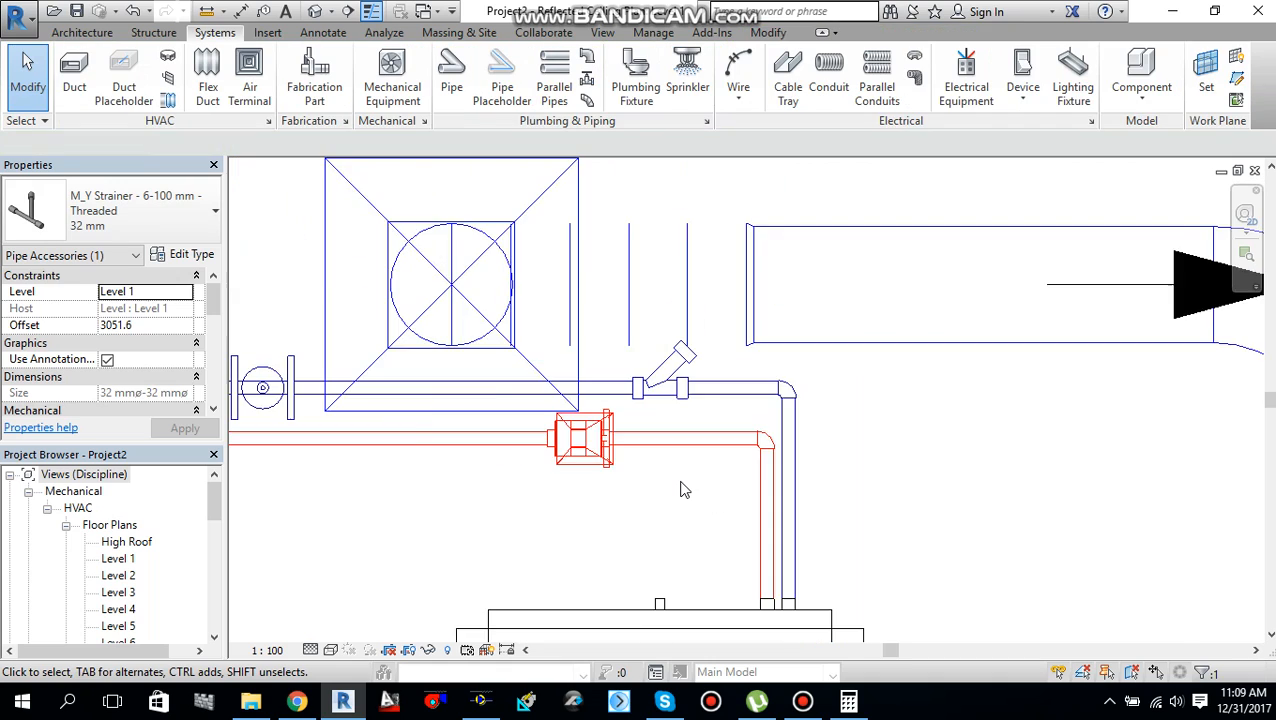
{"action": "scroll", "coordinate": [684, 489], "scroll_direction": "down", "scroll_amount": 1}
{"action": "scroll", "coordinate": [684, 489], "scroll_direction": "down", "scroll_amount": 1}
{"action": "middle_click_drag", "start_coordinate": [684, 400], "coordinate": [680, 318]}
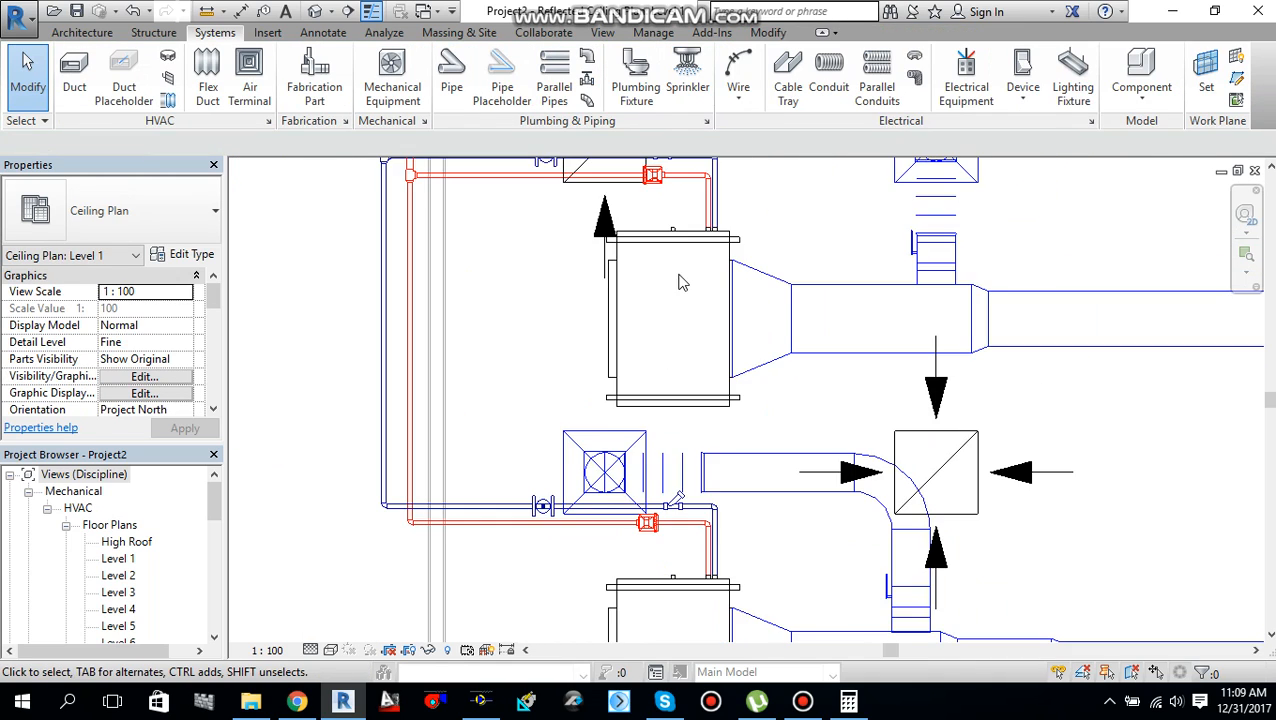
{"action": "scroll", "coordinate": [683, 270], "scroll_direction": "down", "scroll_amount": 1}
{"action": "scroll", "coordinate": [677, 288], "scroll_direction": "down", "scroll_amount": 1}
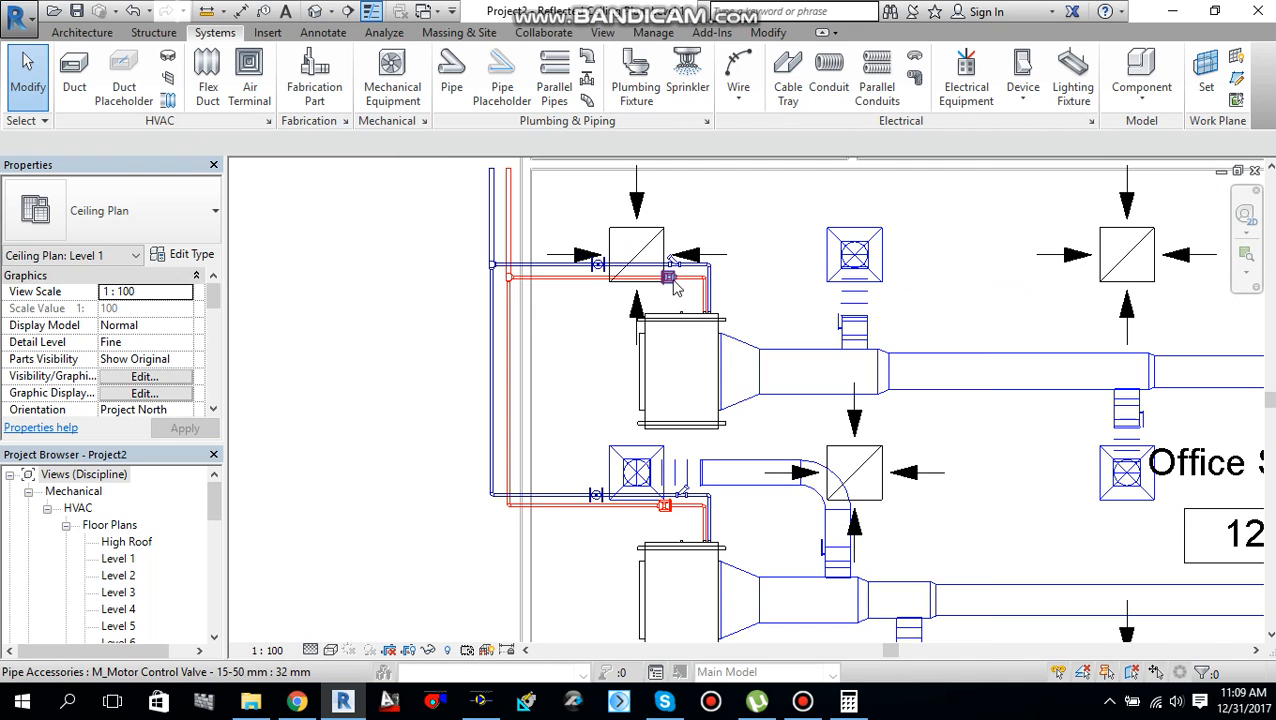
{"action": "scroll", "coordinate": [638, 305], "scroll_direction": "up", "scroll_amount": 1}
{"action": "scroll", "coordinate": [580, 290], "scroll_direction": "up", "scroll_amount": 1}
{"action": "scroll", "coordinate": [580, 280], "scroll_direction": "down", "scroll_amount": 1}
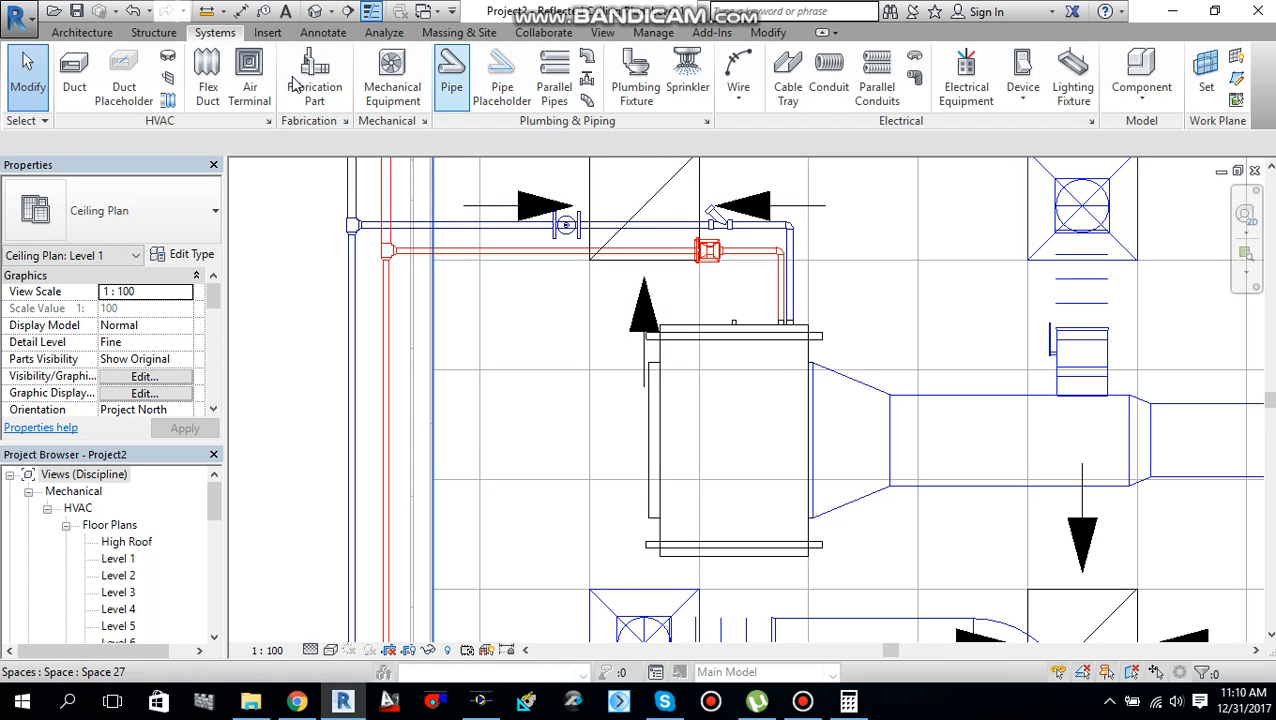
Place an M_Balancing Valve 32 mm on the lower chilled water pipe beside the air handling unit
{"action": "left_click", "coordinate": [588, 82]}
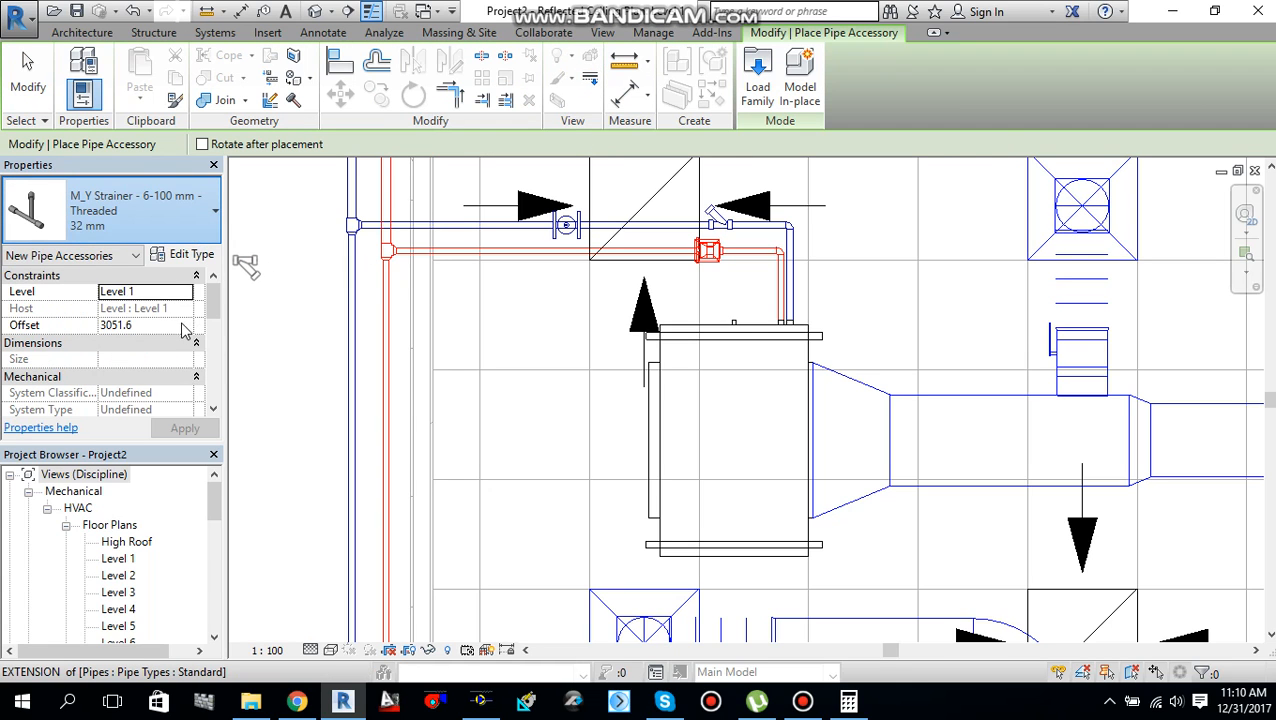
{"action": "left_click", "coordinate": [140, 210]}
{"action": "scroll", "coordinate": [139, 356], "scroll_direction": "down", "scroll_amount": 3}
{"action": "scroll", "coordinate": [139, 356], "scroll_direction": "down", "scroll_amount": 3}
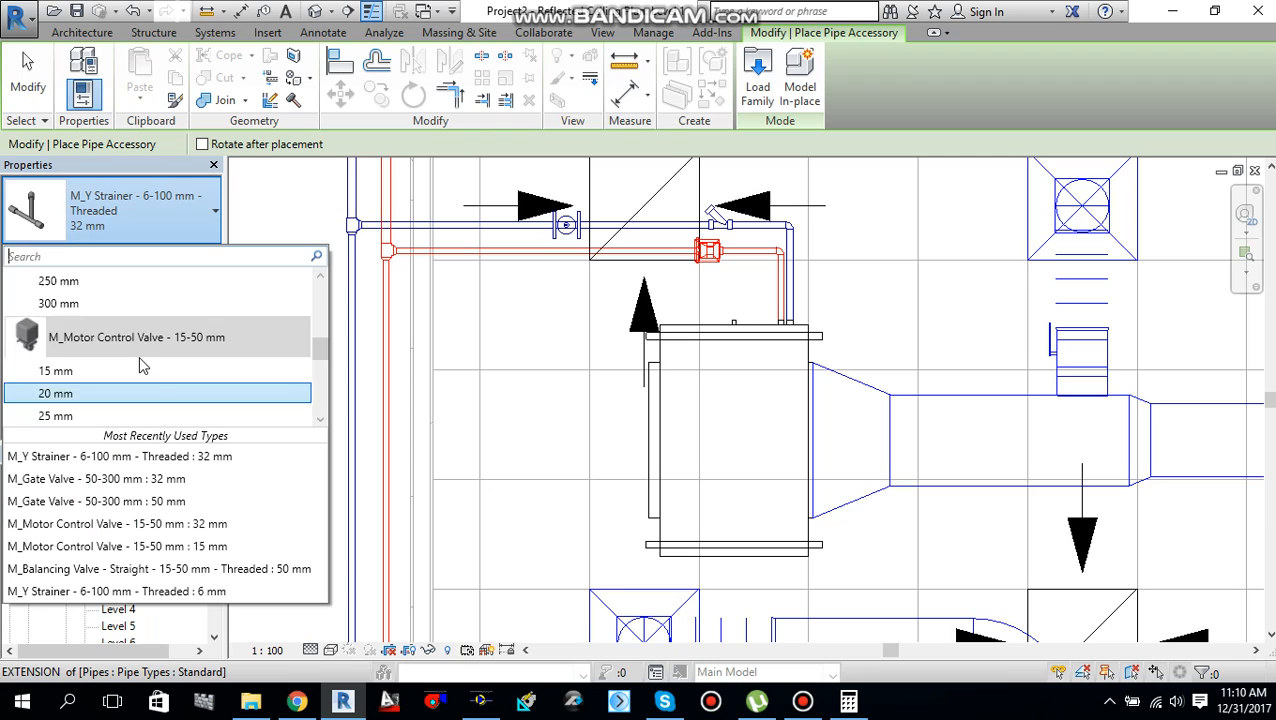
{"action": "scroll", "coordinate": [139, 356], "scroll_direction": "down", "scroll_amount": 3}
{"action": "scroll", "coordinate": [139, 356], "scroll_direction": "down", "scroll_amount": 3}
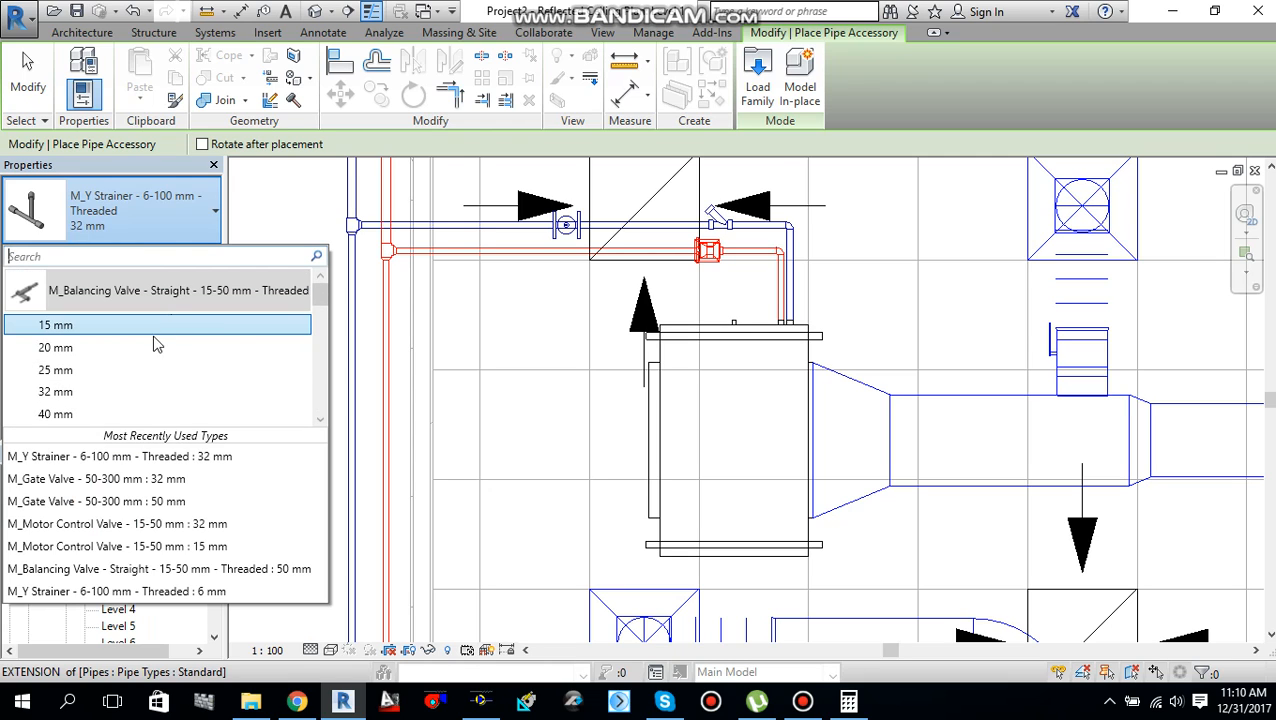
{"action": "mouse_move", "coordinate": [140, 392]}
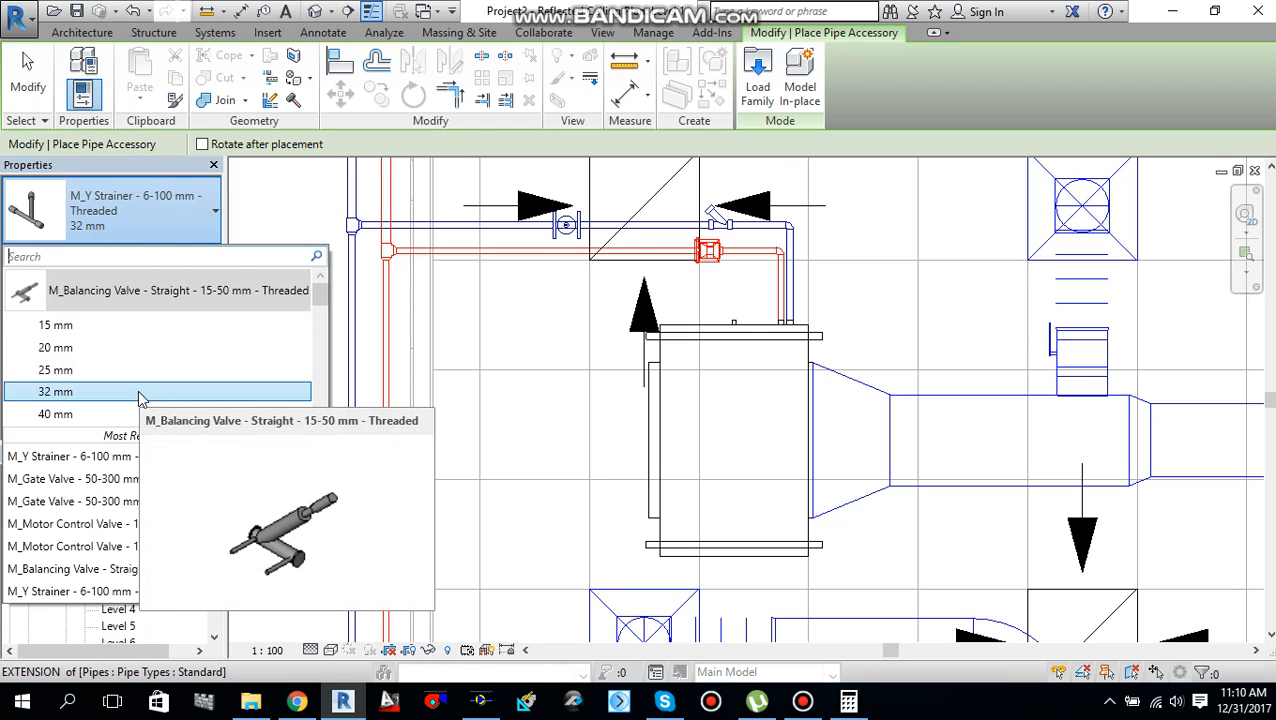
{"action": "left_click", "coordinate": [645, 258]}
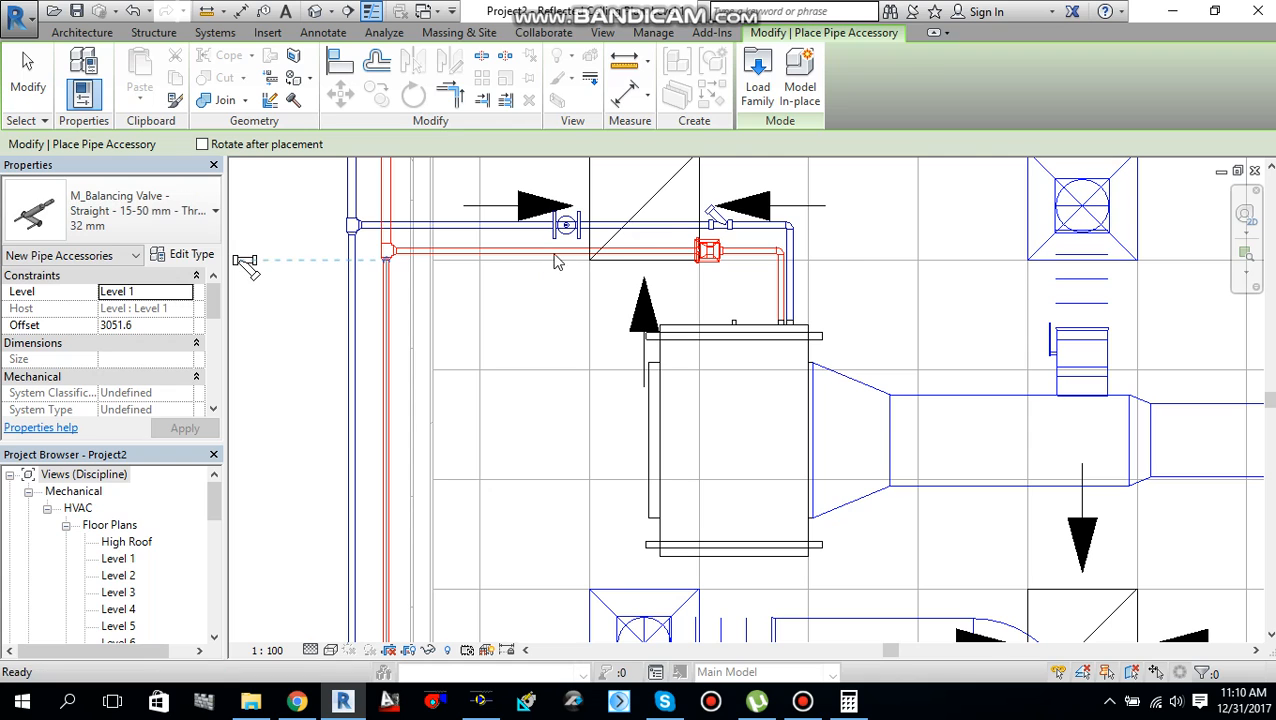
{"action": "scroll", "coordinate": [558, 262], "scroll_direction": "up", "scroll_amount": 3}
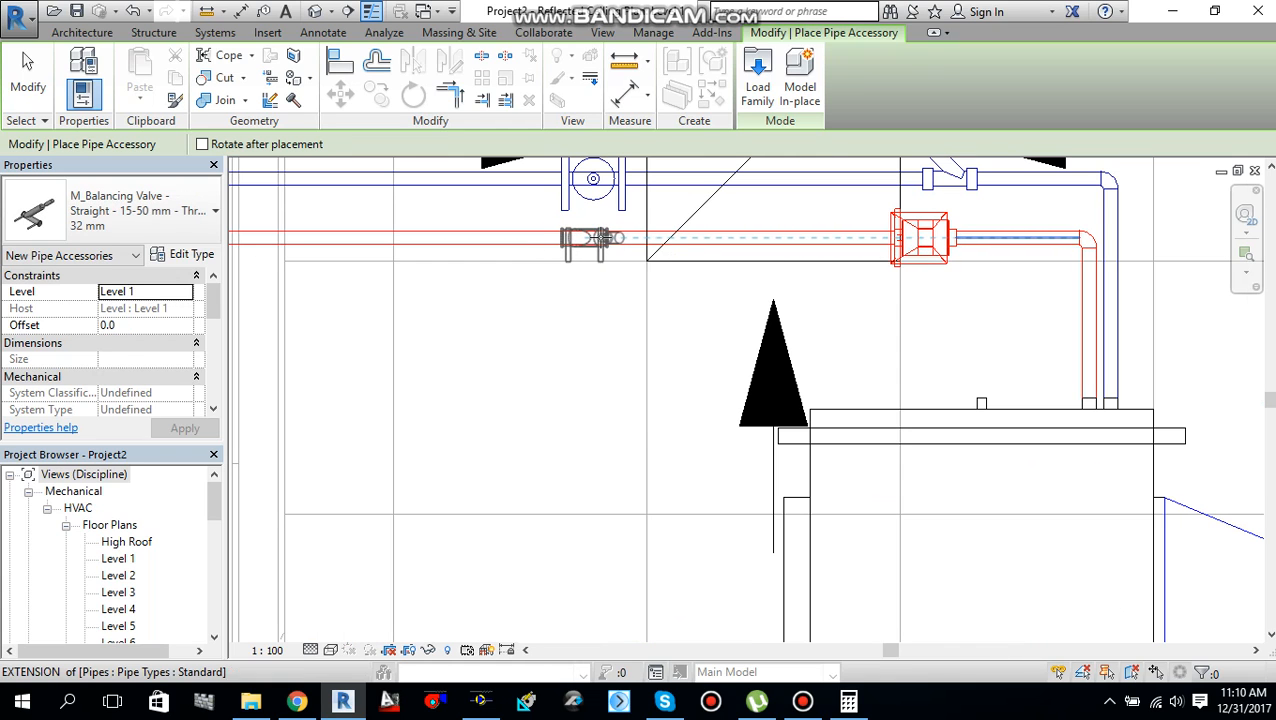
{"action": "scroll", "coordinate": [620, 370], "scroll_direction": "down", "scroll_amount": 4}
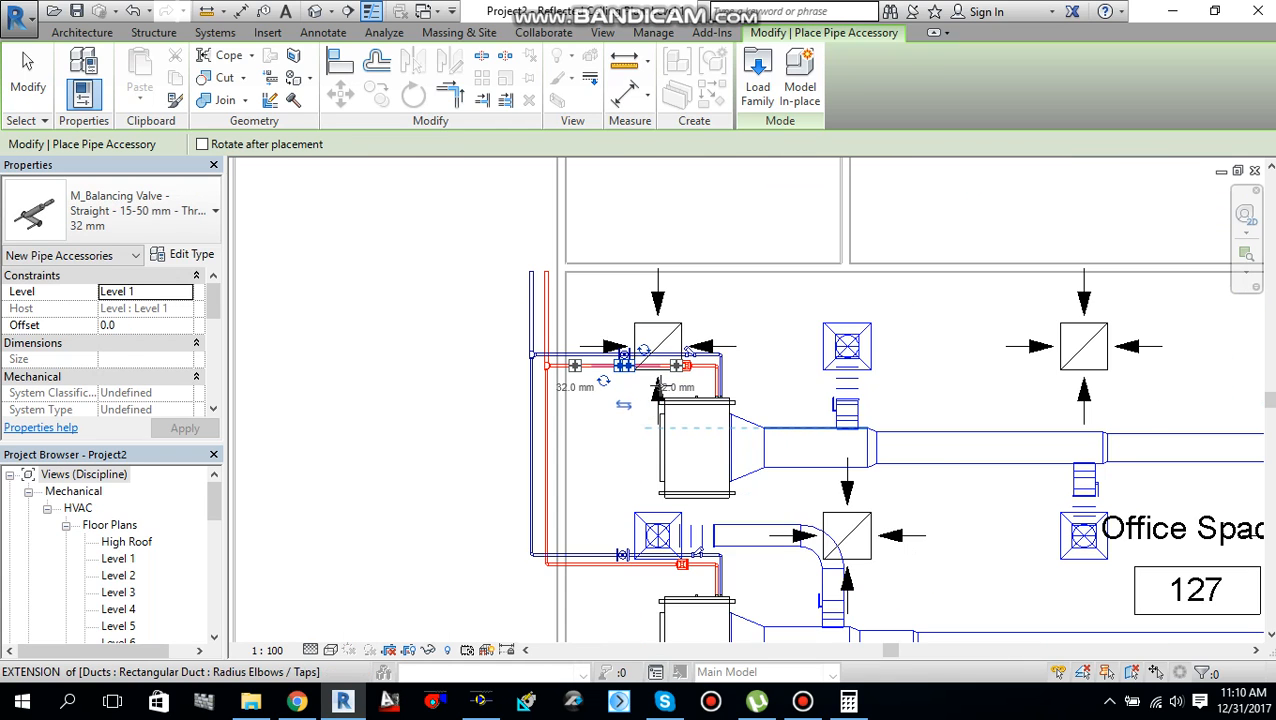
{"action": "scroll", "coordinate": [660, 388], "scroll_direction": "down", "scroll_amount": 3}
{"action": "middle_click_drag", "start_coordinate": [690, 320], "coordinate": [640, 395]}
{"action": "scroll", "coordinate": [640, 390], "scroll_direction": "up", "scroll_amount": 3}
{"action": "scroll", "coordinate": [645, 385], "scroll_direction": "up", "scroll_amount": 2}
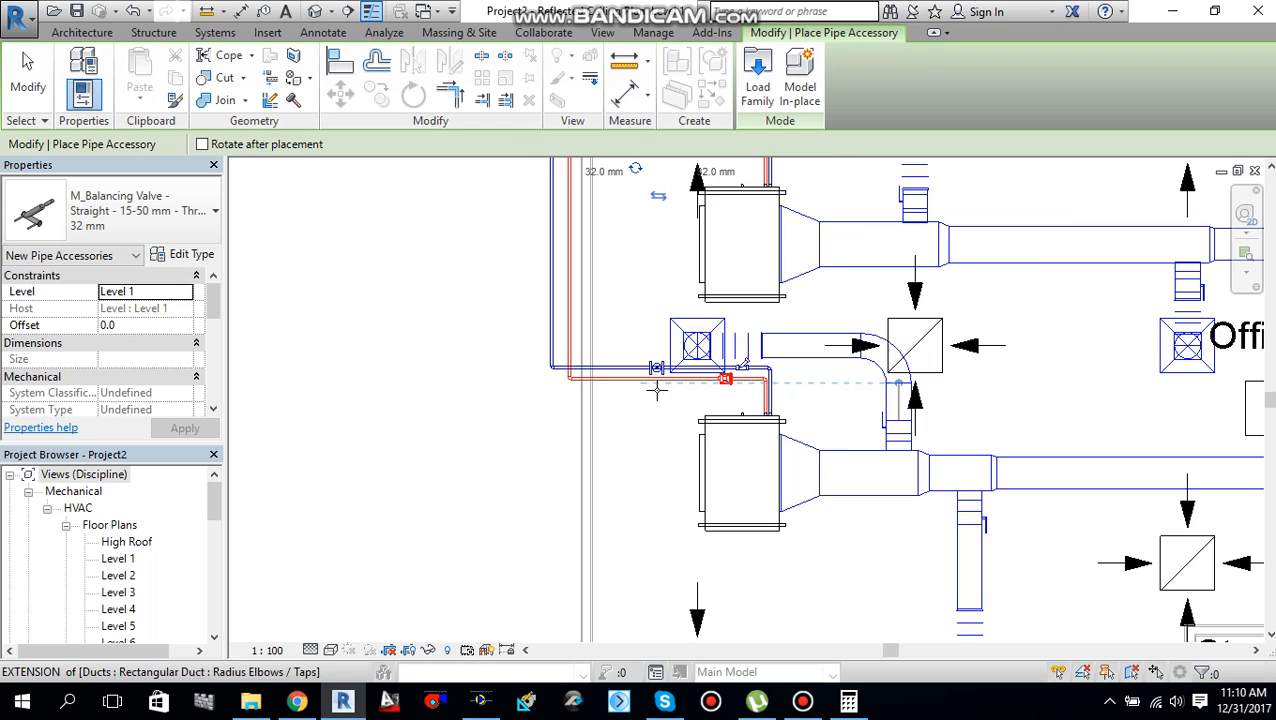
{"action": "scroll", "coordinate": [658, 390], "scroll_direction": "up", "scroll_amount": 3}
{"action": "scroll", "coordinate": [660, 385], "scroll_direction": "up", "scroll_amount": 3}
{"action": "scroll", "coordinate": [700, 380], "scroll_direction": "up", "scroll_amount": 2}
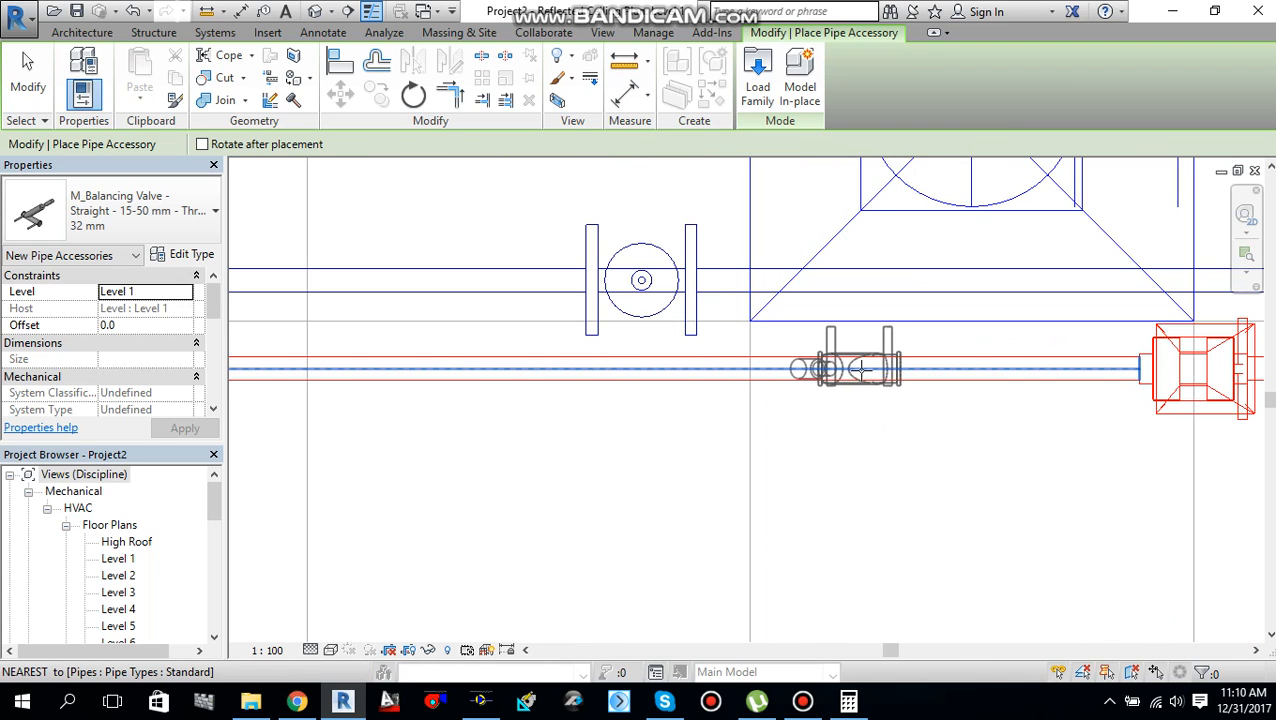
{"action": "left_click", "coordinate": [860, 370]}
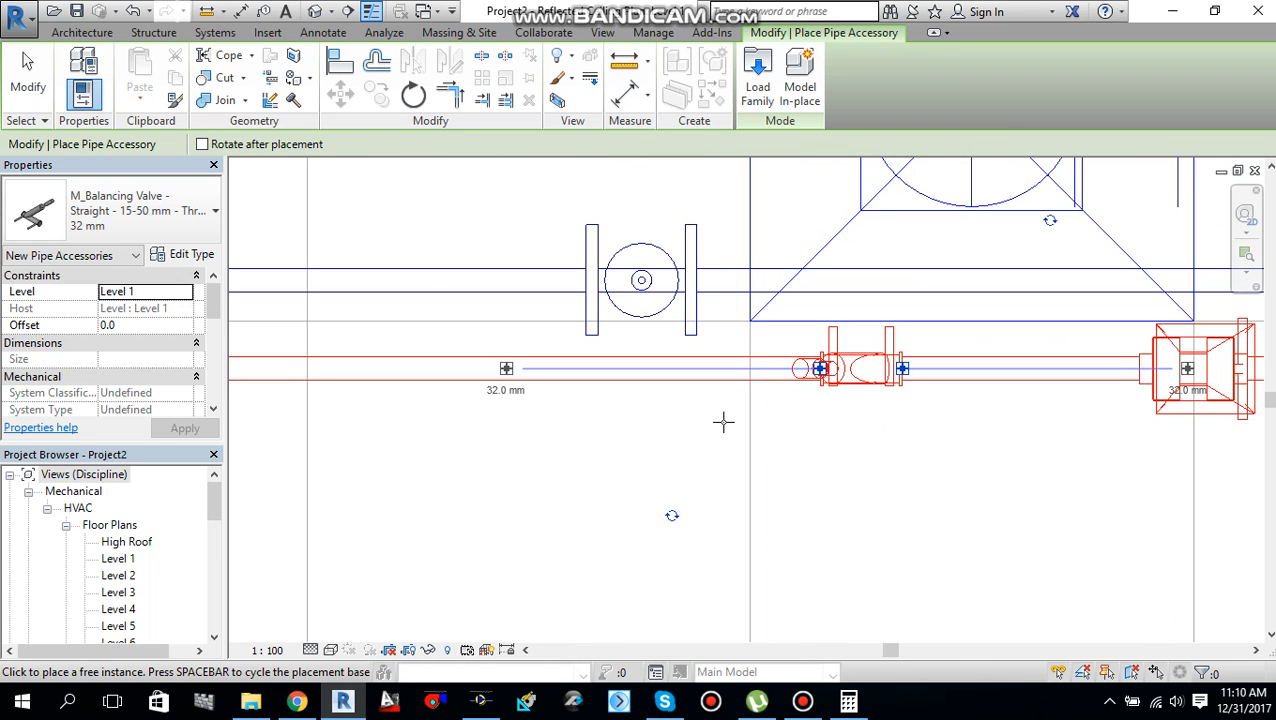
{"action": "key", "text": "Escape"}
{"action": "key", "text": "Escape"}
{"action": "scroll", "coordinate": [726, 424], "scroll_direction": "down", "scroll_amount": 3}
{"action": "scroll", "coordinate": [726, 424], "scroll_direction": "down", "scroll_amount": 2}
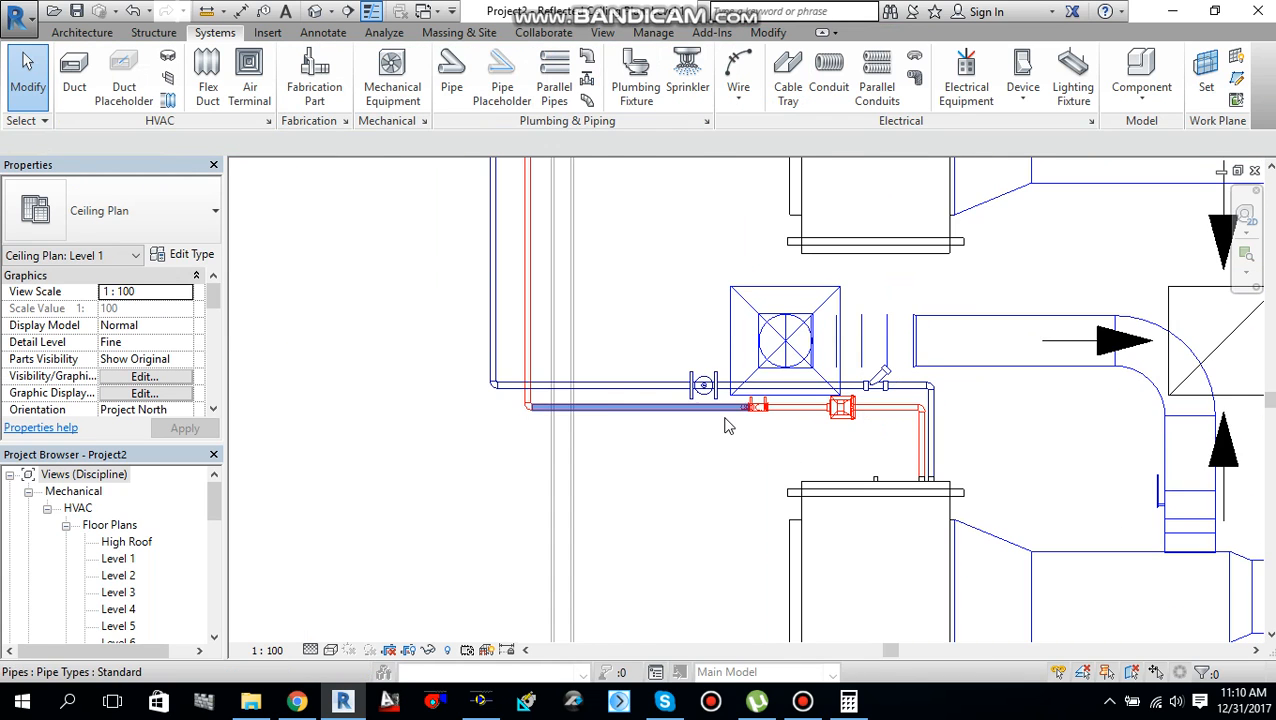
{"action": "scroll", "coordinate": [728, 425], "scroll_direction": "down", "scroll_amount": 5}
{"action": "scroll", "coordinate": [728, 425], "scroll_direction": "down", "scroll_amount": 2}
{"action": "middle_click_drag", "start_coordinate": [728, 425], "coordinate": [686, 433]}
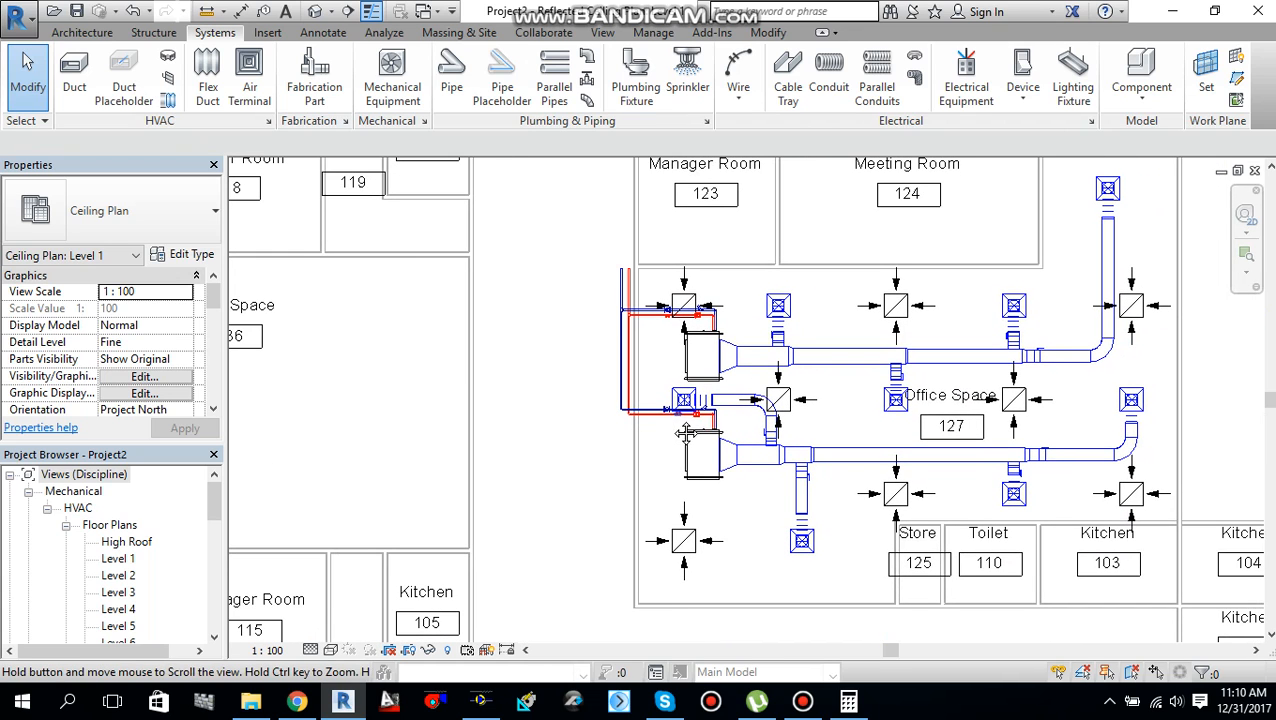
Switch to the default 3D view and set its detail level to Fine
{"action": "left_click", "coordinate": [316, 14]}
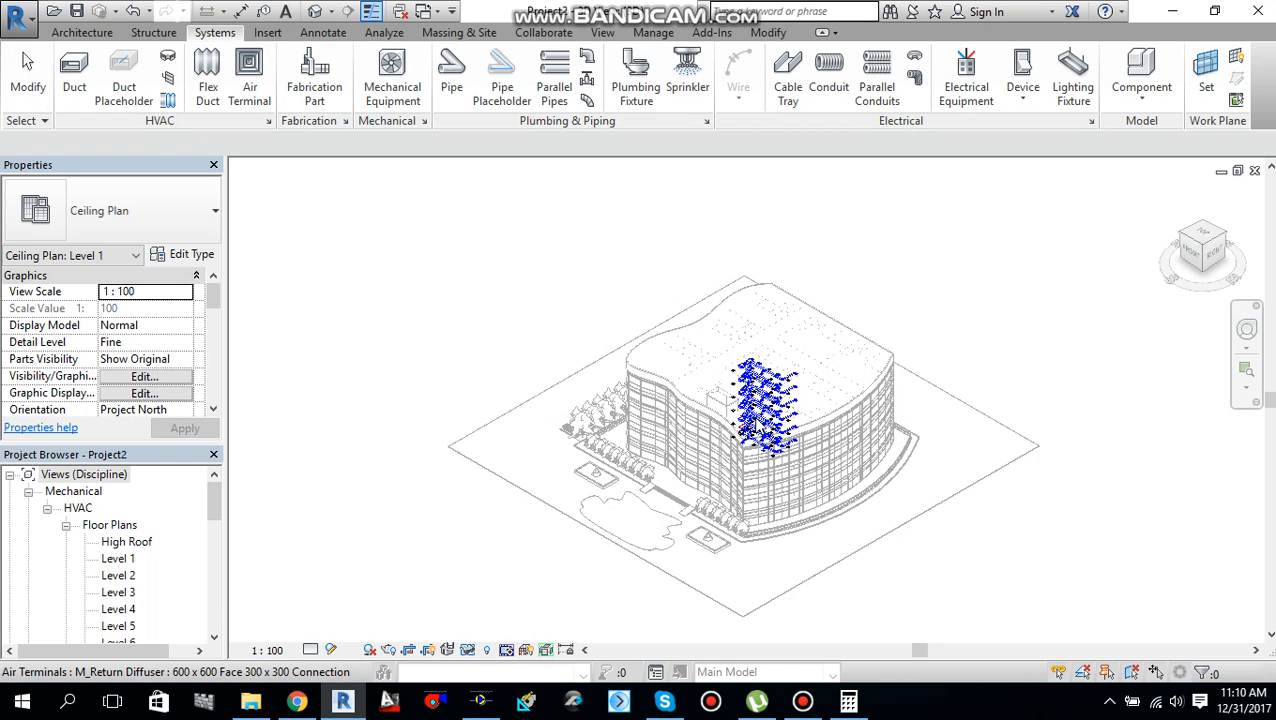
{"action": "scroll", "coordinate": [751, 420], "scroll_direction": "up", "scroll_amount": 3}
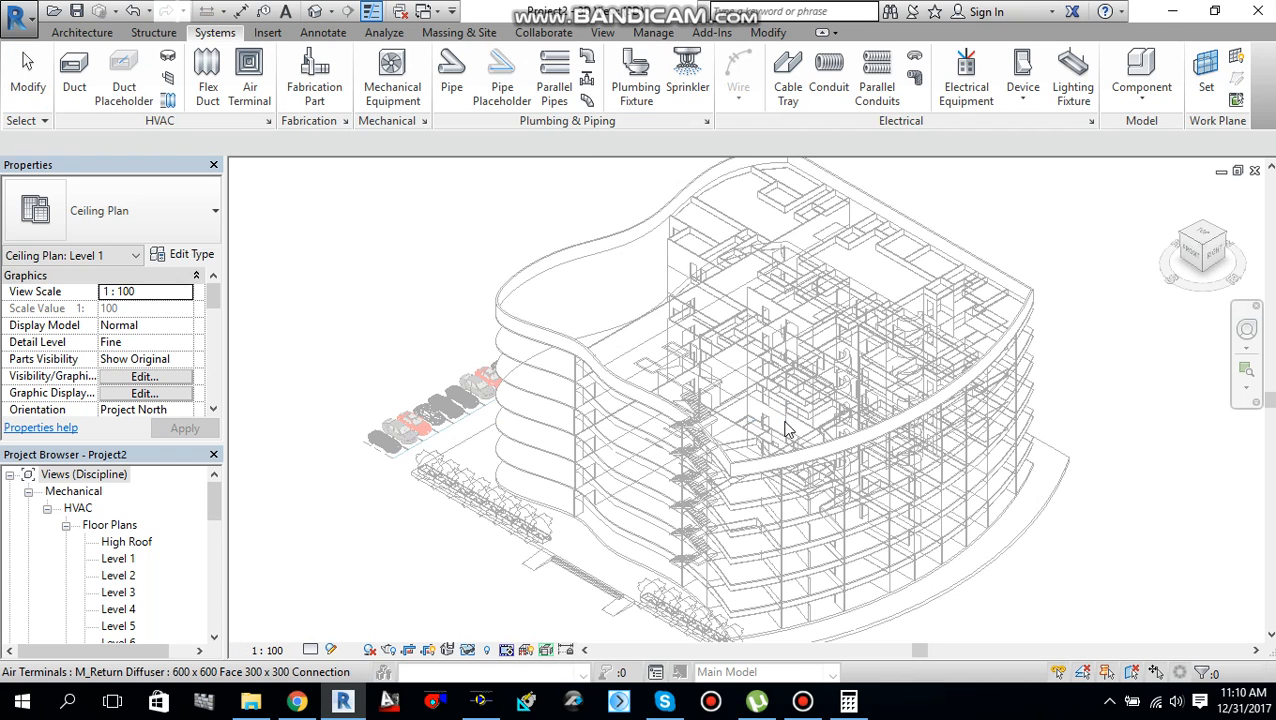
{"action": "scroll", "coordinate": [785, 440], "scroll_direction": "up", "scroll_amount": 5}
{"action": "scroll", "coordinate": [751, 472], "scroll_direction": "down", "scroll_amount": 5}
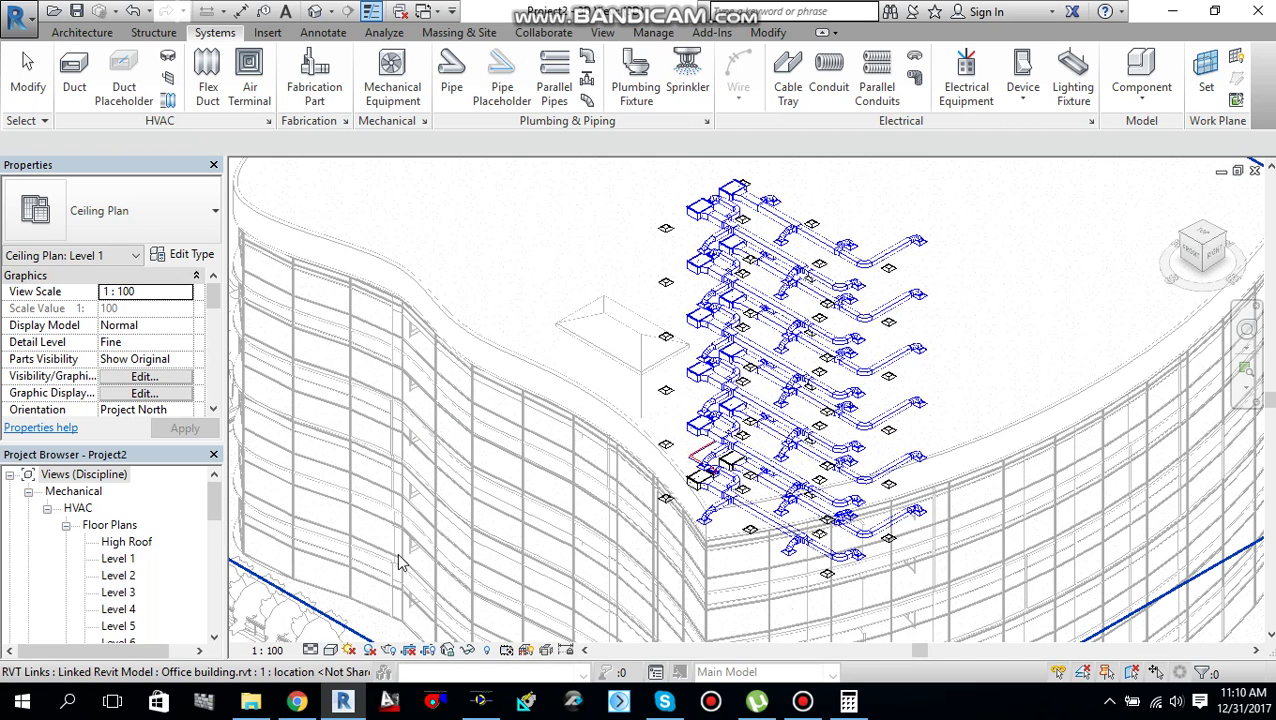
{"action": "left_click", "coordinate": [348, 651]}
{"action": "left_click", "coordinate": [311, 650]}
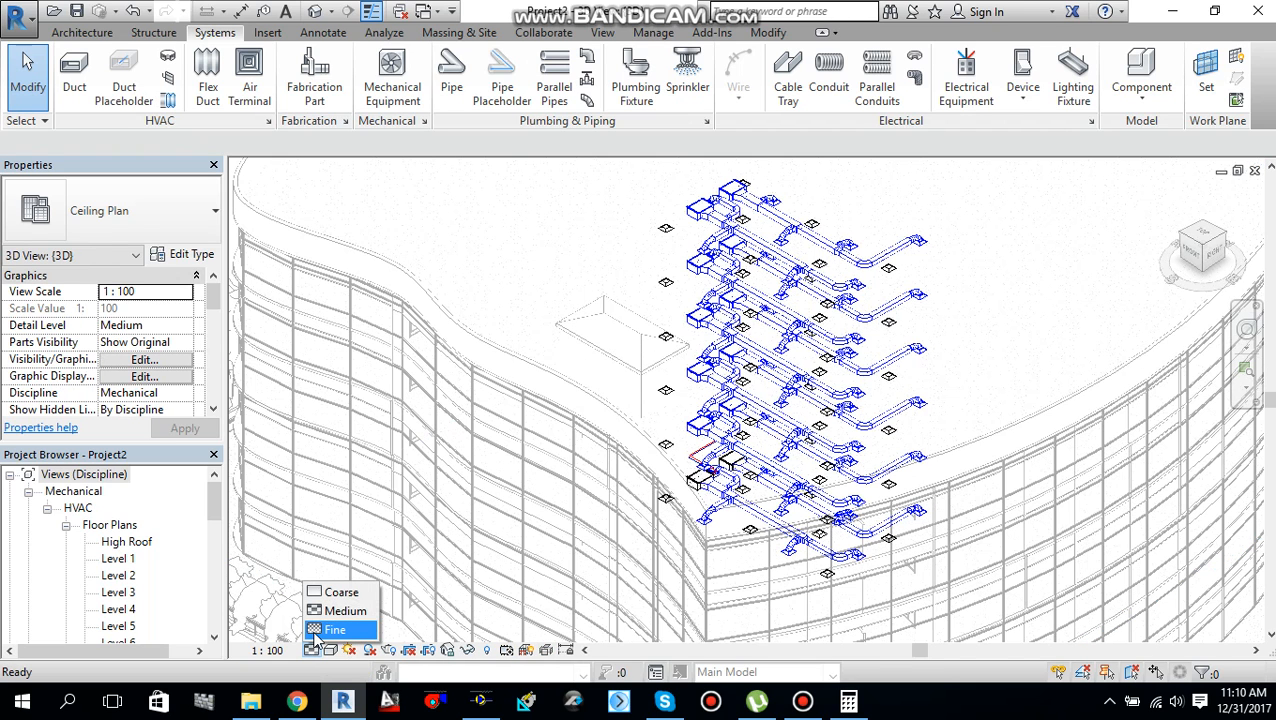
{"action": "left_click", "coordinate": [318, 632]}
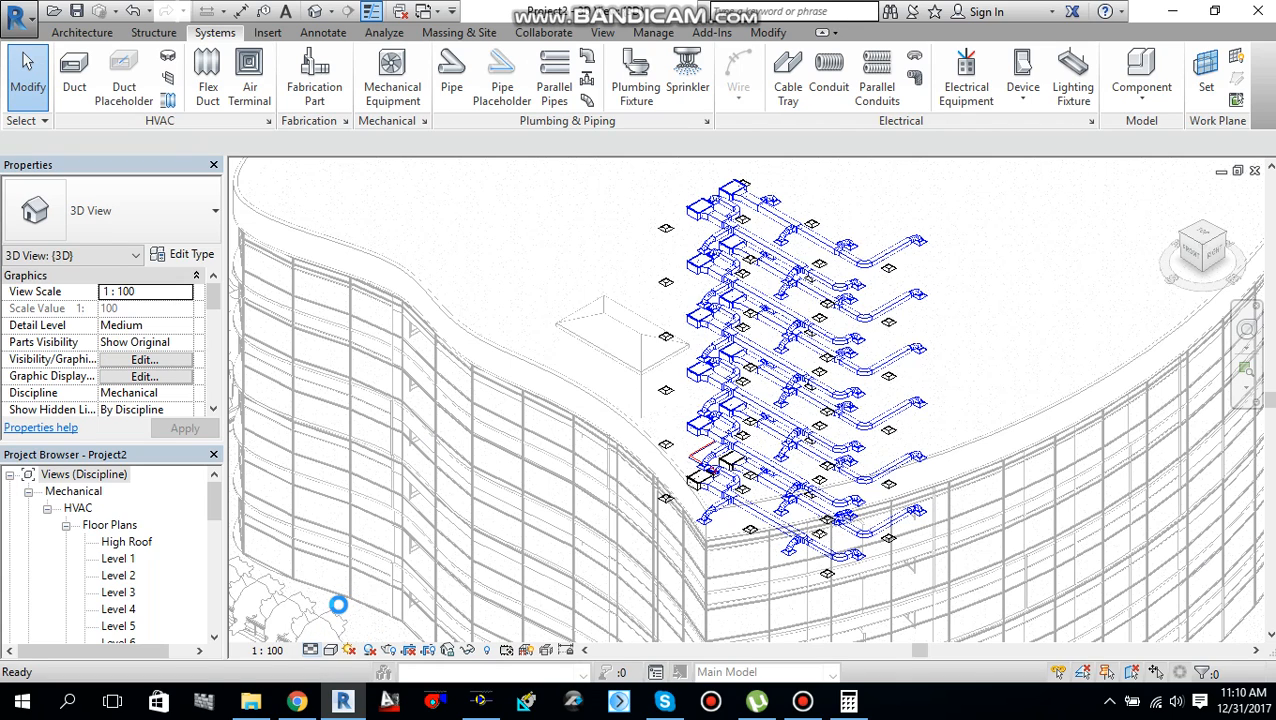
Set the 3D view's visual style to Shaded
{"action": "left_click", "coordinate": [331, 650]}
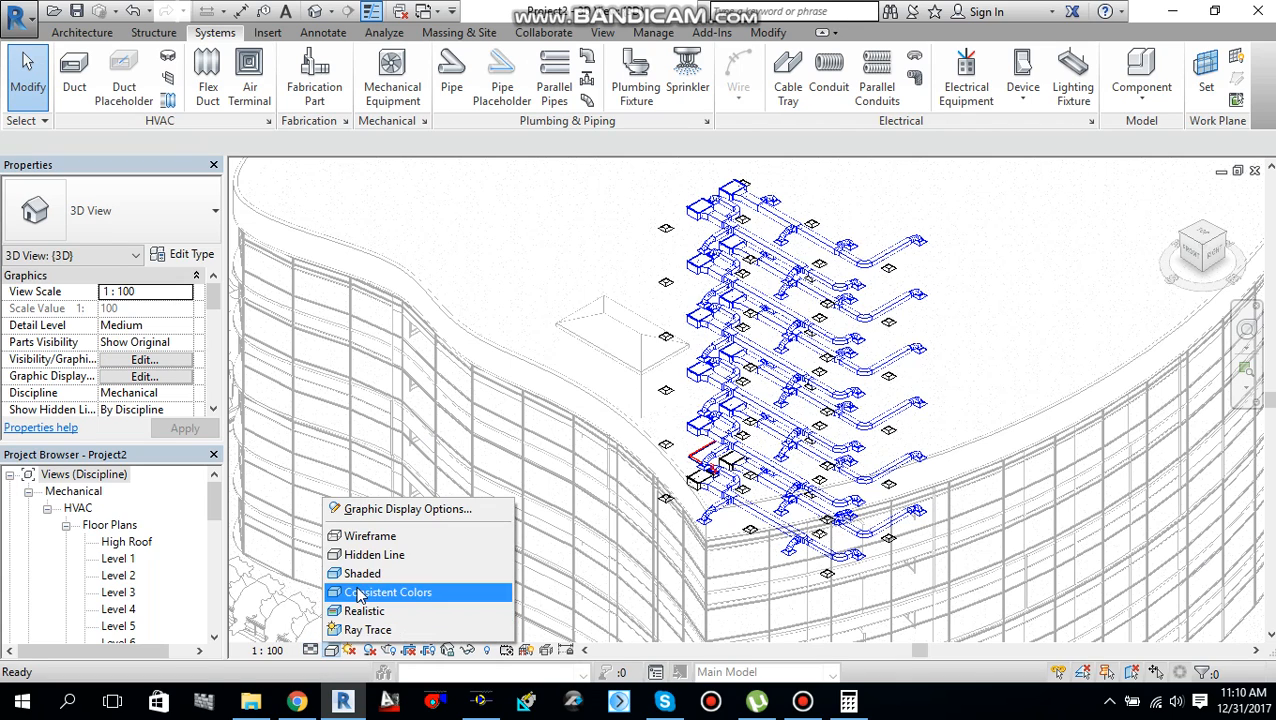
{"action": "left_click", "coordinate": [408, 576]}
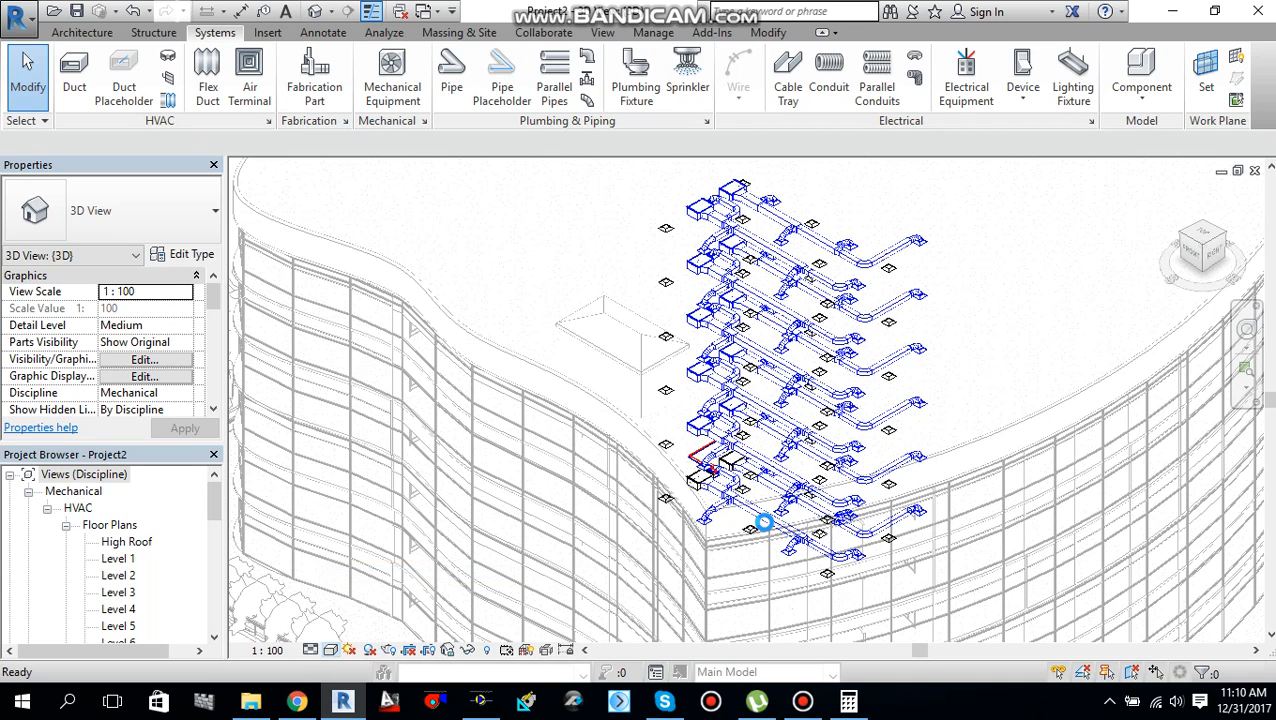
{"action": "scroll", "coordinate": [720, 480], "scroll_direction": "up", "scroll_amount": 8}
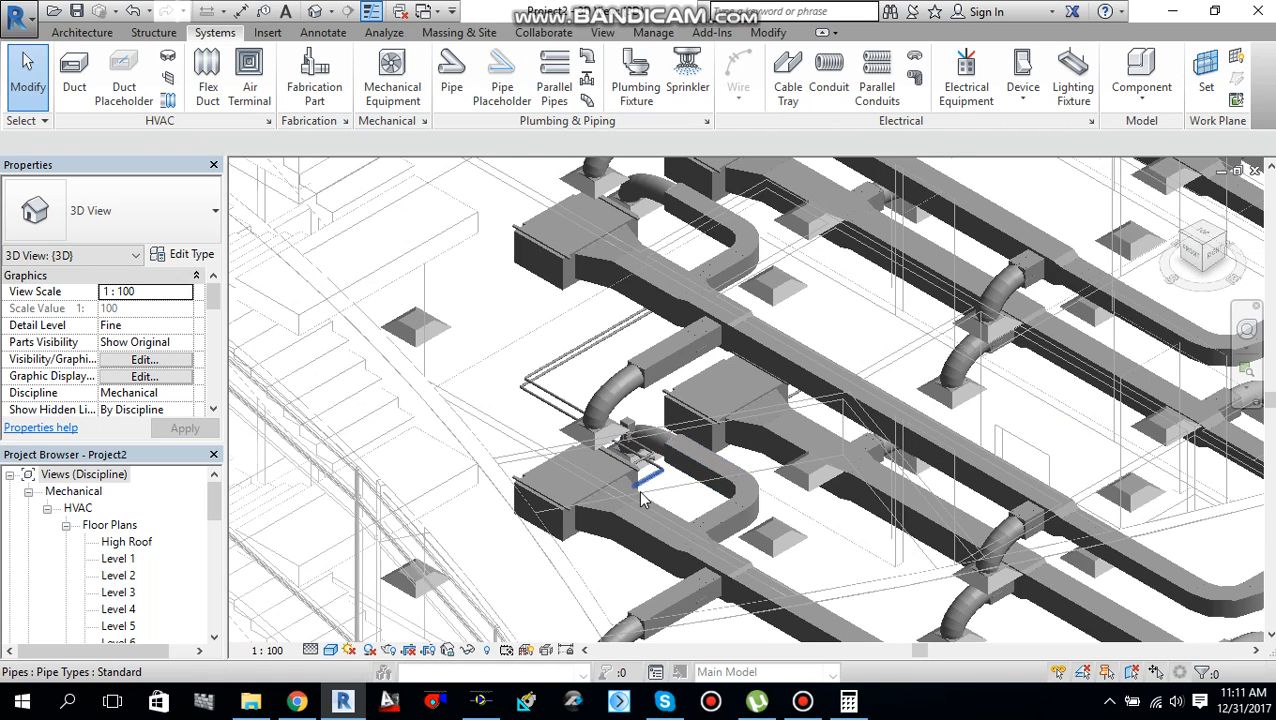
{"action": "scroll", "coordinate": [642, 497], "scroll_direction": "up", "scroll_amount": 6}
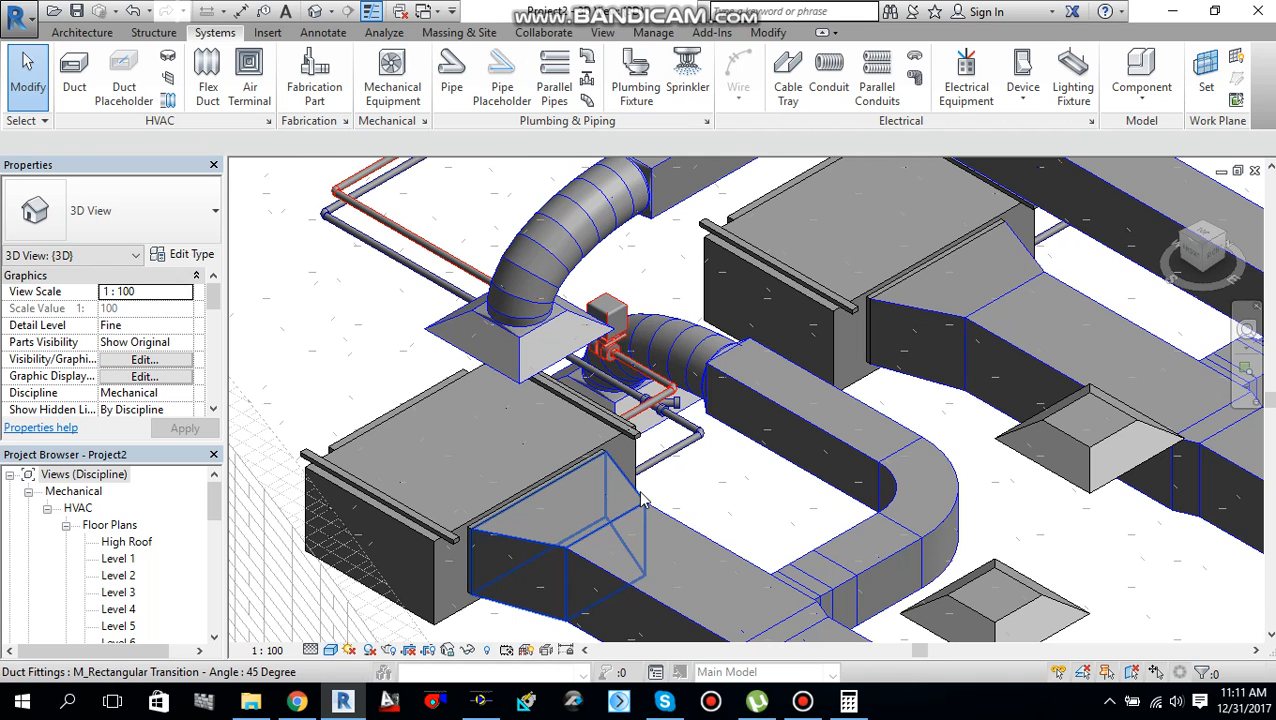
{"action": "left_click", "coordinate": [660, 408]}
{"action": "scroll", "coordinate": [663, 420], "scroll_direction": "up", "scroll_amount": 5}
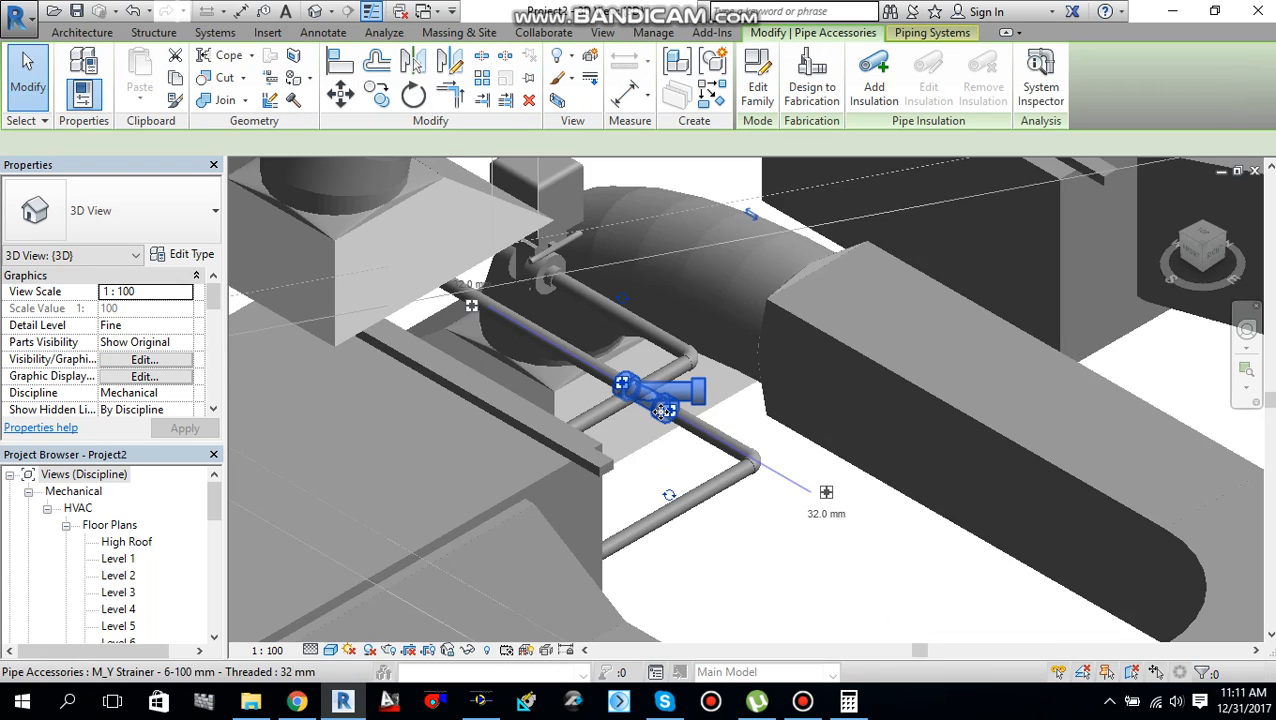
{"action": "key", "text": "shift"}
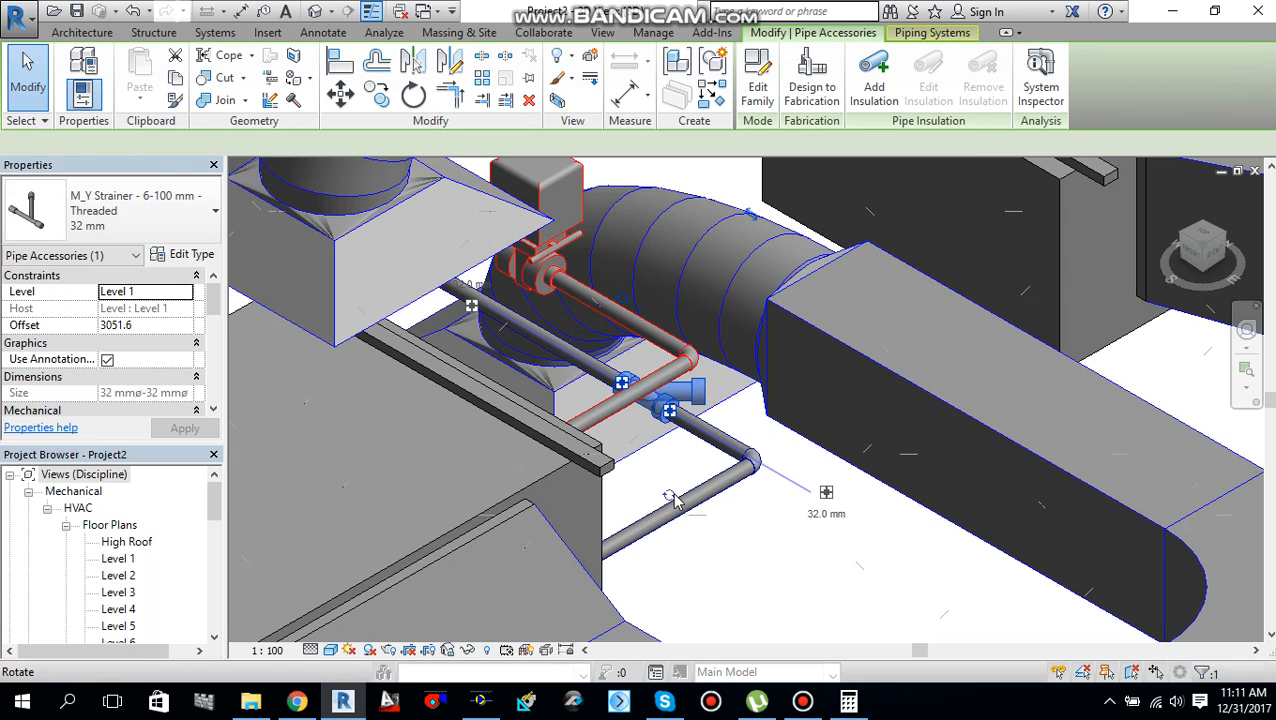
{"action": "left_click", "coordinate": [732, 520]}
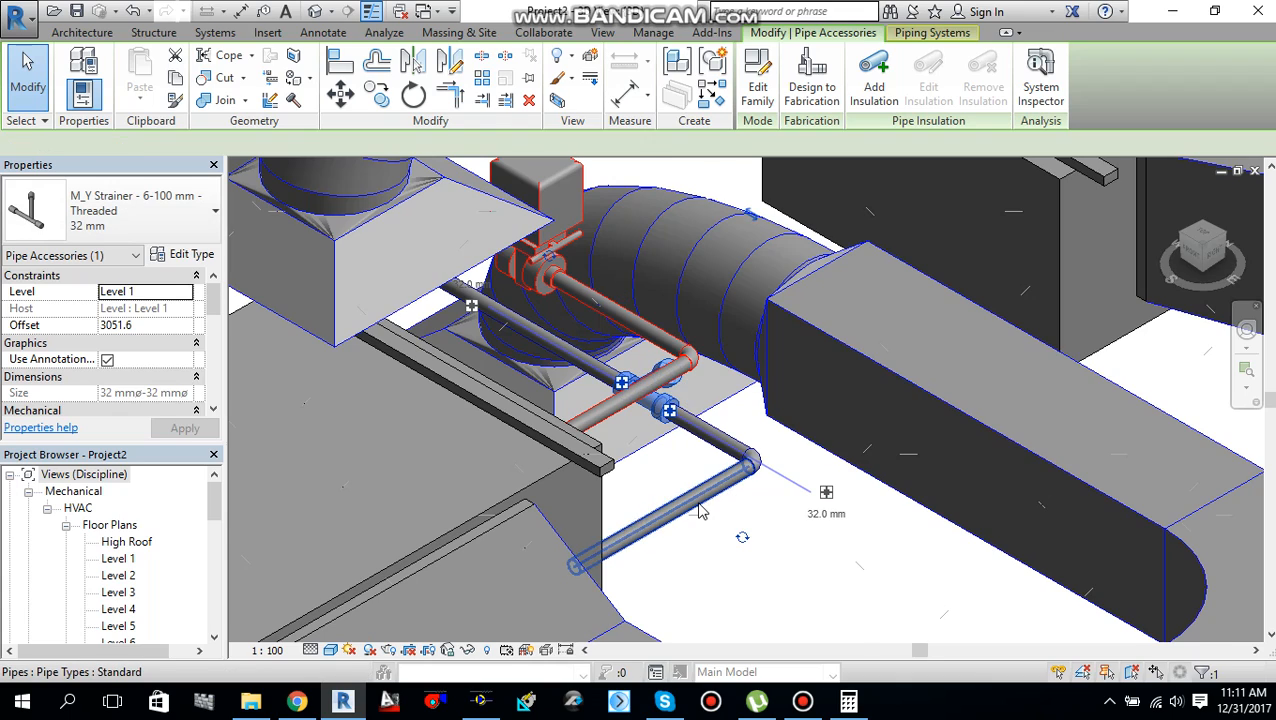
{"action": "scroll", "coordinate": [703, 510], "scroll_direction": "down", "scroll_amount": 3}
{"action": "scroll", "coordinate": [703, 510], "scroll_direction": "down", "scroll_amount": 3}
{"action": "scroll", "coordinate": [703, 510], "scroll_direction": "down", "scroll_amount": 2}
{"action": "scroll", "coordinate": [703, 510], "scroll_direction": "down", "scroll_amount": 3}
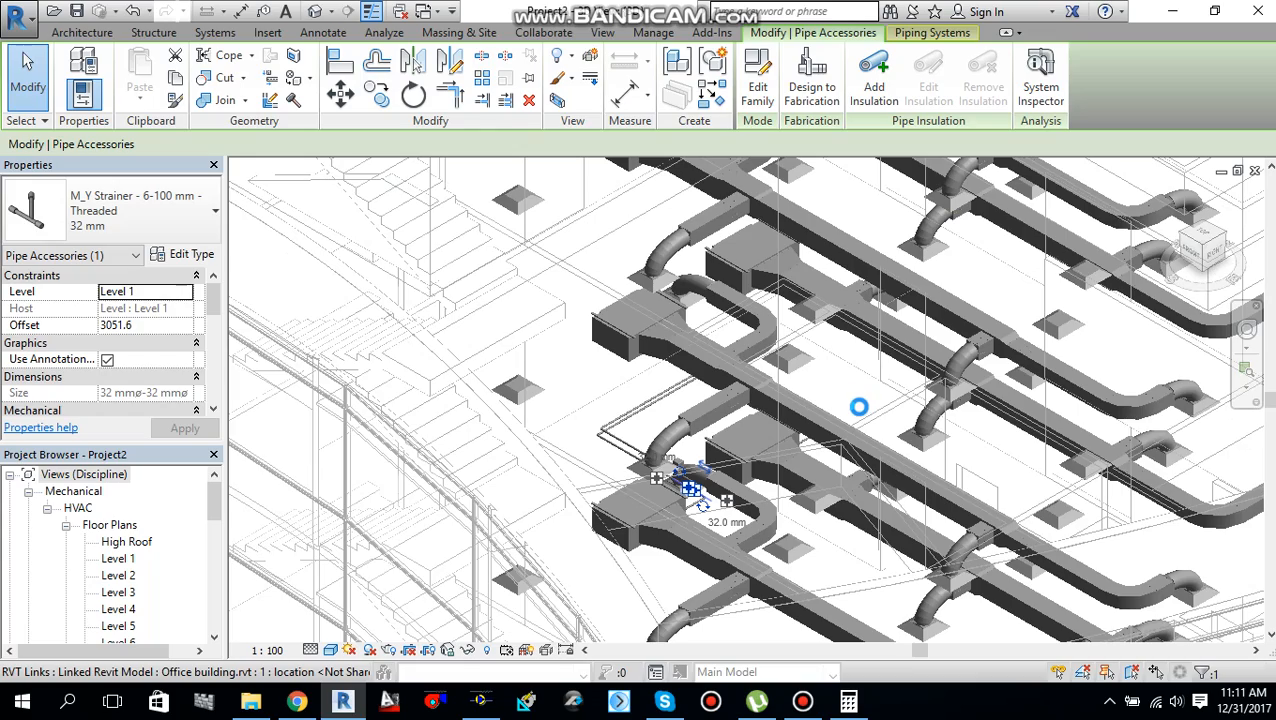
{"action": "middle_click_drag", "start_coordinate": [859, 420], "coordinate": [835, 460]}
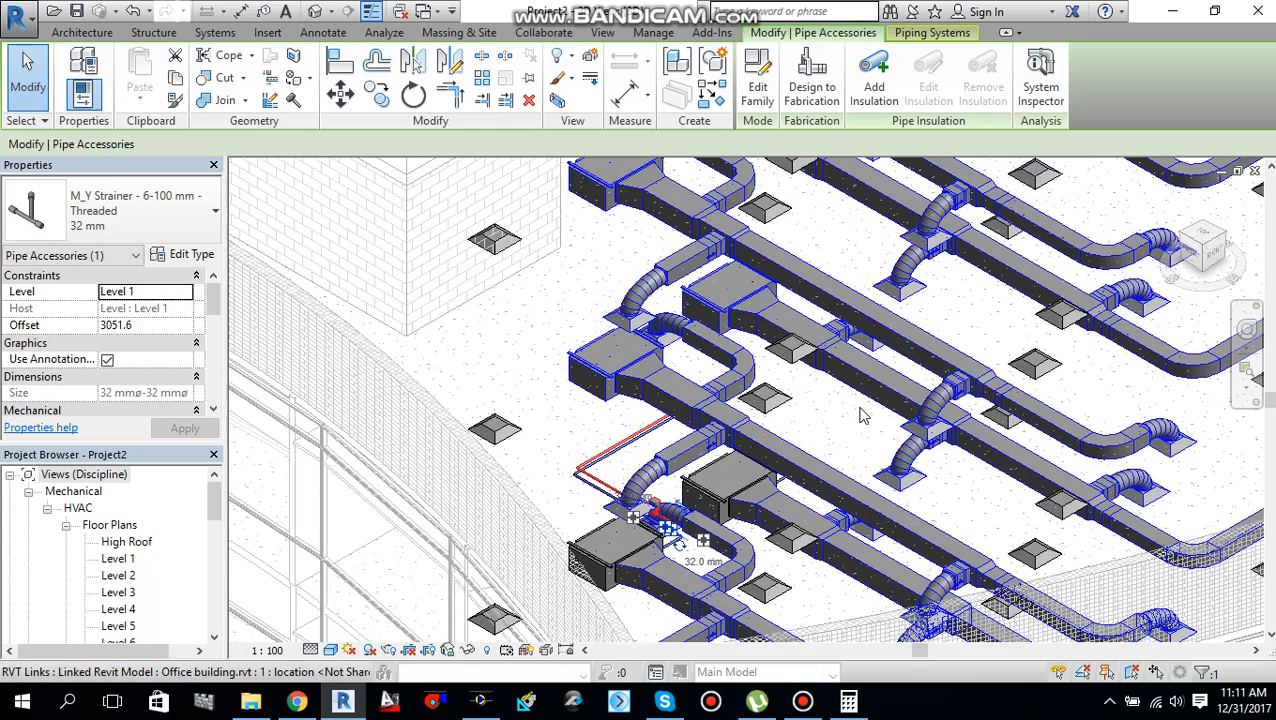
{"action": "scroll", "coordinate": [820, 467], "scroll_direction": "down", "scroll_amount": 1}
{"action": "scroll", "coordinate": [814, 510], "scroll_direction": "down", "scroll_amount": 1}
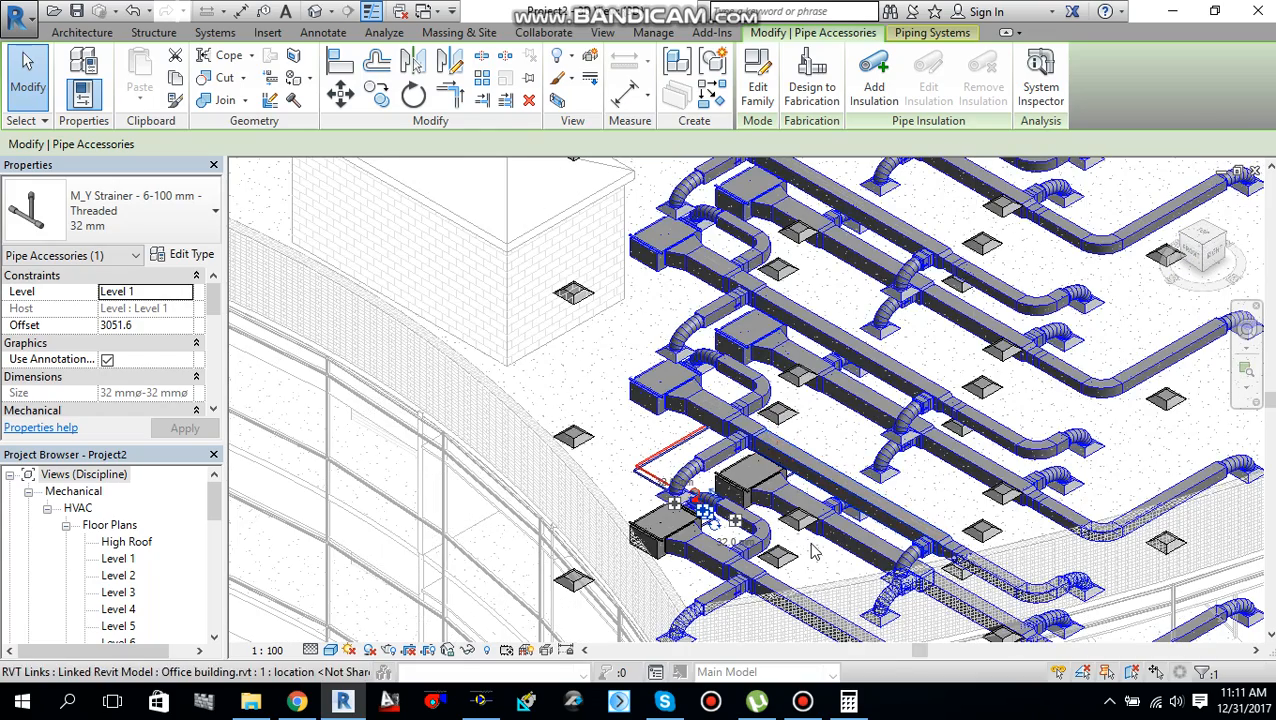
{"action": "scroll", "coordinate": [815, 552], "scroll_direction": "up", "scroll_amount": 5}
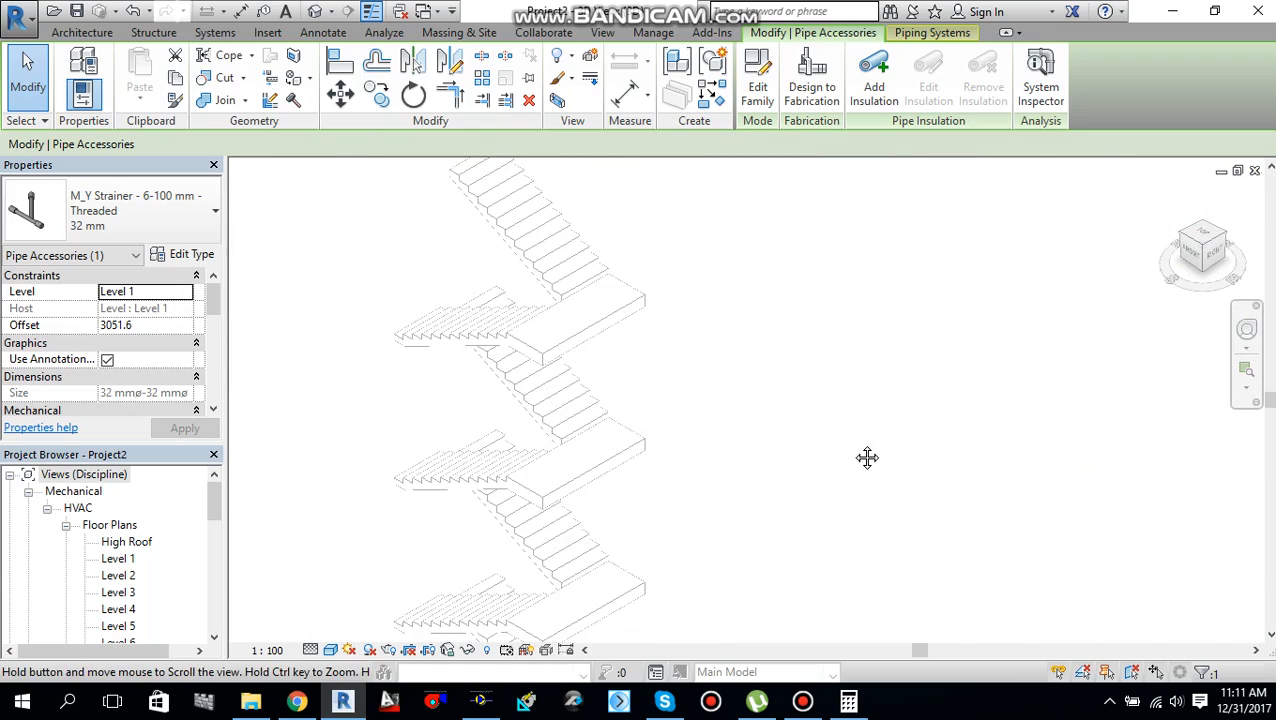
{"action": "middle_click_drag", "start_coordinate": [862, 460], "coordinate": [867, 457]}
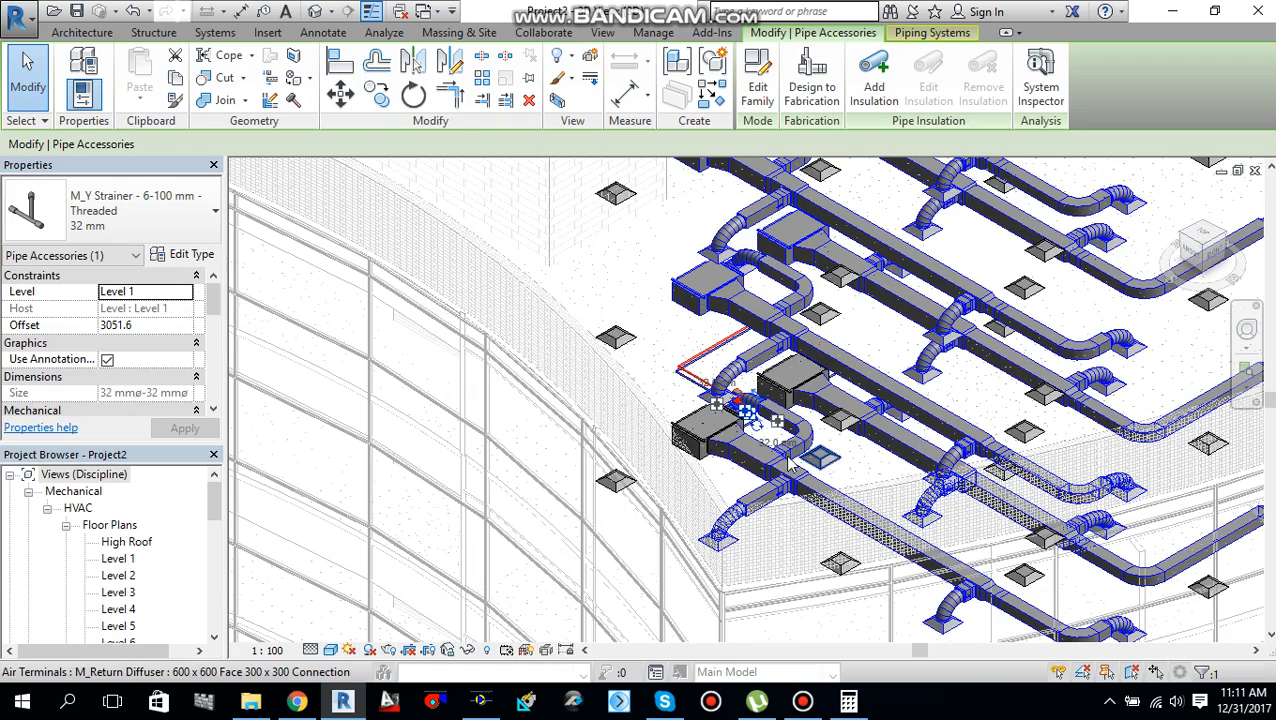
{"action": "mouse_move", "coordinate": [750, 472]}
{"action": "middle_mouse_down", "text": "shift"}
{"action": "mouse_move", "coordinate": [810, 485]}
{"action": "mouse_move", "coordinate": [890, 460]}
{"action": "middle_mouse_up", "text": "shift"}
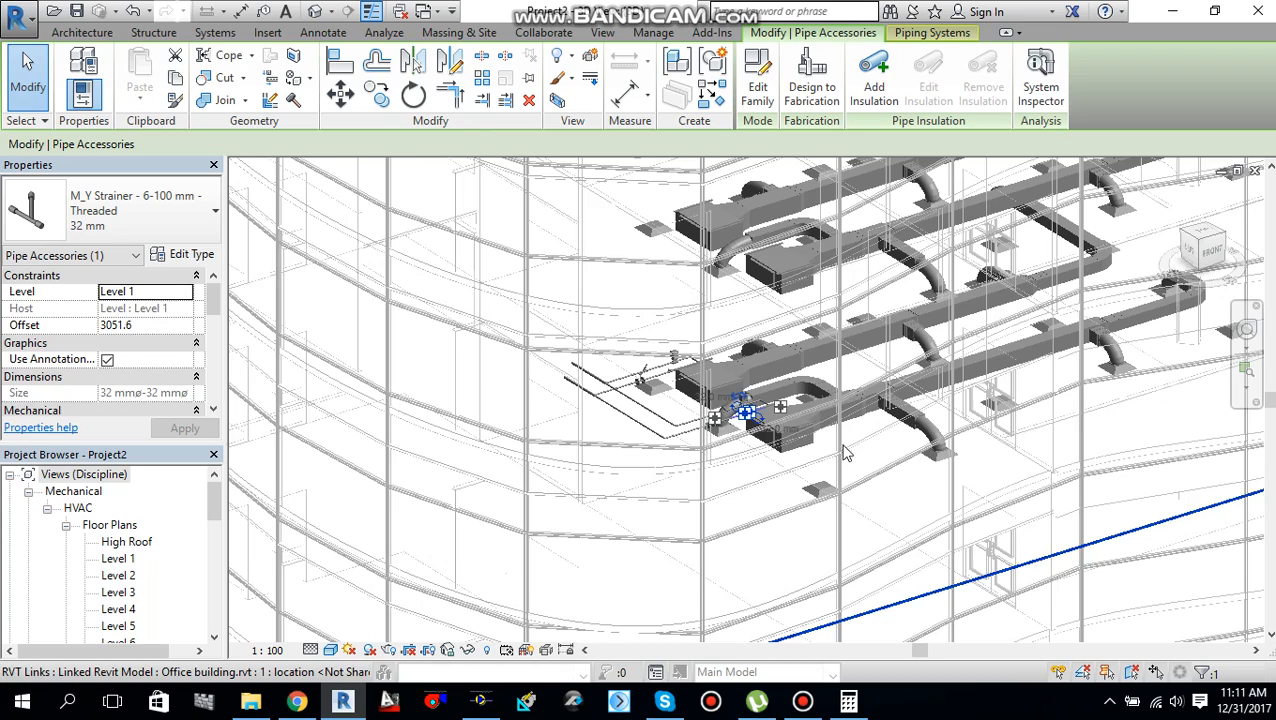
{"action": "scroll", "coordinate": [665, 360], "scroll_direction": "up", "scroll_amount": 5}
{"action": "scroll", "coordinate": [666, 360], "scroll_direction": "up", "scroll_amount": 3}
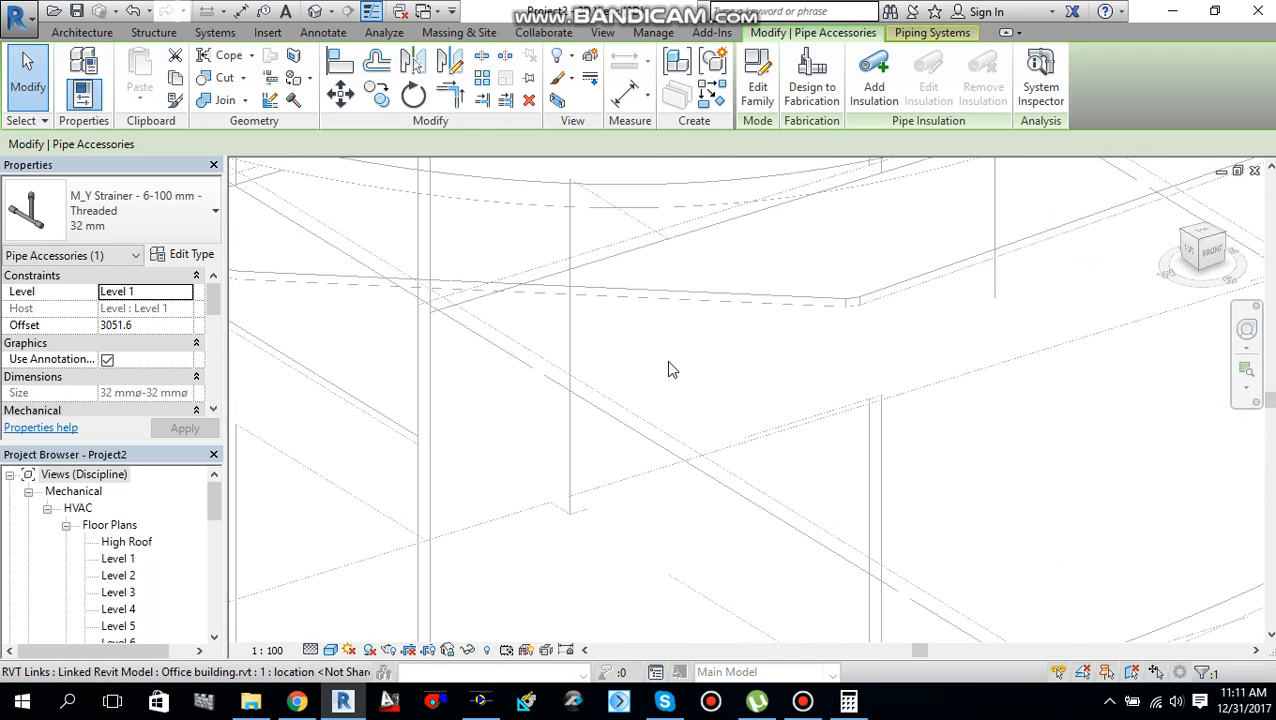
Rotate the first Y strainer in 3D until its branch points downward
{"action": "left_click", "coordinate": [666, 360]}
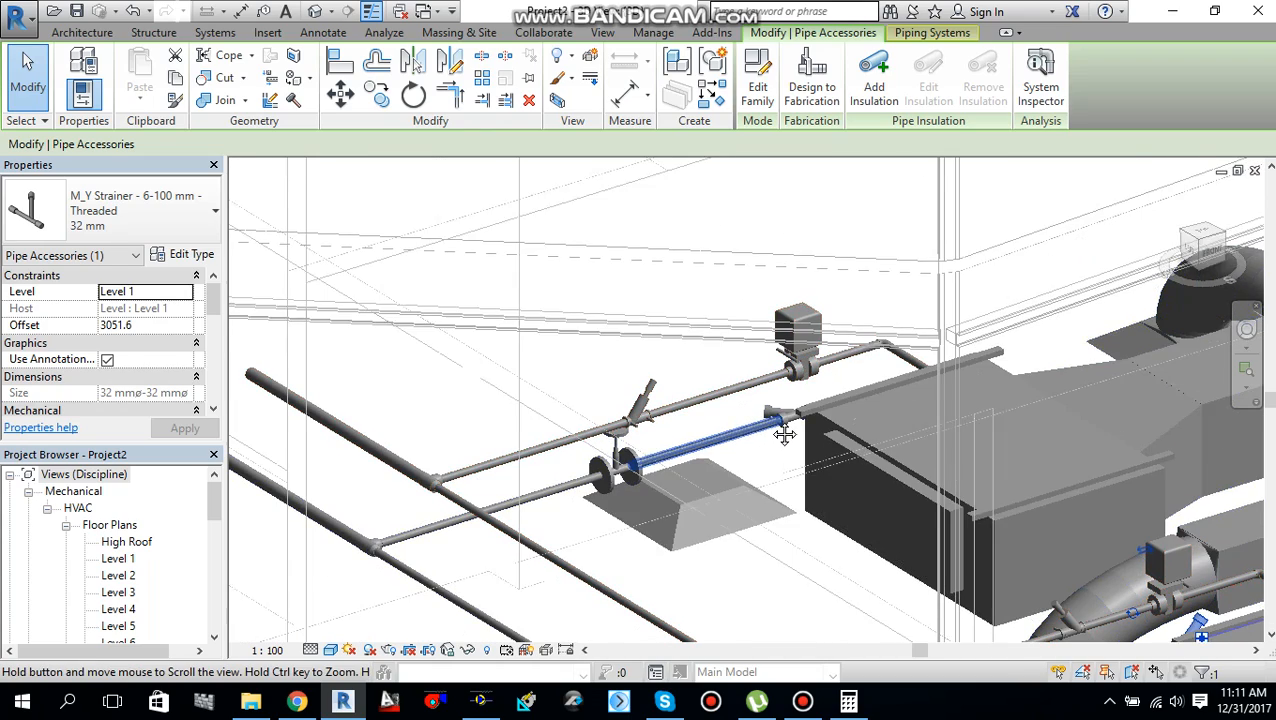
{"action": "middle_click_drag", "start_coordinate": [770, 430], "coordinate": [781, 419]}
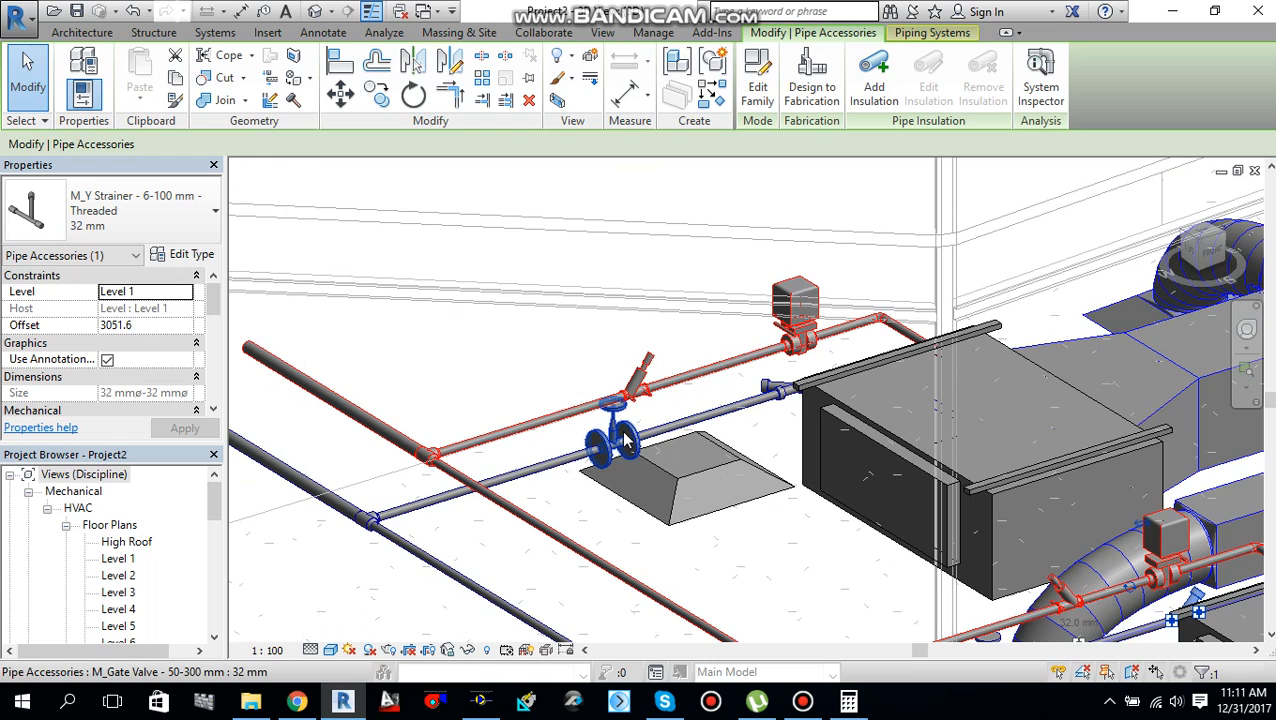
{"action": "scroll", "coordinate": [645, 402], "scroll_direction": "up", "scroll_amount": 2}
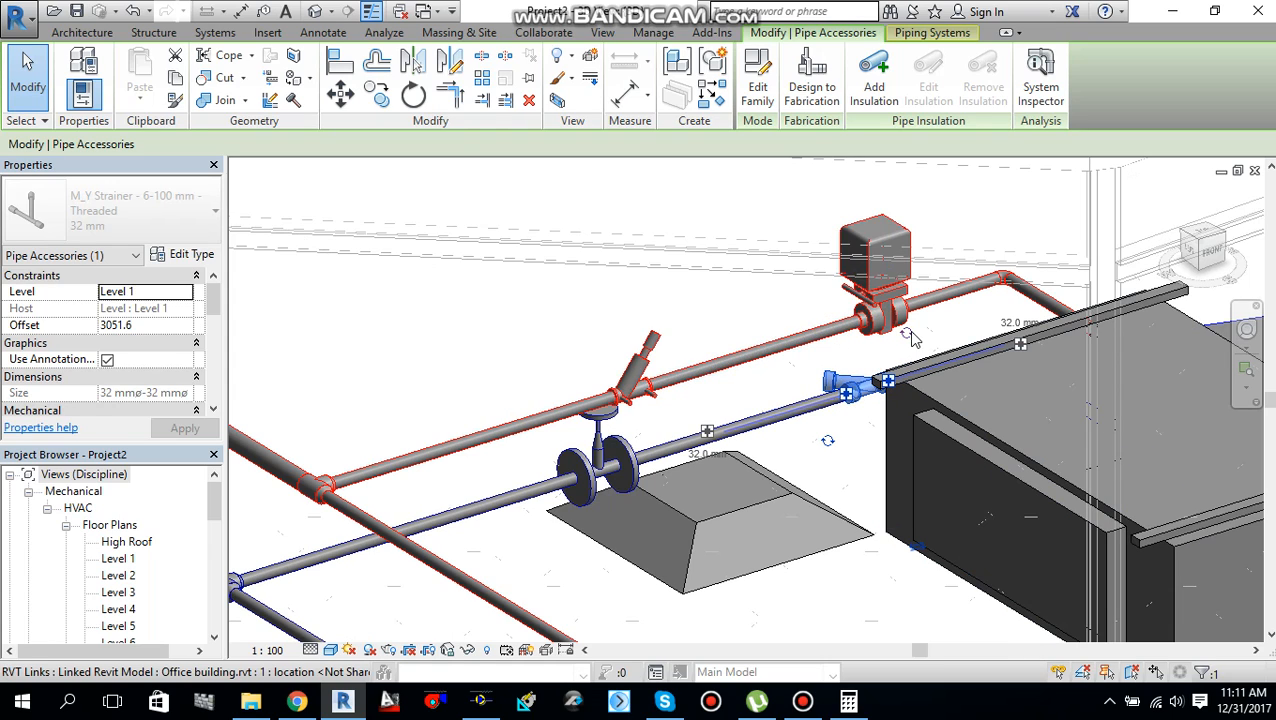
{"action": "left_click", "coordinate": [908, 330]}
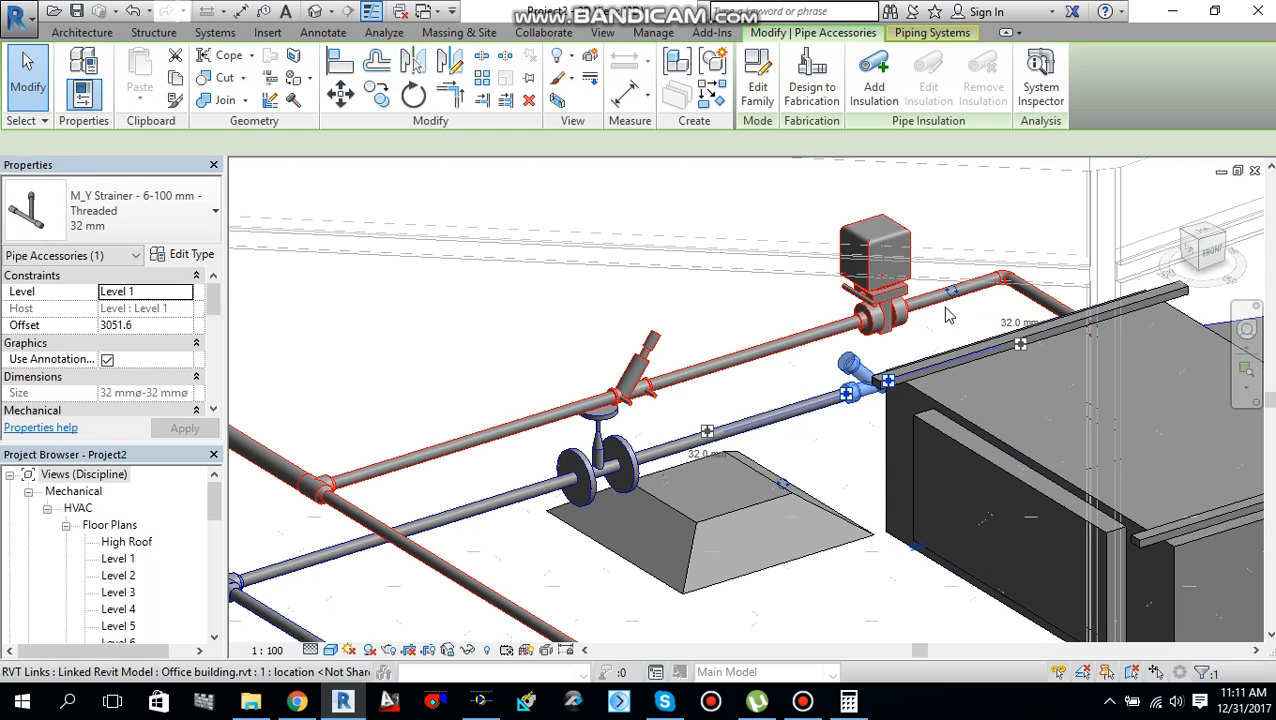
{"action": "left_click", "coordinate": [851, 427]}
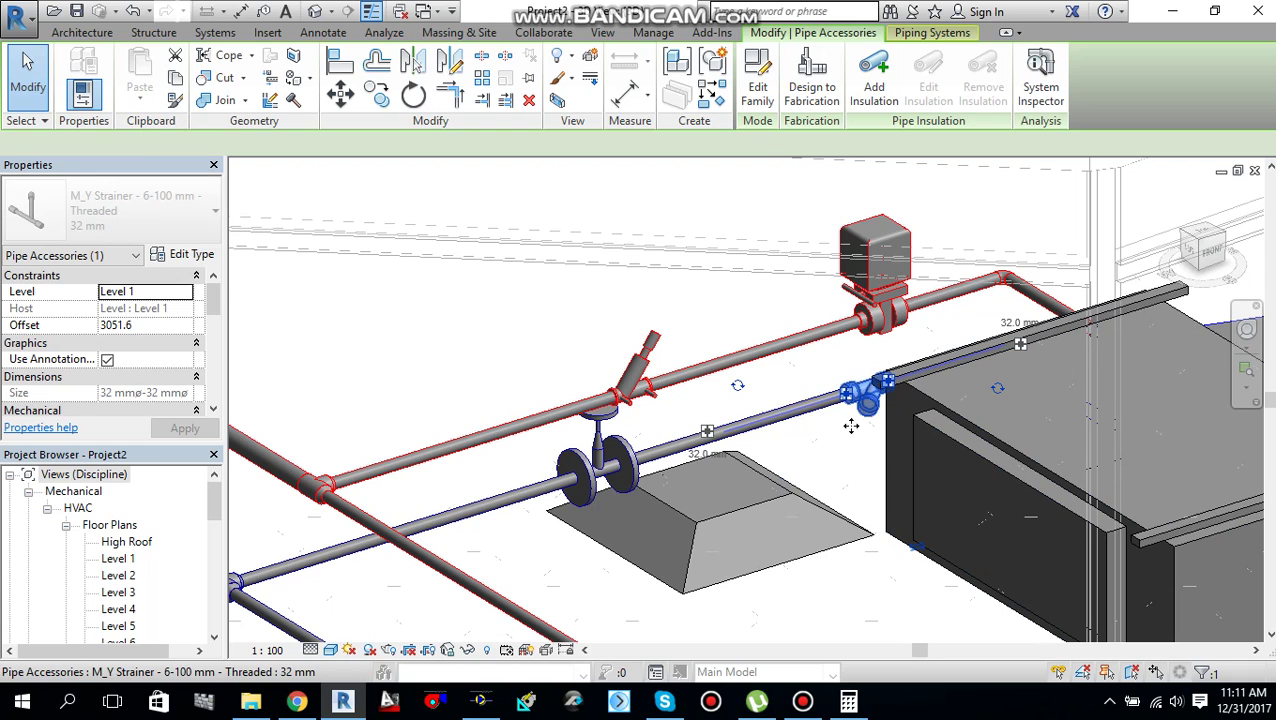
{"action": "left_click", "coordinate": [845, 480]}
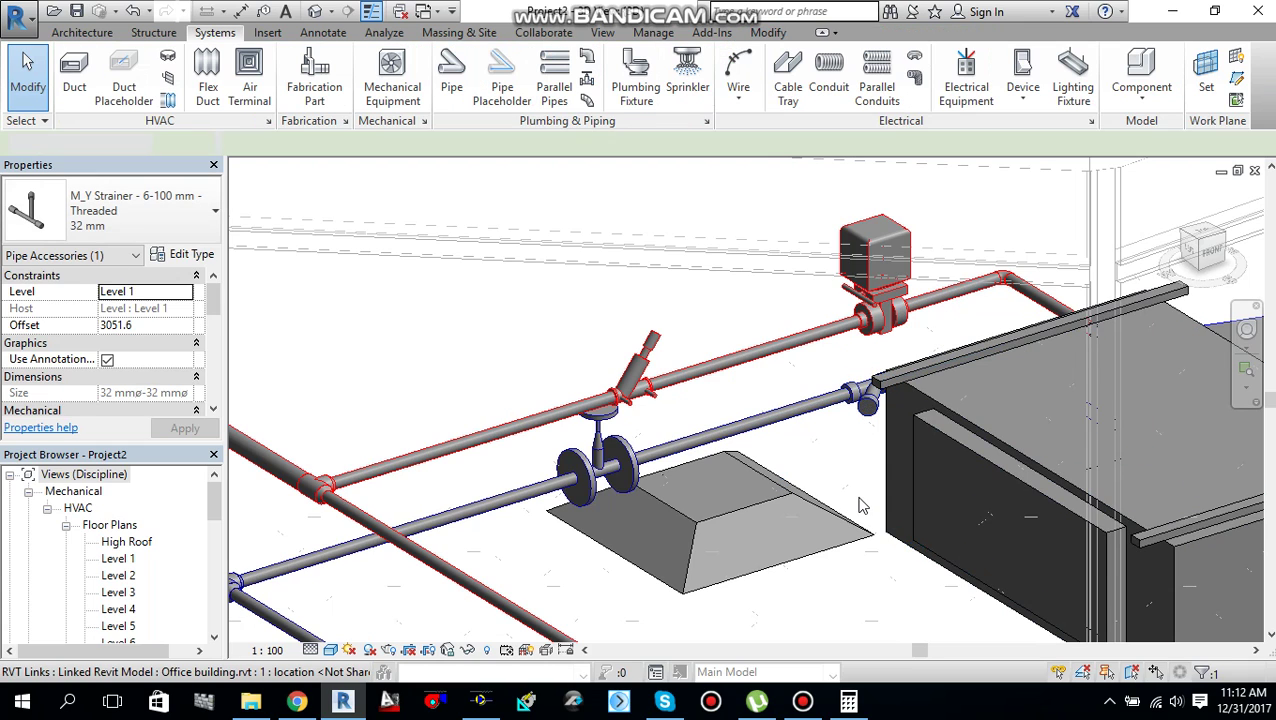
Flip the second Y strainer's branch up and back down, then deselect it
{"action": "left_click", "coordinate": [870, 400]}
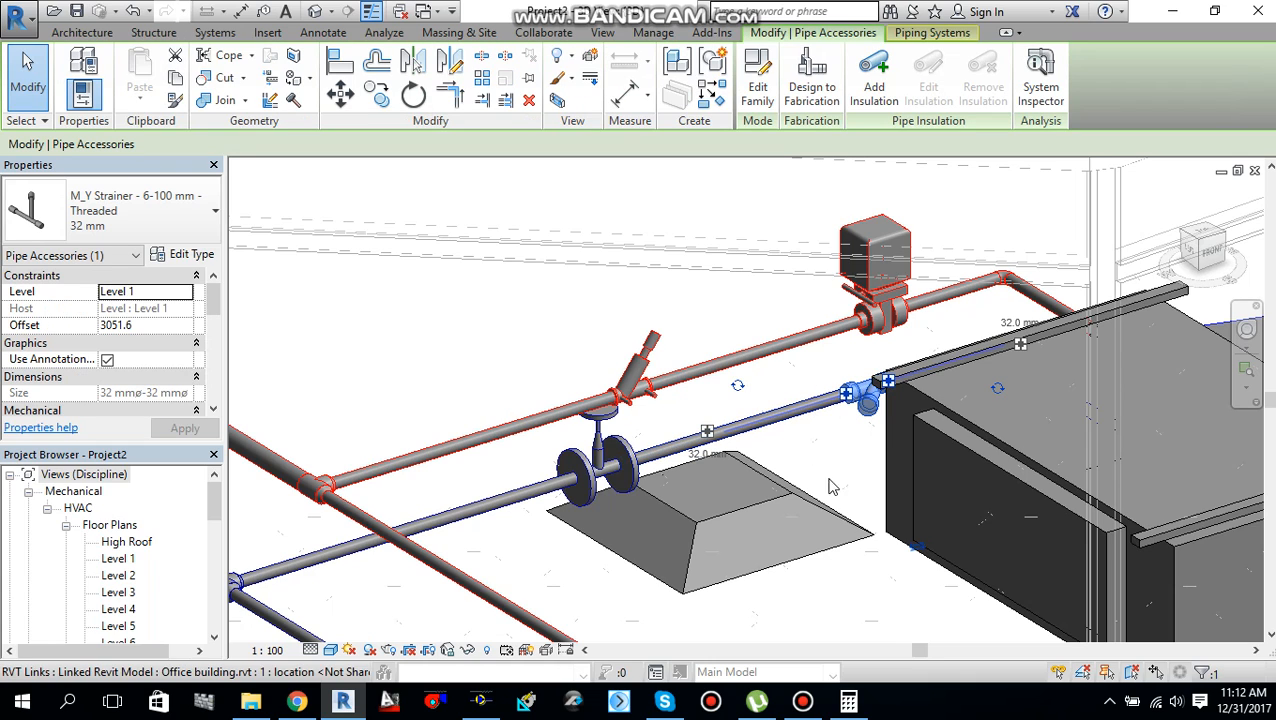
{"action": "left_click", "coordinate": [738, 387]}
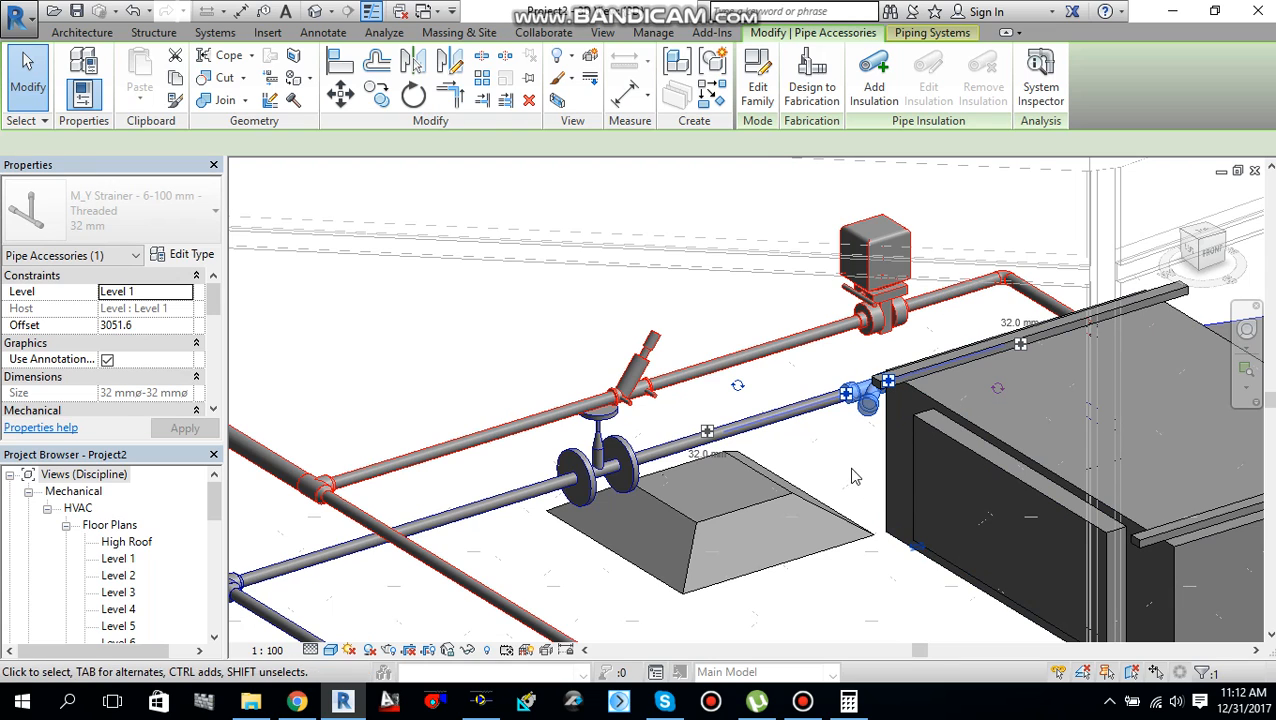
{"action": "left_click", "coordinate": [826, 464]}
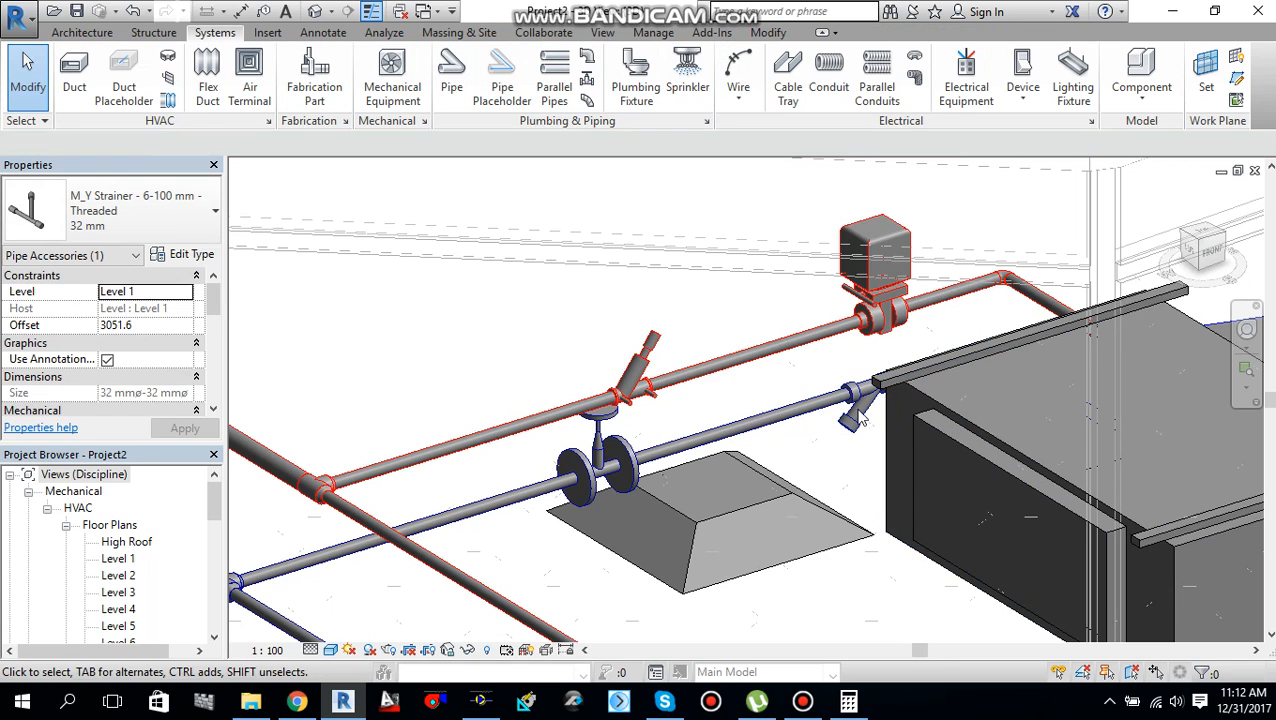
{"action": "left_click", "coordinate": [826, 464]}
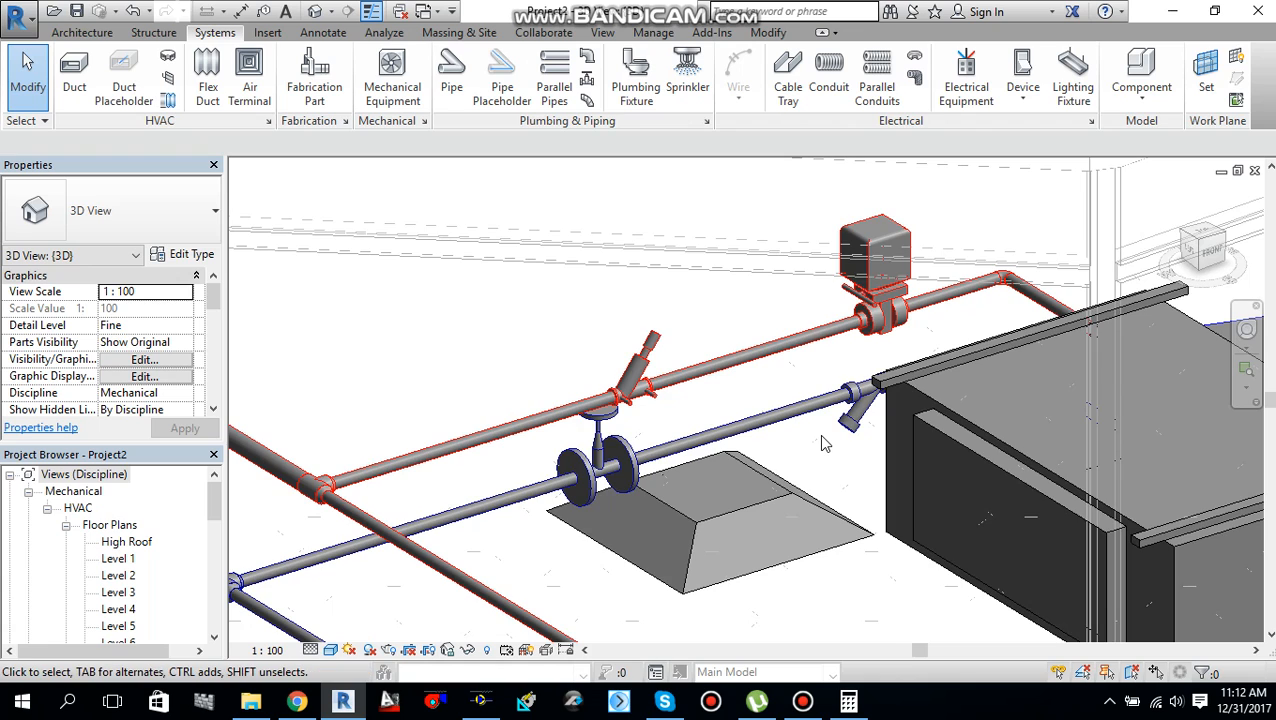
{"action": "scroll", "coordinate": [818, 434], "scroll_direction": "down", "scroll_amount": 2}
{"action": "scroll", "coordinate": [750, 488], "scroll_direction": "down", "scroll_amount": 1}
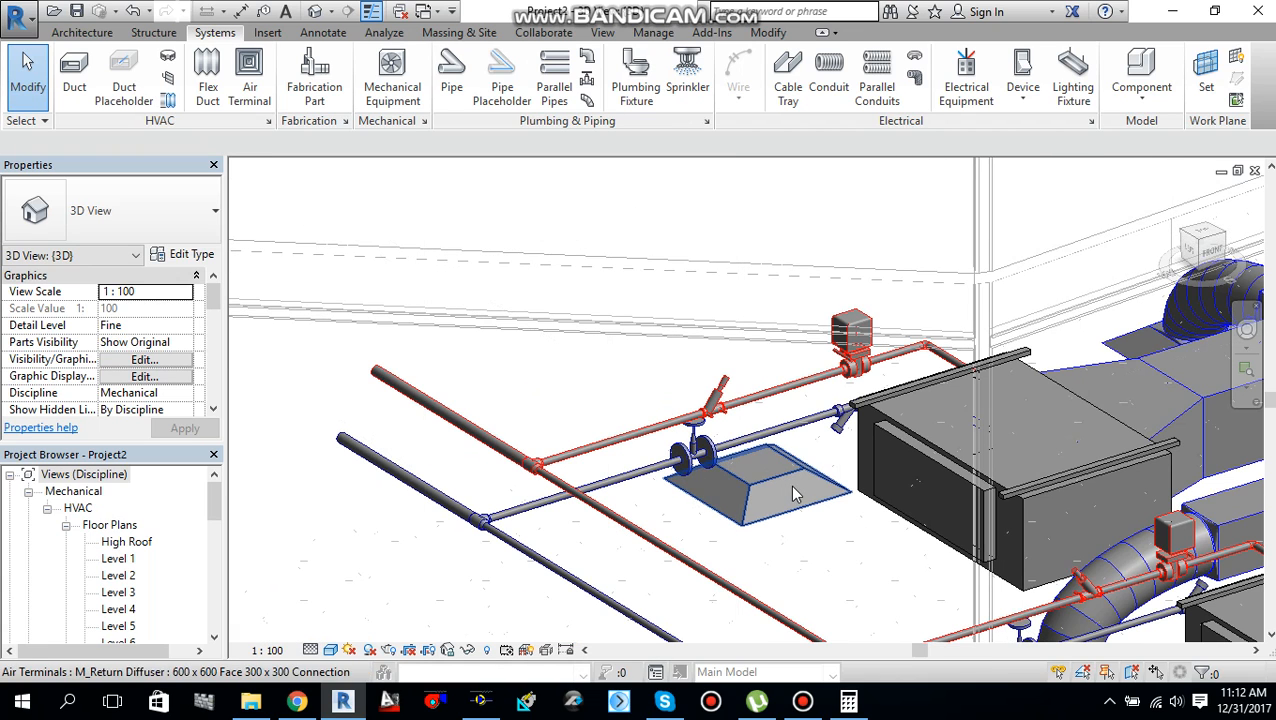
Zoom to fit the model (ZF) and switch back to the Level 1 ceiling plan
{"action": "key", "text": "z"}
{"action": "key", "text": "f"}
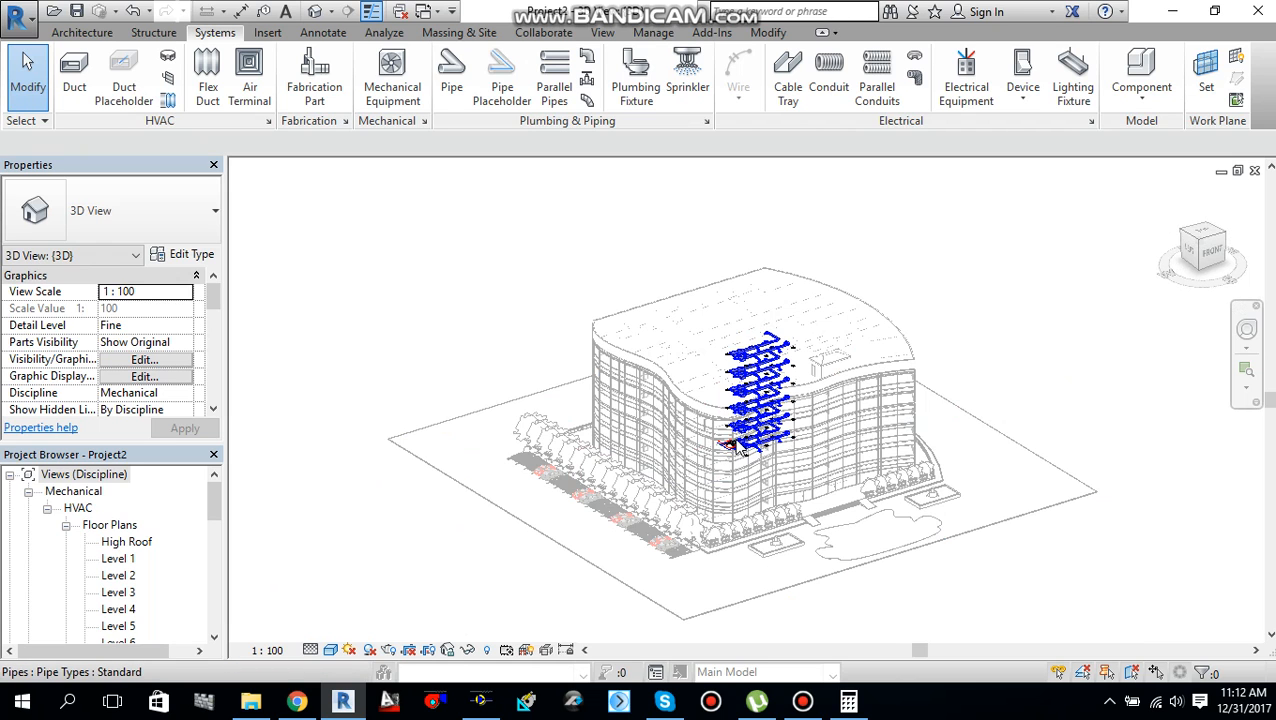
{"action": "scroll", "coordinate": [738, 448], "scroll_direction": "up", "scroll_amount": 3}
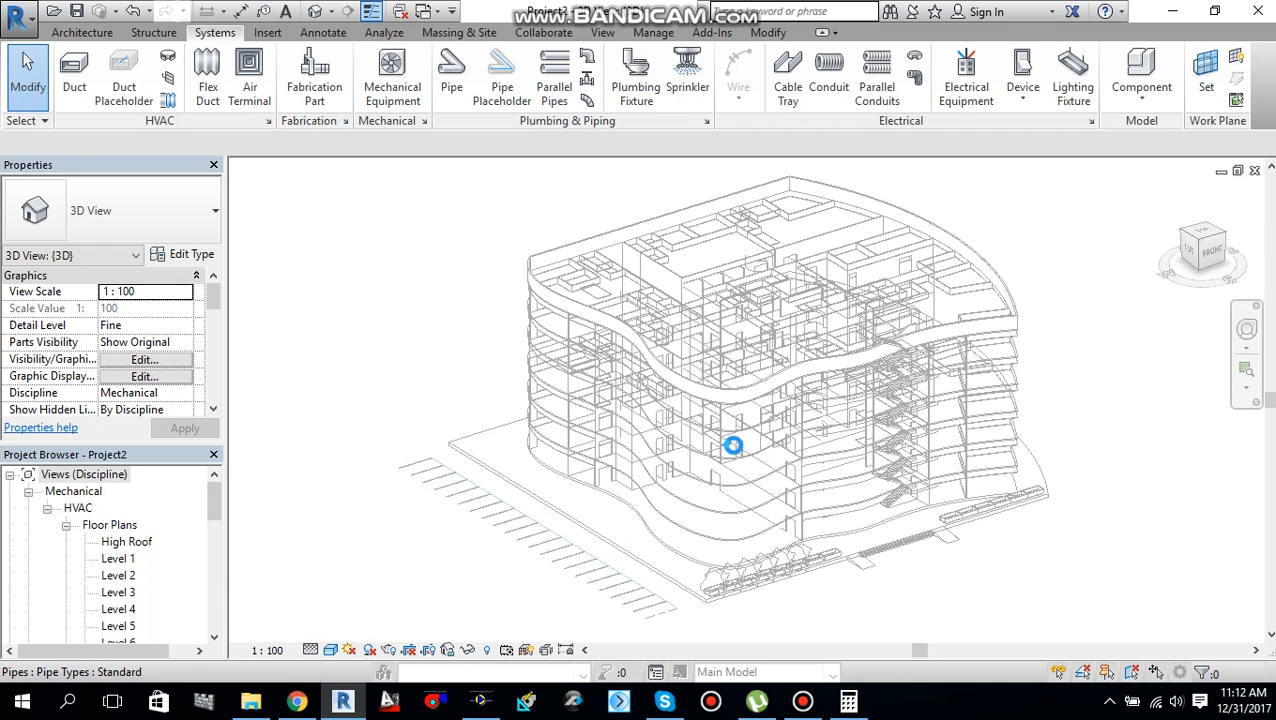
{"action": "scroll", "coordinate": [738, 450], "scroll_direction": "up", "scroll_amount": 5}
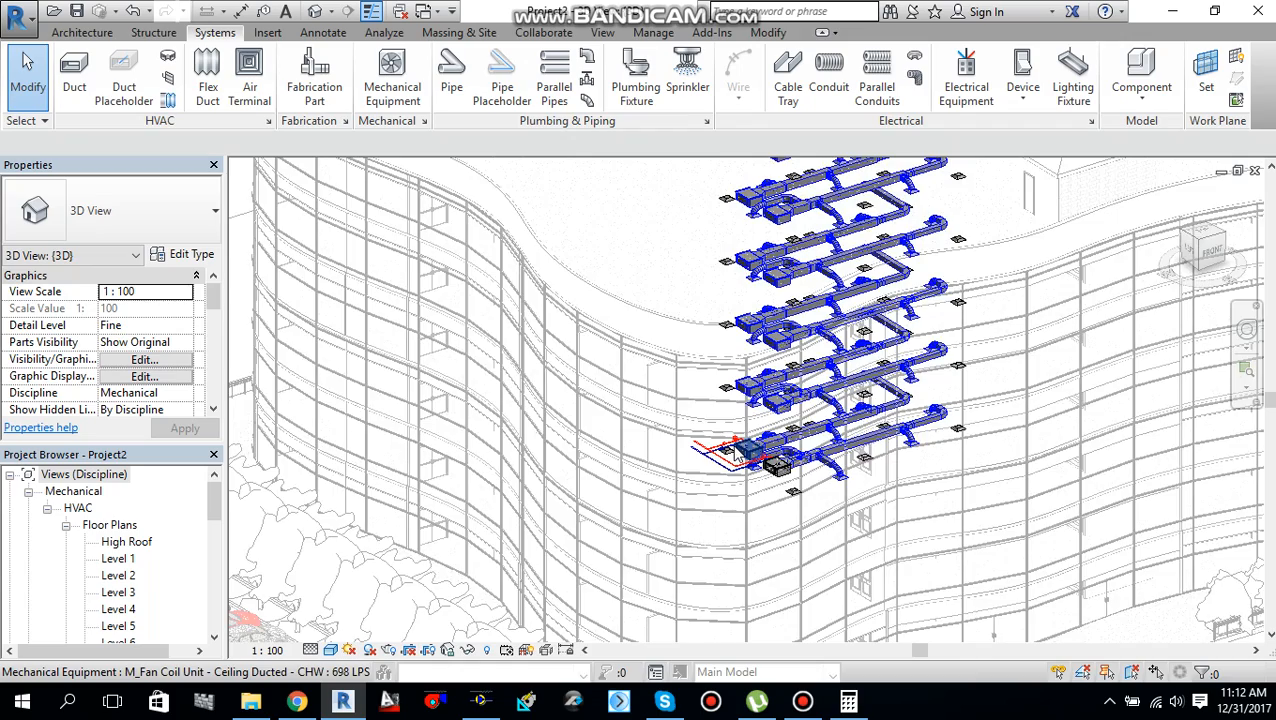
{"action": "scroll", "coordinate": [738, 450], "scroll_direction": "up", "scroll_amount": 5}
{"action": "scroll", "coordinate": [738, 450], "scroll_direction": "up", "scroll_amount": 4}
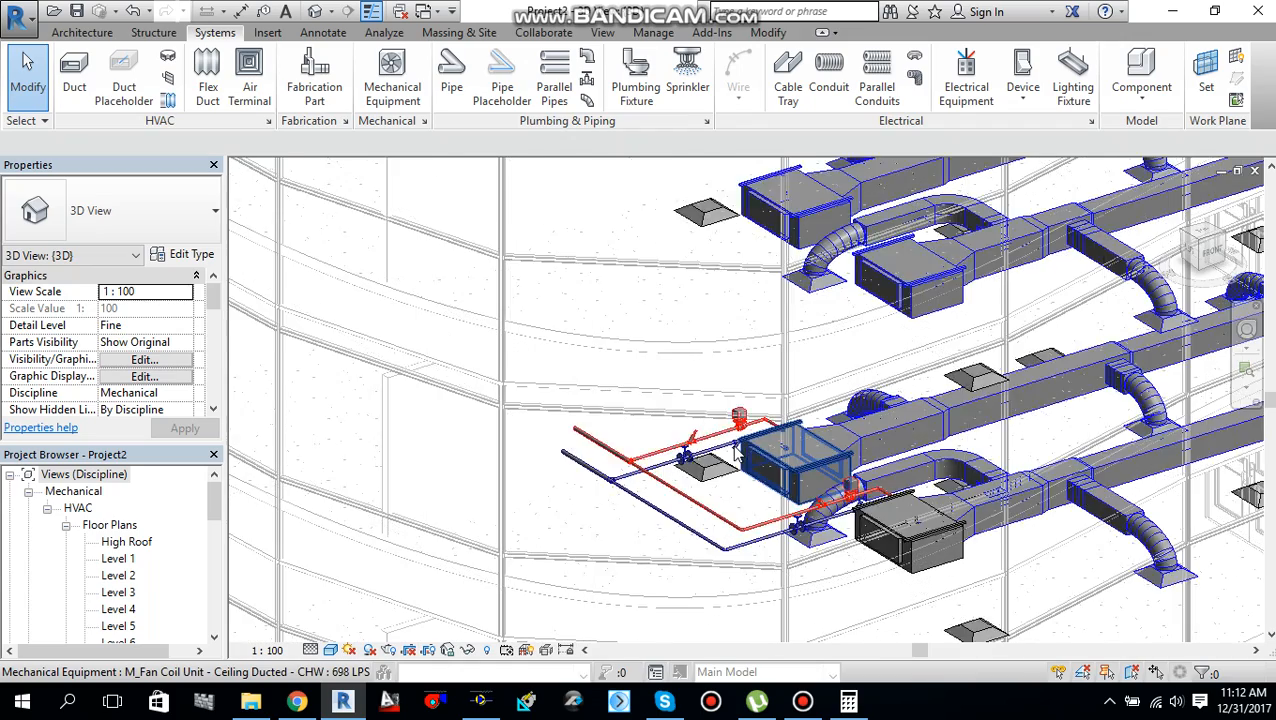
{"action": "scroll", "coordinate": [738, 450], "scroll_direction": "up", "scroll_amount": 3}
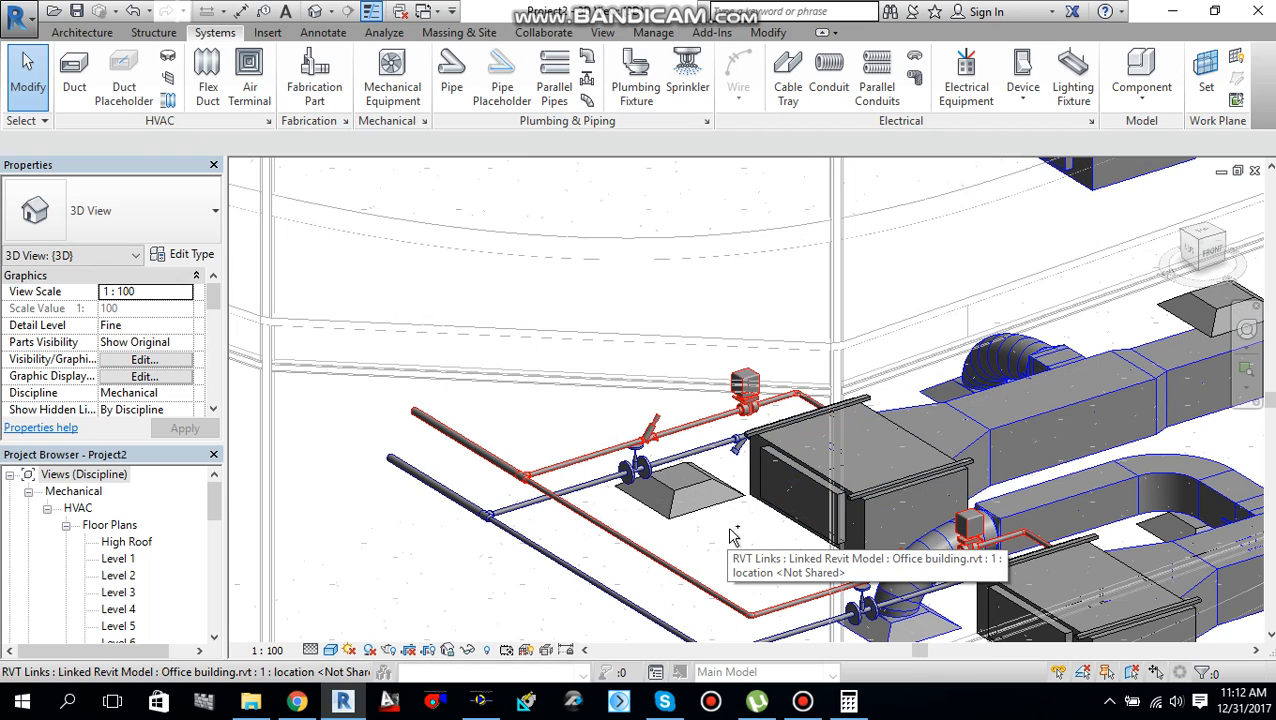
{"action": "key", "text": "ctrl+Tab"}
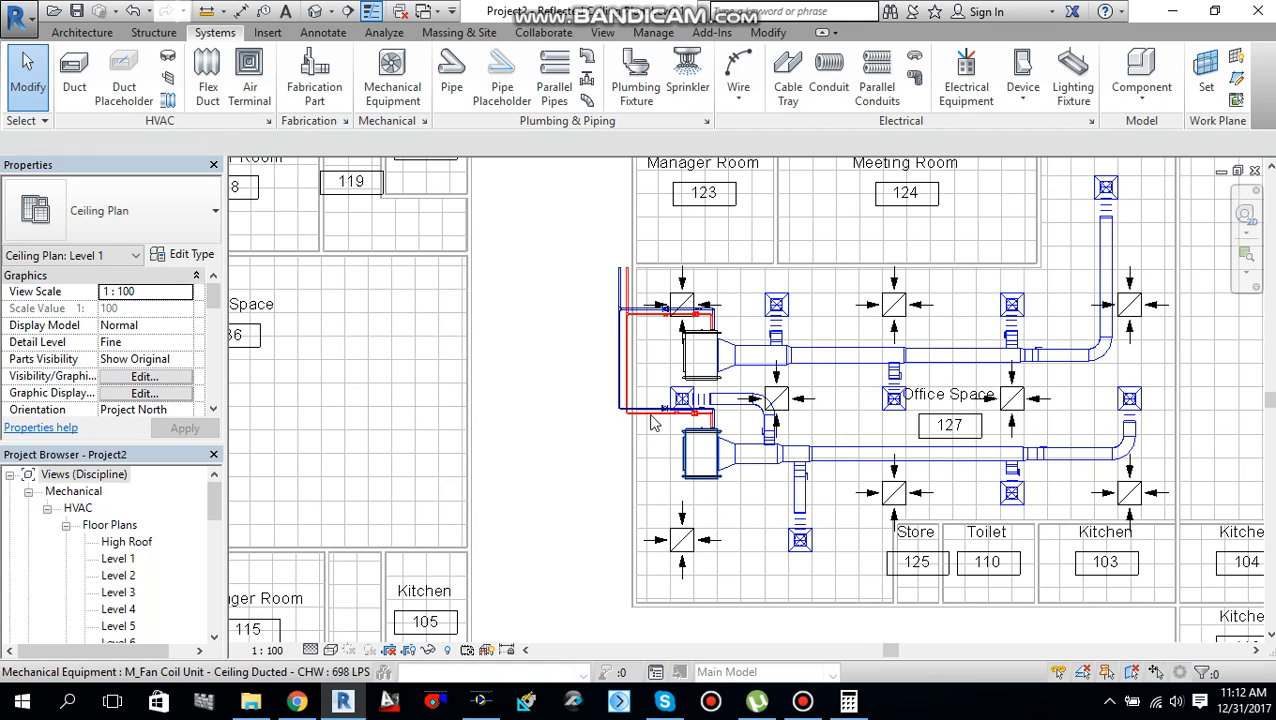
{"action": "scroll", "coordinate": [640, 415], "scroll_direction": "up", "scroll_amount": 4}
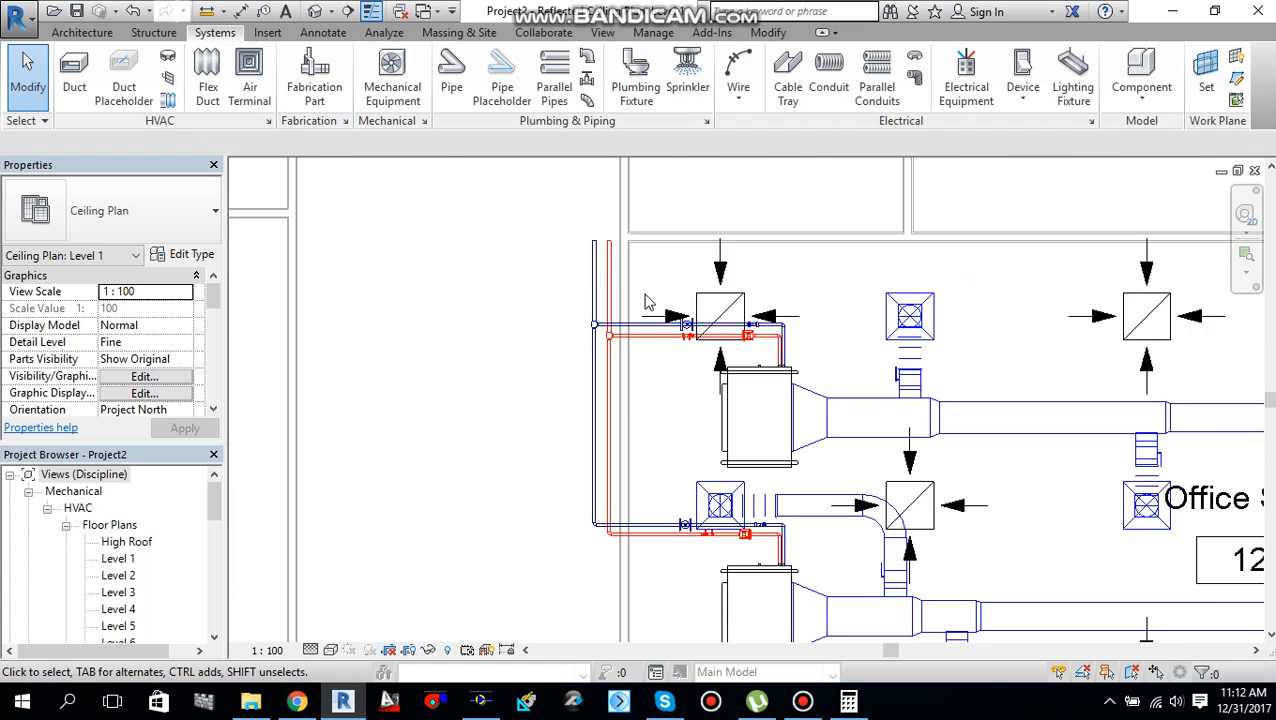
{"action": "scroll", "coordinate": [648, 302], "scroll_direction": "up", "scroll_amount": 2}
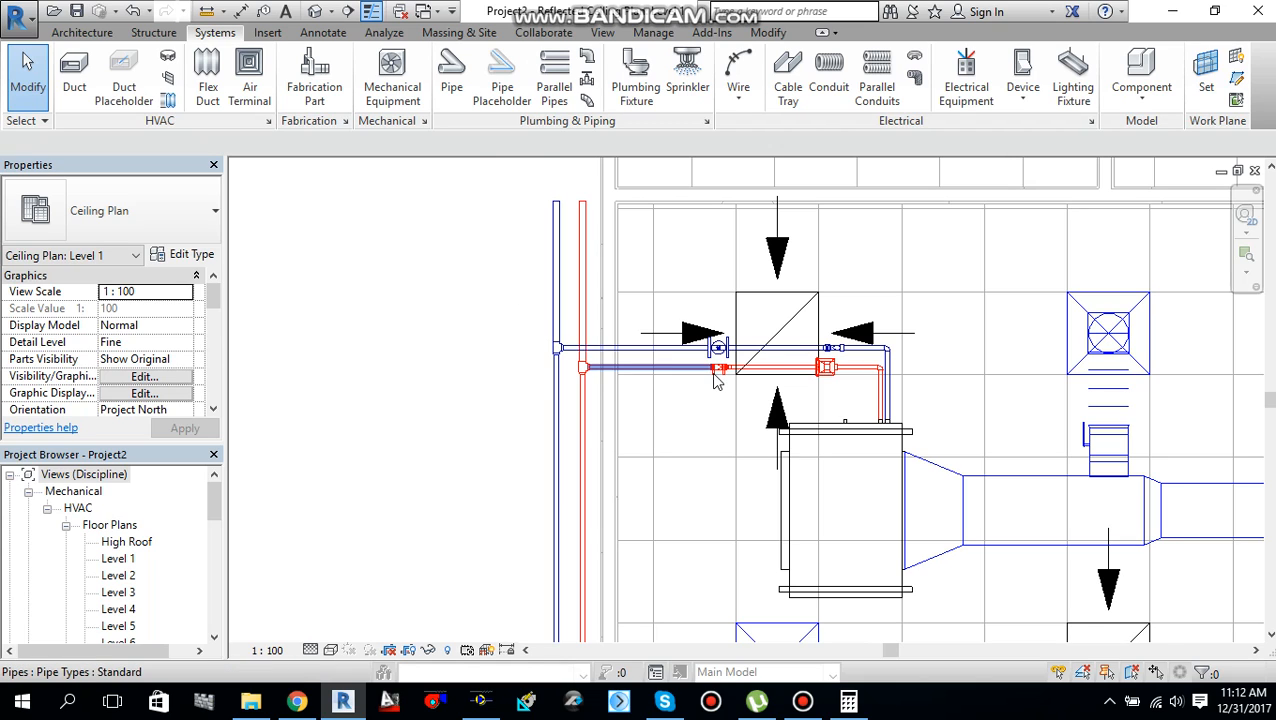
{"action": "scroll", "coordinate": [708, 394], "scroll_direction": "up", "scroll_amount": 1}
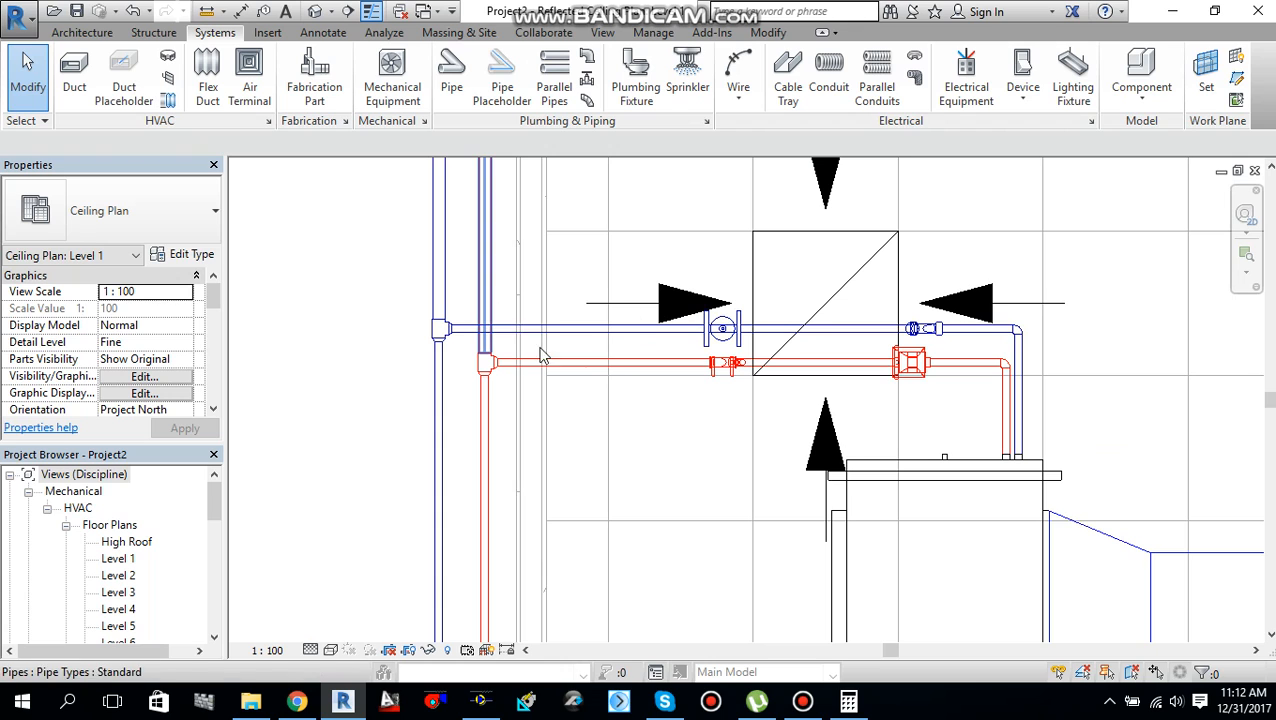
{"action": "scroll", "coordinate": [643, 390], "scroll_direction": "down", "scroll_amount": 1}
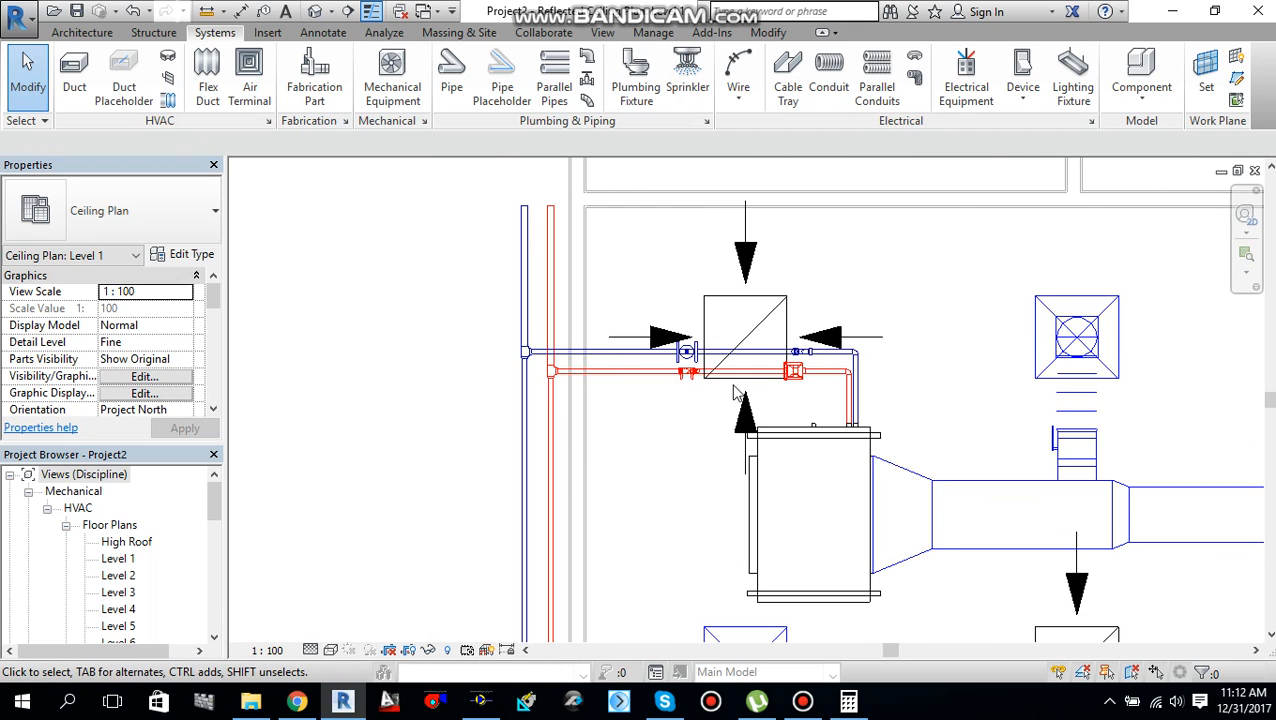
{"action": "scroll", "coordinate": [800, 420], "scroll_direction": "down", "scroll_amount": 1}
{"action": "middle_click_drag", "start_coordinate": [890, 420], "coordinate": [717, 355]}
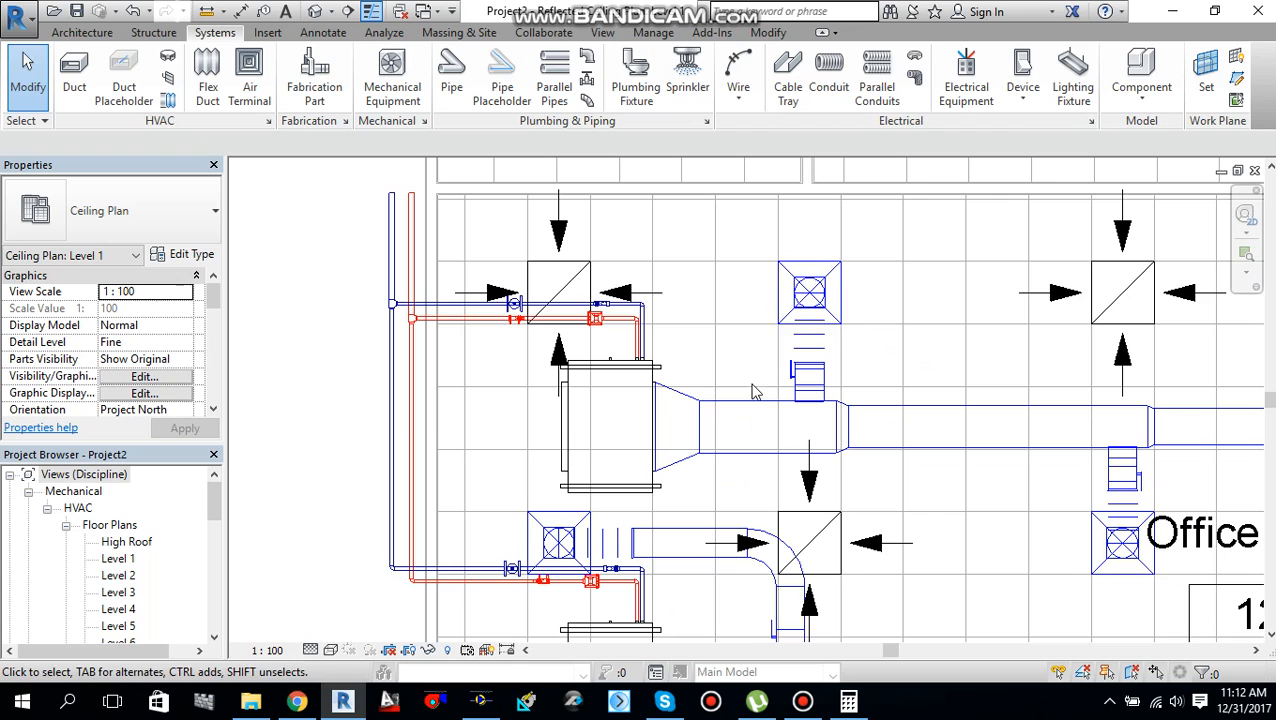
{"action": "scroll", "coordinate": [648, 355], "scroll_direction": "down", "scroll_amount": 1}
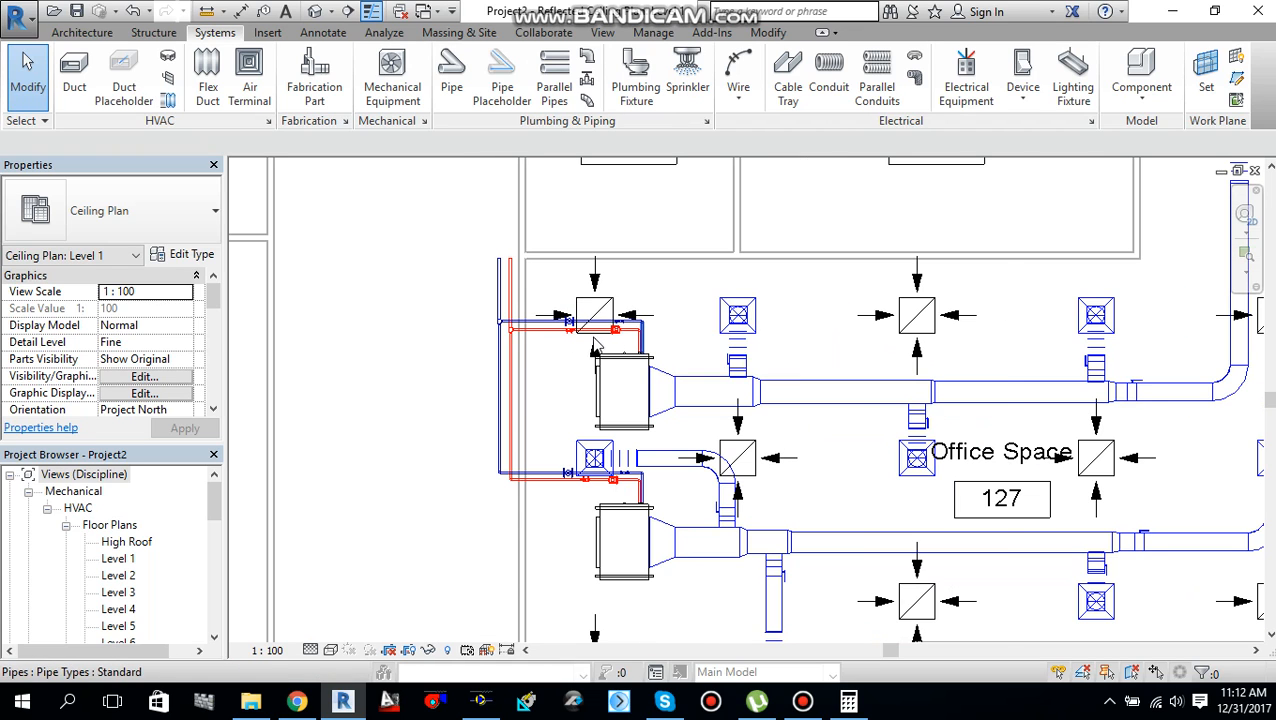
{"action": "scroll", "coordinate": [545, 360], "scroll_direction": "up", "scroll_amount": 1}
{"action": "scroll", "coordinate": [545, 360], "scroll_direction": "up", "scroll_amount": 1}
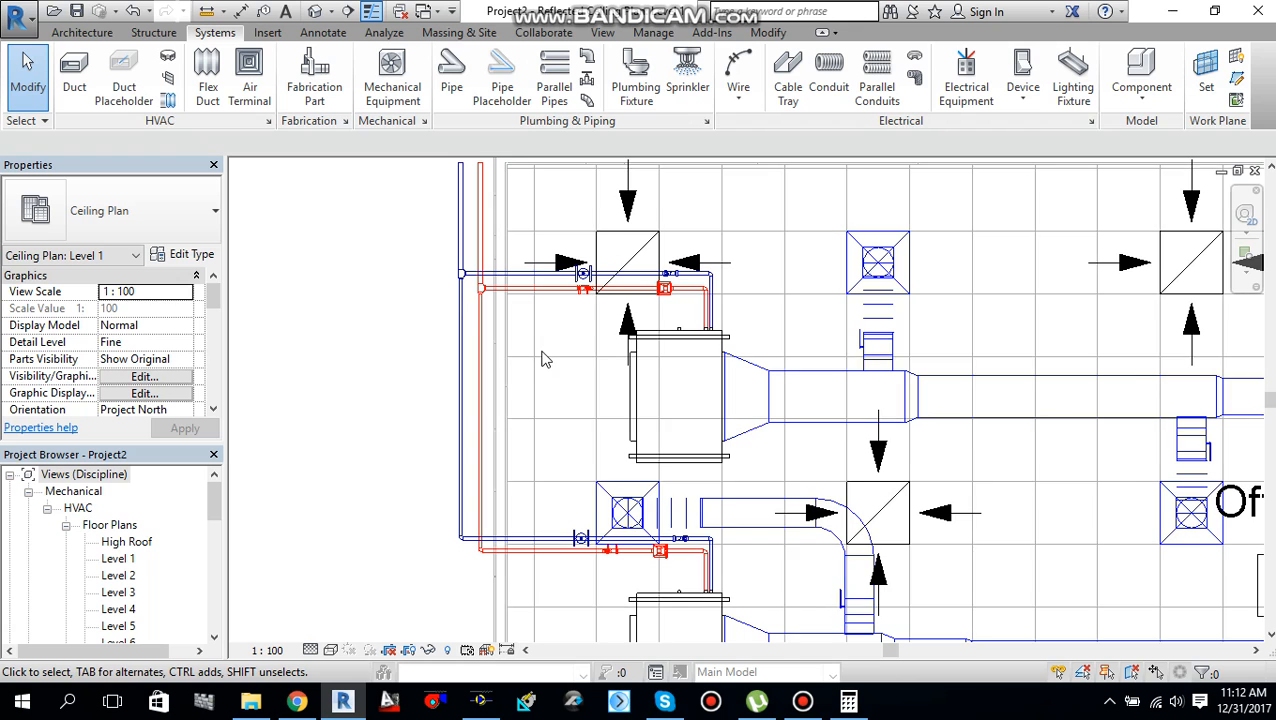
{"action": "scroll", "coordinate": [545, 360], "scroll_direction": "down", "scroll_amount": 1}
{"action": "middle_click_drag", "start_coordinate": [545, 360], "coordinate": [545, 375]}
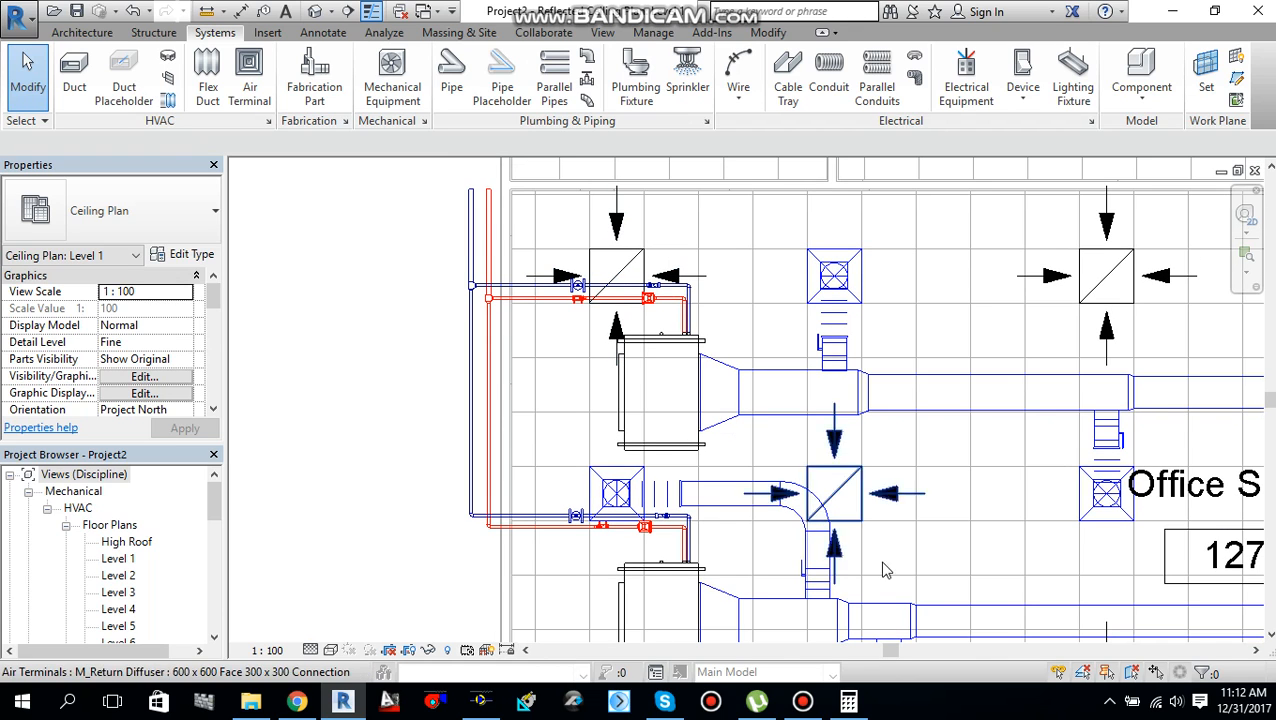
{"action": "left_click", "coordinate": [803, 700]}
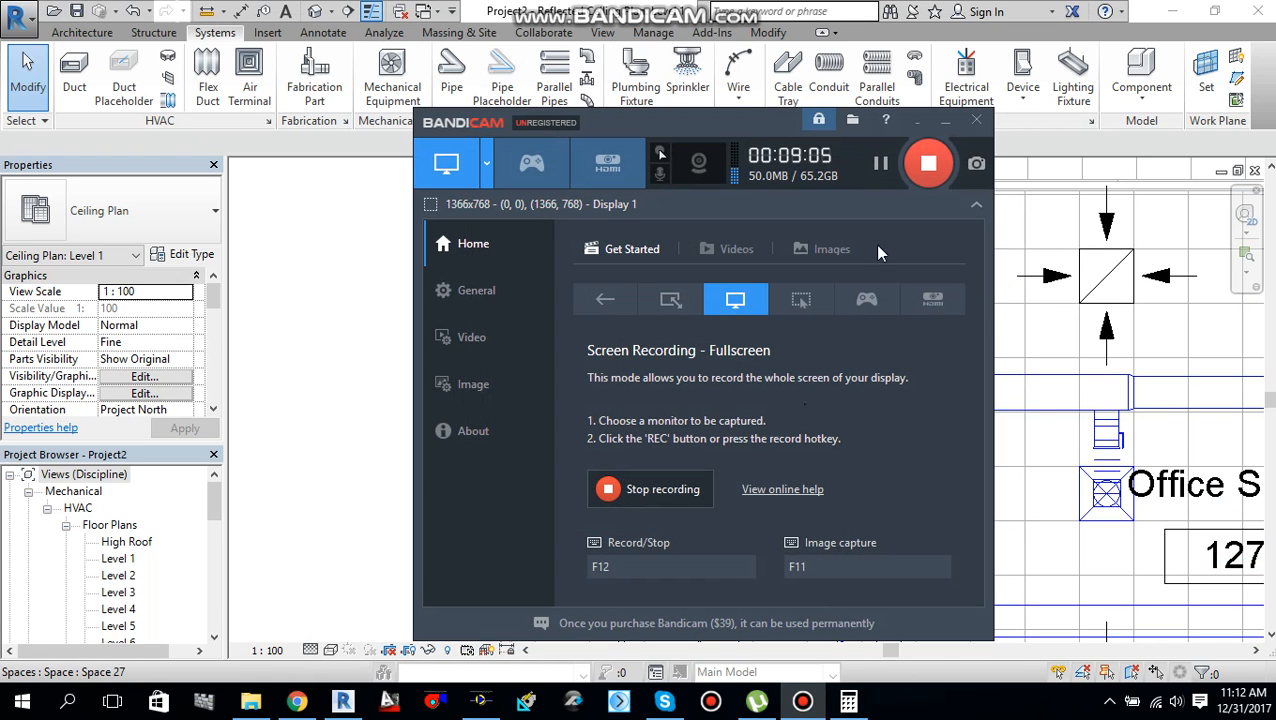